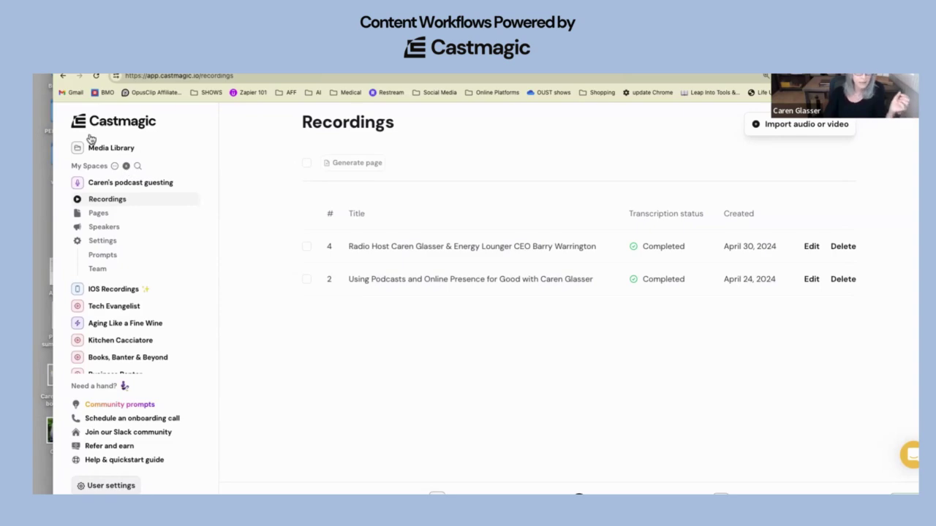
Step: Open a new space form and review its fields and the available label type options
left_click(127, 167)
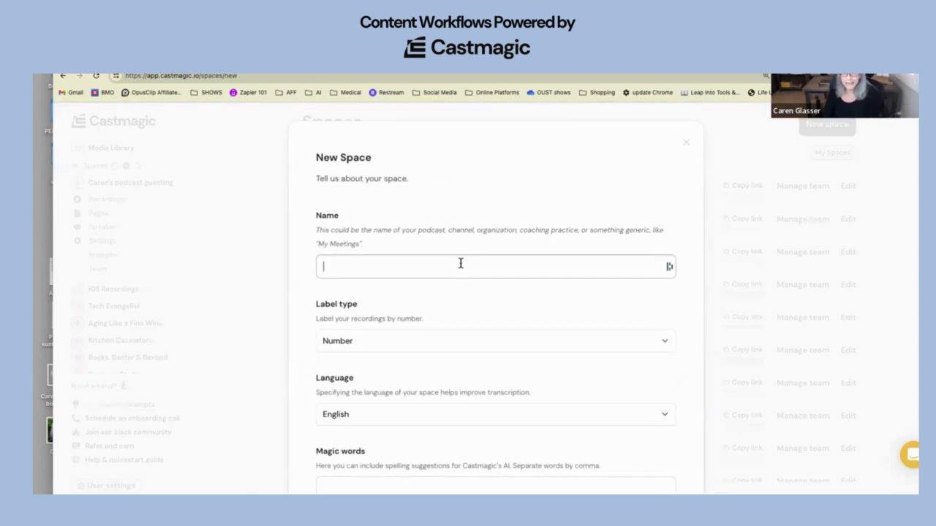
scroll(460, 264, "down", 2)
scroll(461, 268, "down", 5)
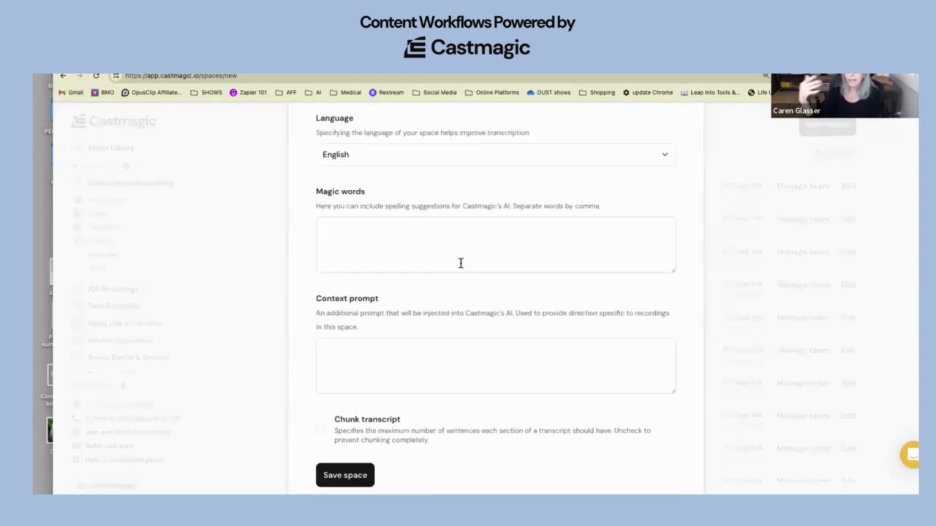
scroll(639, 196, "up", 3)
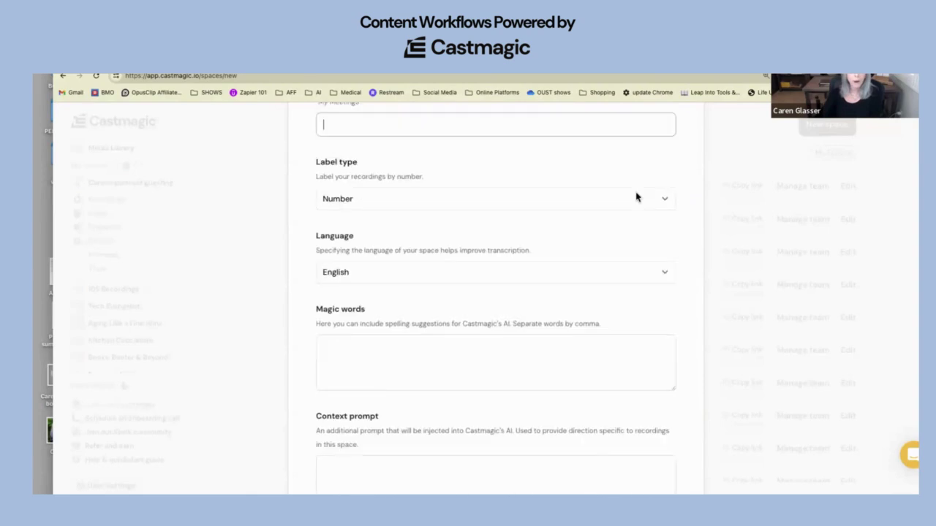
left_click(665, 212)
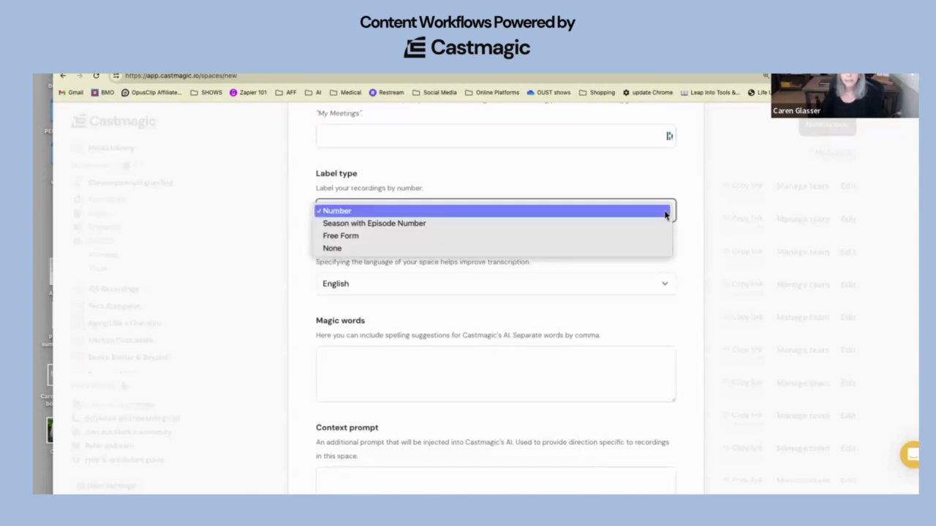
left_click(667, 168)
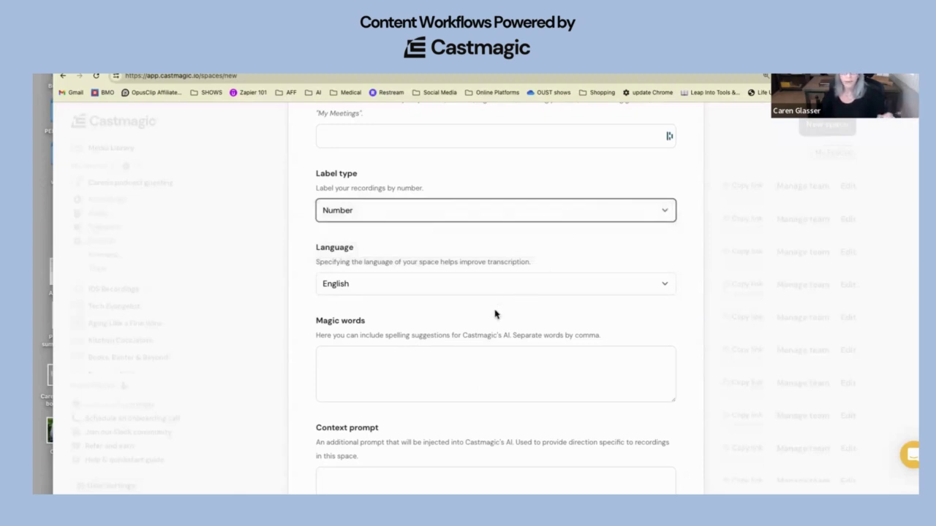
Step: Enter Castmagic as a magic word for the new space, check the context prompt field, and discard the form
left_click(468, 364)
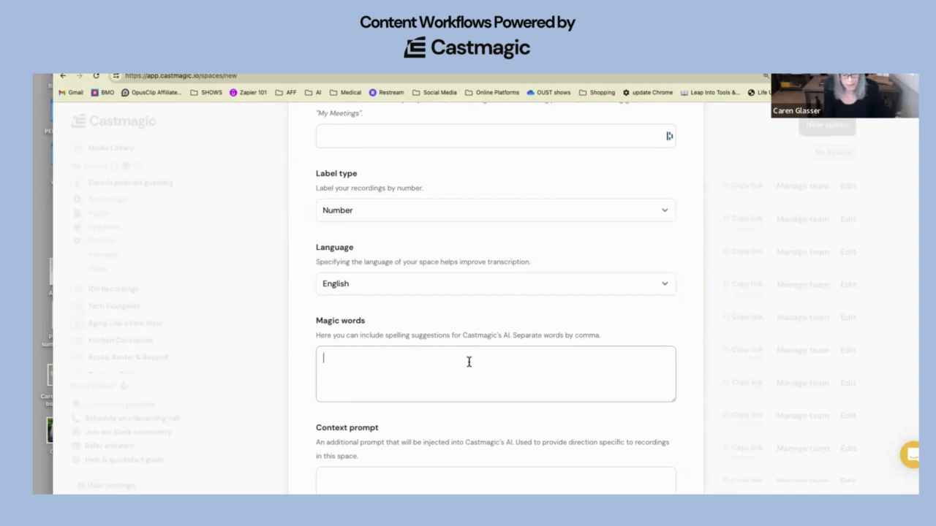
type("Cas")
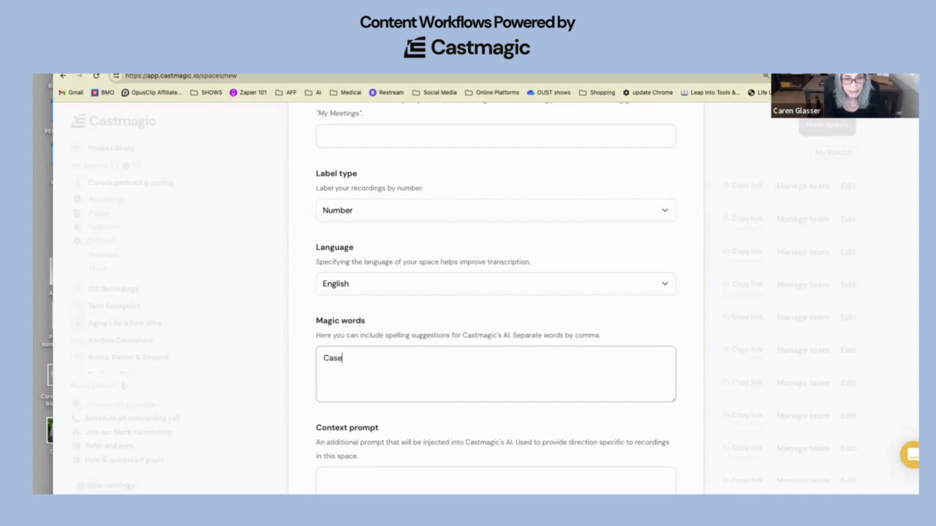
type("tma")
type("givc")
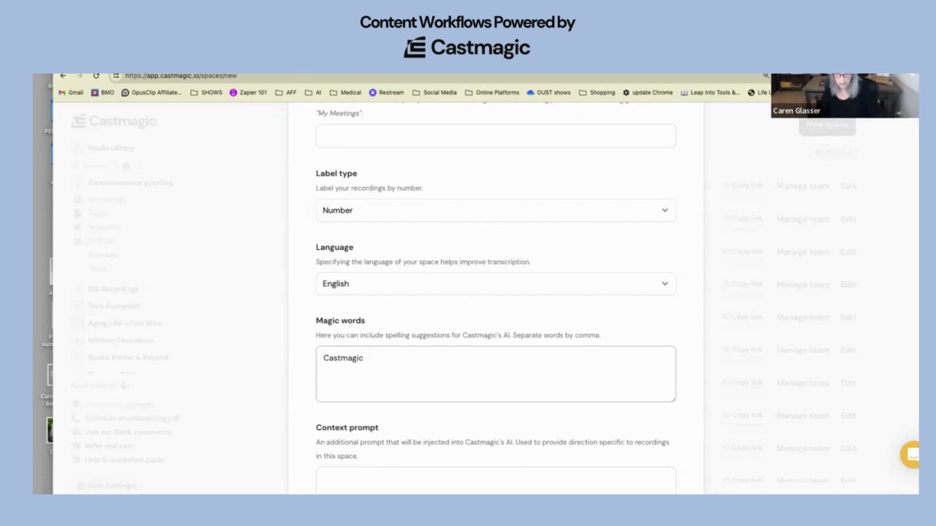
left_click(324, 479)
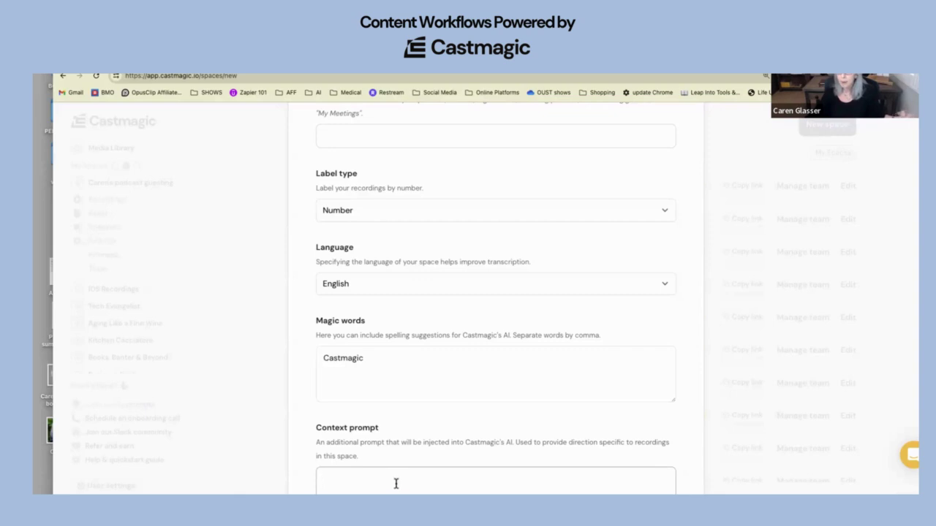
scroll(395, 484, "up", 3)
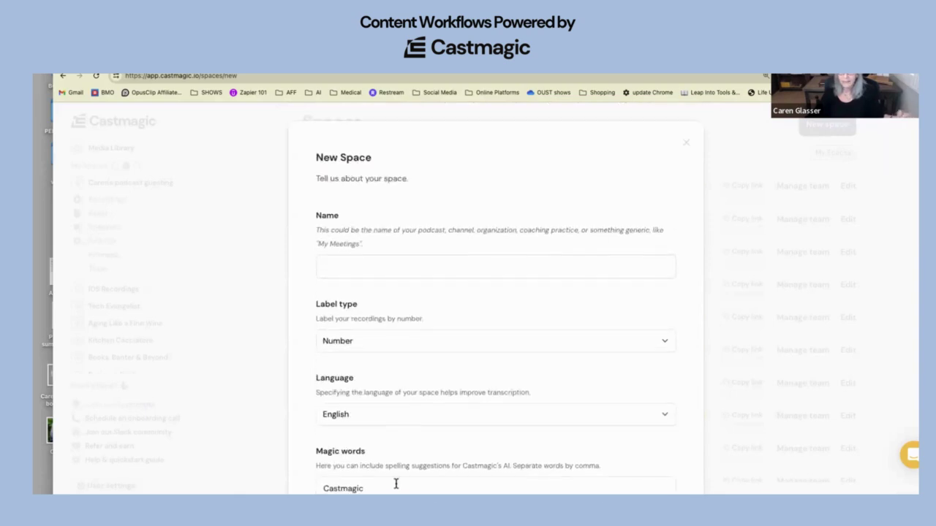
left_click(687, 146)
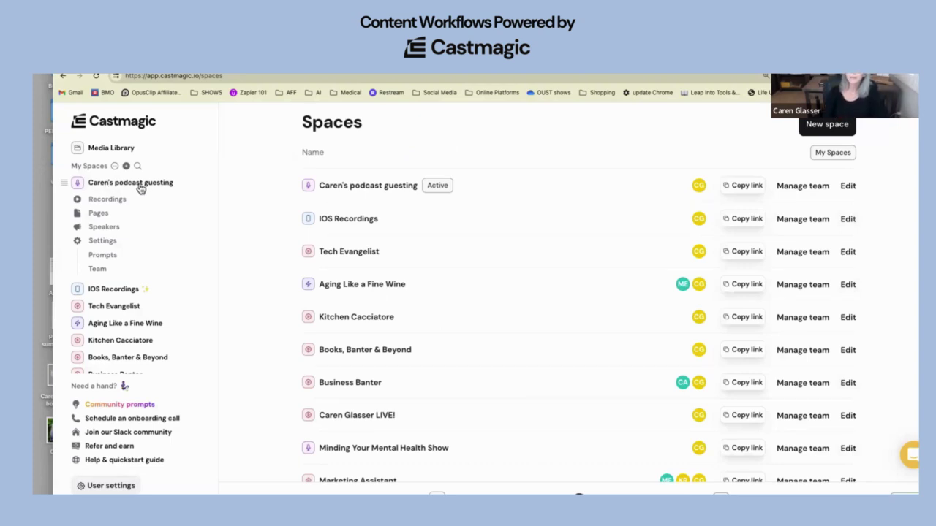
Step: Open the podcast guesting space's settings and review its label type, language, magic words and full context prompt
left_click(115, 242)
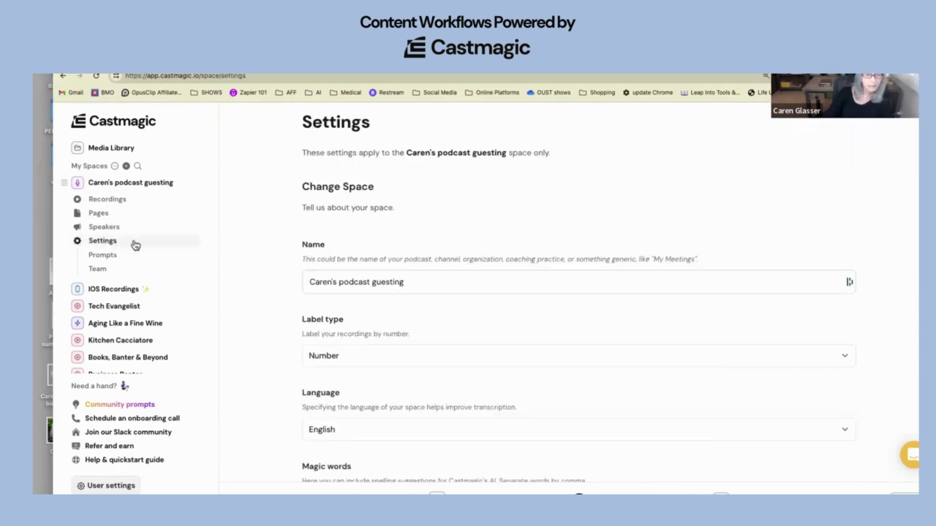
scroll(256, 228, "down", 3)
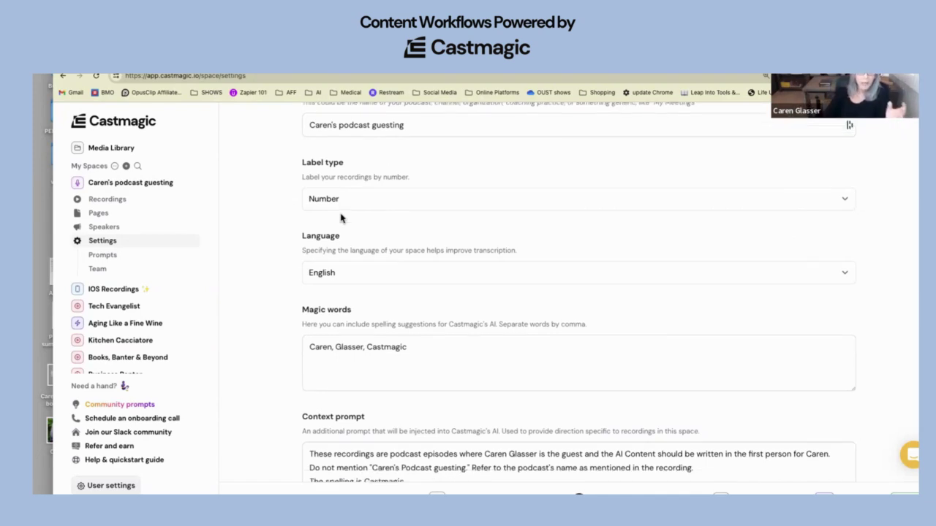
scroll(341, 217, "down", 1)
scroll(359, 311, "down", 1)
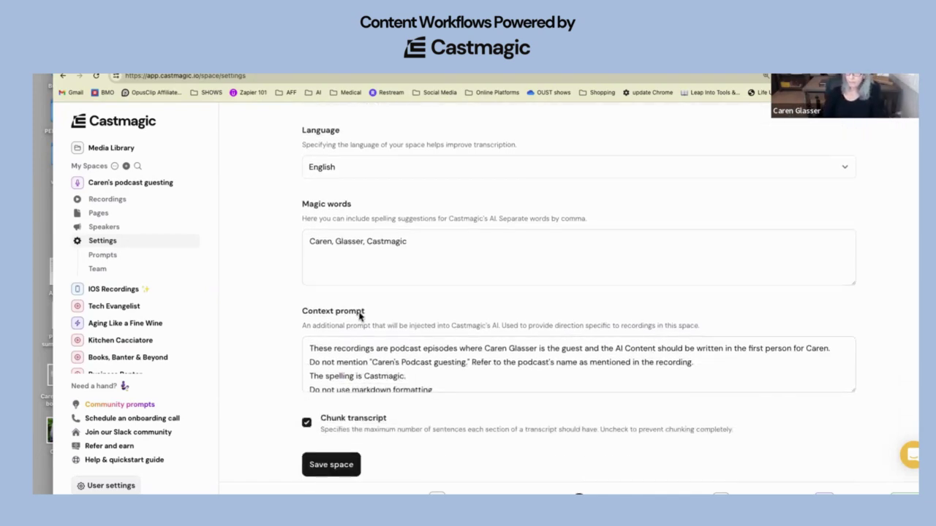
scroll(445, 250, "down", 1)
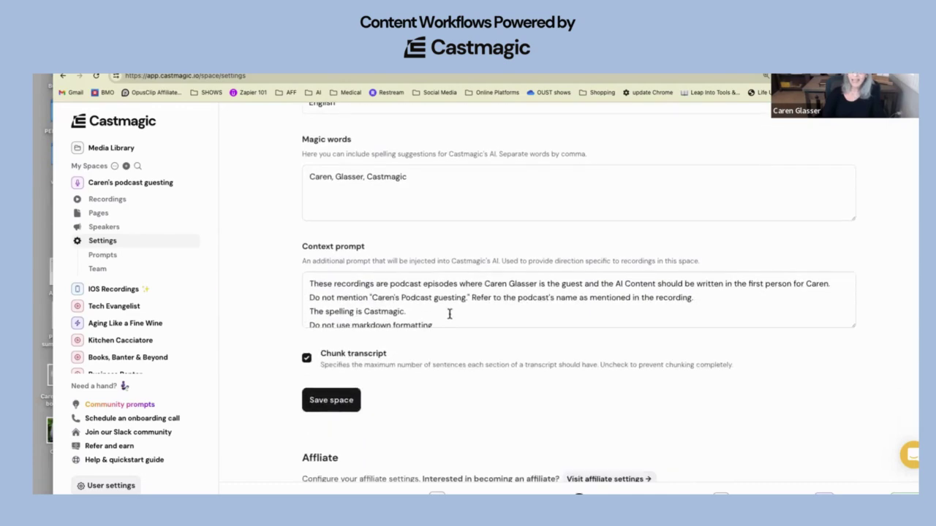
scroll(450, 319, "down", 1)
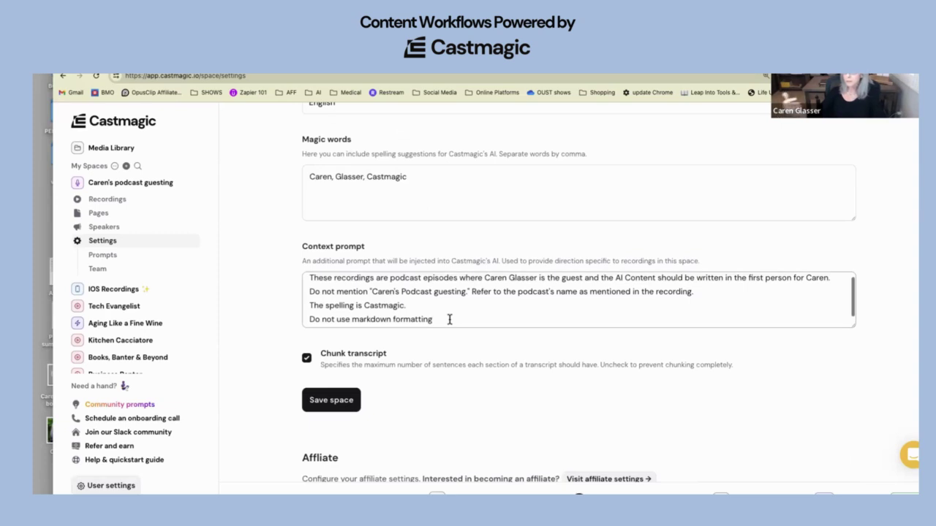
scroll(450, 319, "up", 1)
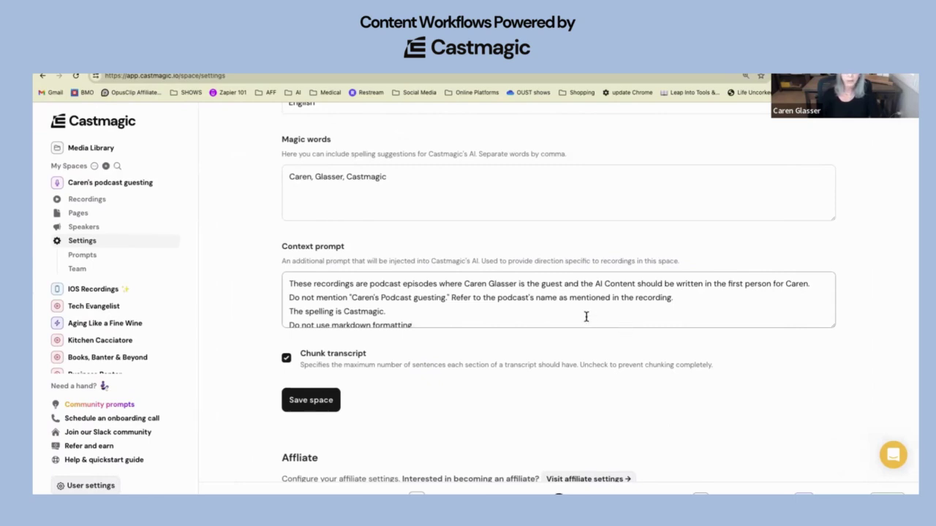
scroll(586, 316, "down", 1)
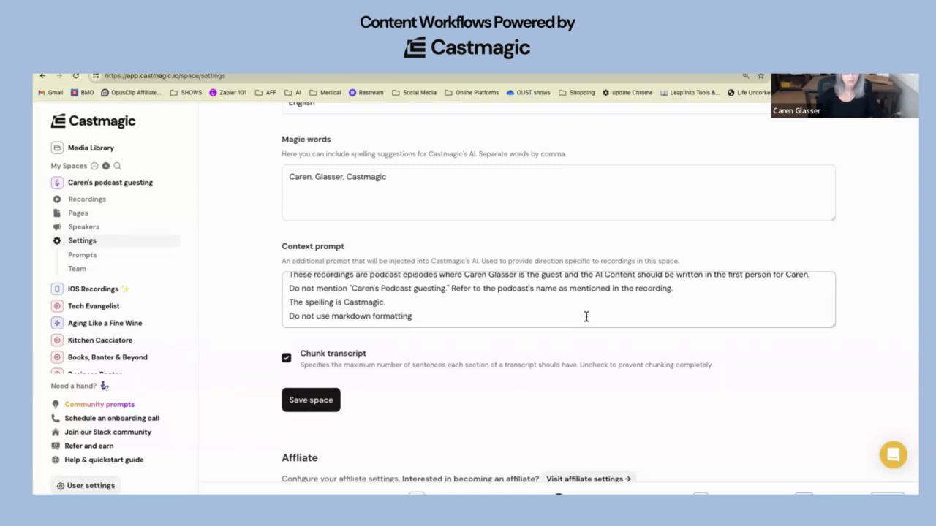
Step: Examine the space's affiliate settings and highlight the affiliate link
scroll(415, 432, "down", 3)
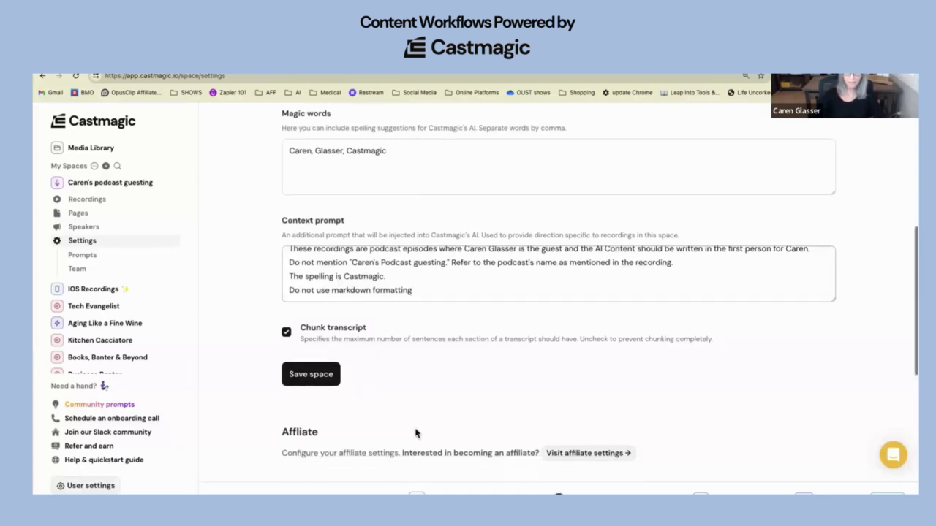
scroll(415, 429, "down", 2)
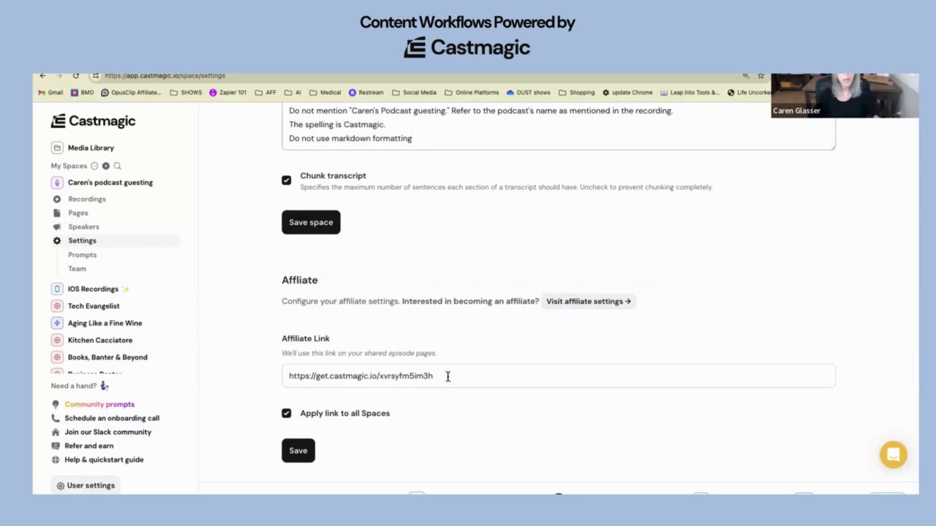
left_click_drag(443, 376, 255, 383)
left_click(254, 381)
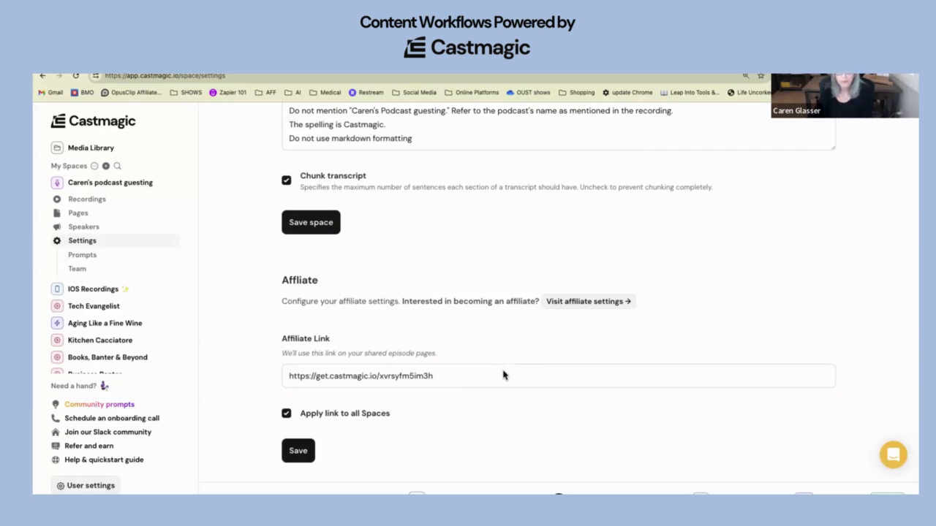
Step: View the podcast guesting space's prompts and browse the showcasing spaces for YouTube, podcast, promotions, coaching and course prompts
left_click(93, 256)
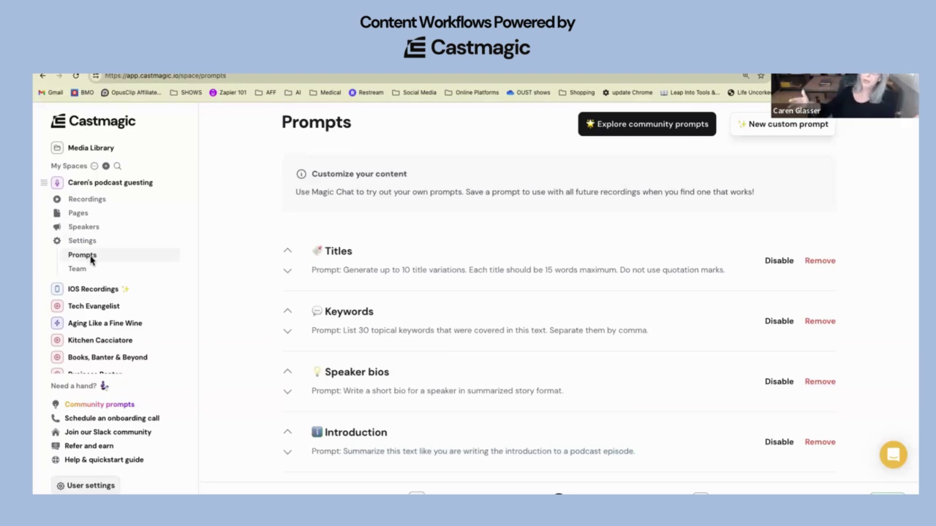
scroll(91, 261, "down", 5)
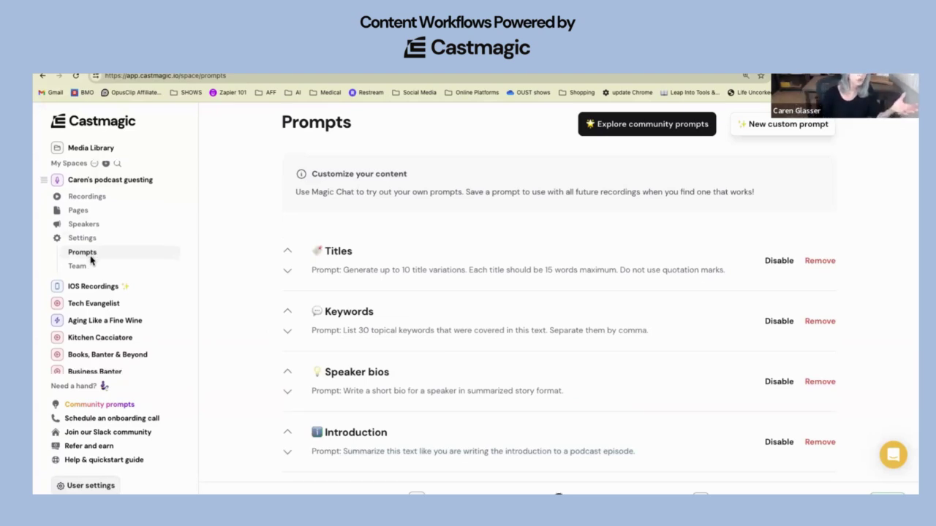
scroll(91, 260, "down", 2)
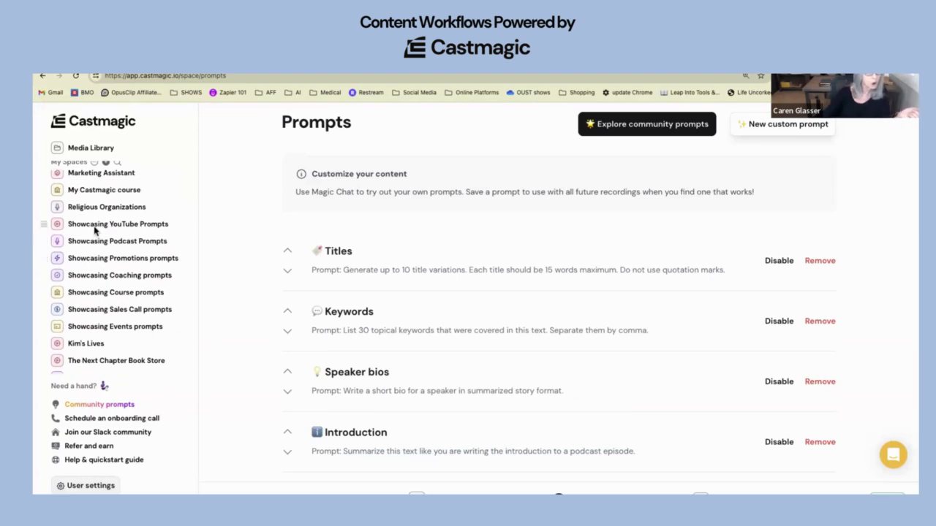
left_click(96, 225)
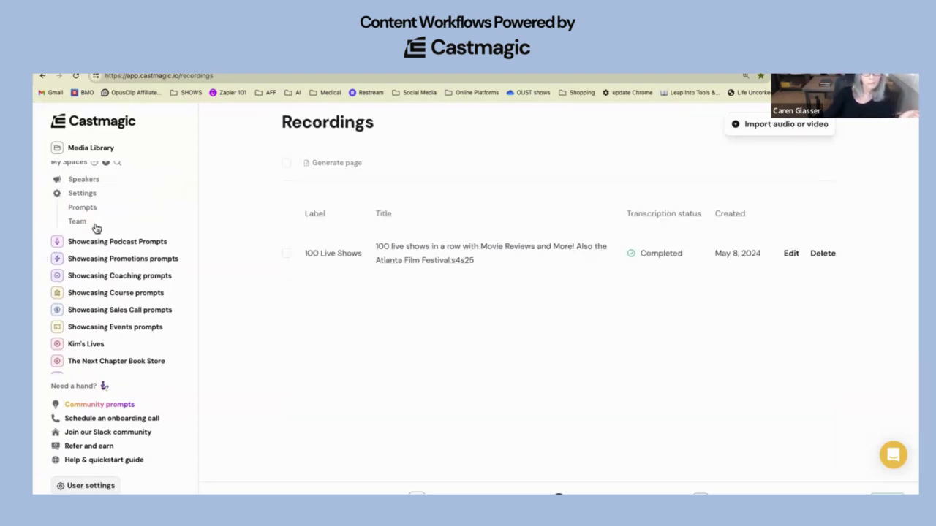
left_click(98, 242)
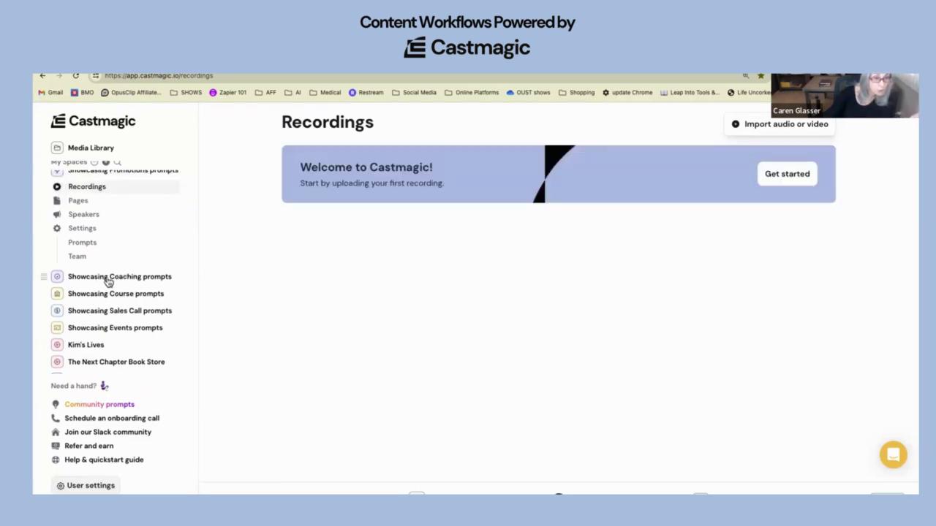
left_click(107, 278)
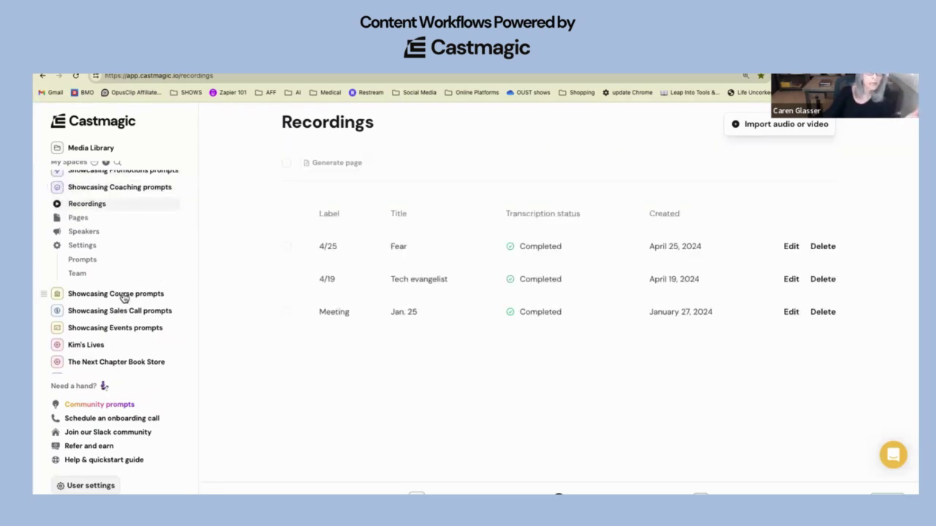
left_click(121, 295)
Step: Return to the podcast guesting space and review its full list of prompts, from Titles down to Social Carousel
scroll(125, 291, "up", 5)
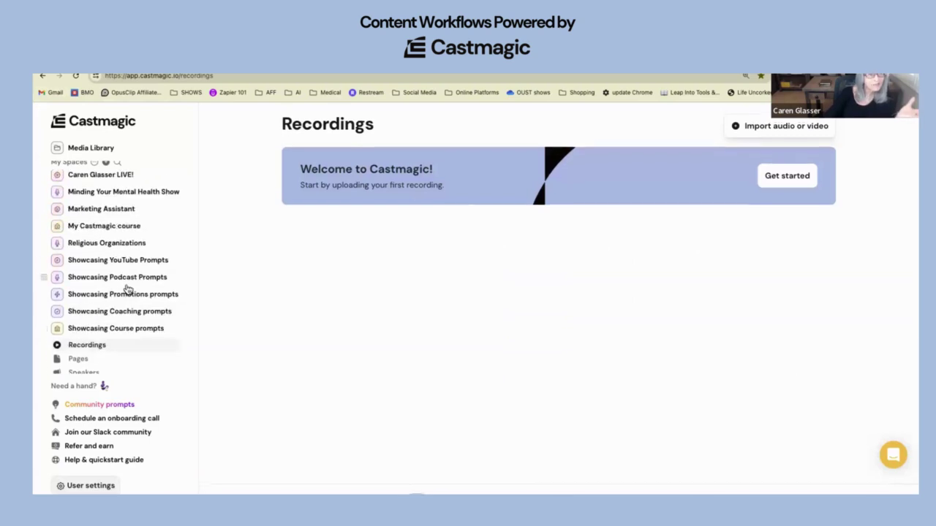
scroll(116, 183, "up", 5)
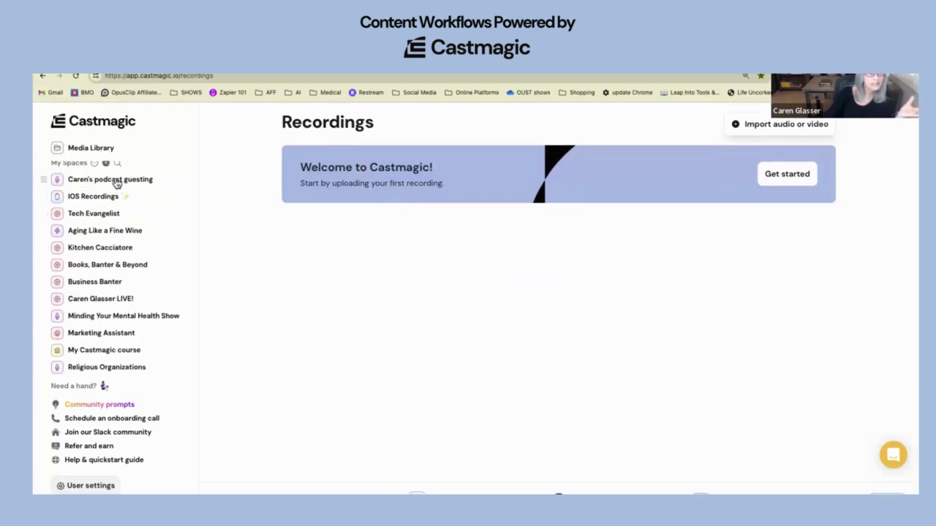
left_click(115, 184)
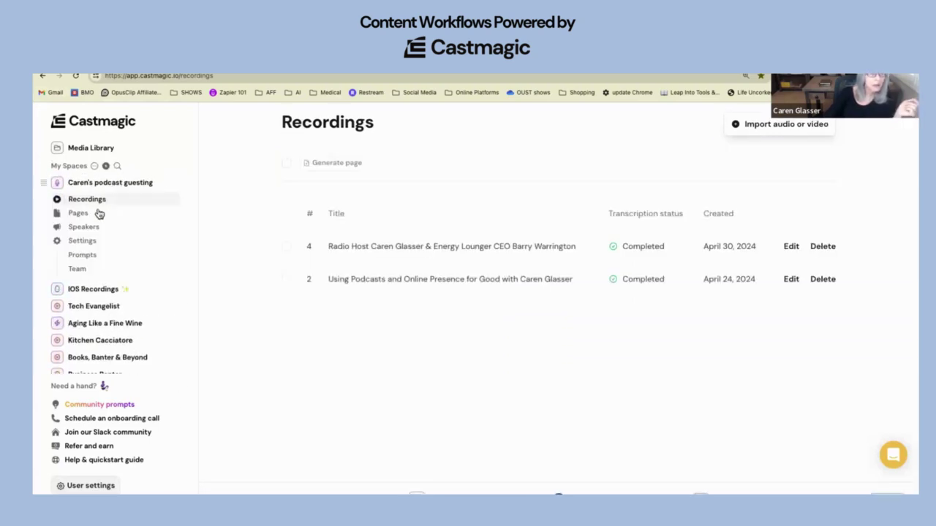
left_click(95, 254)
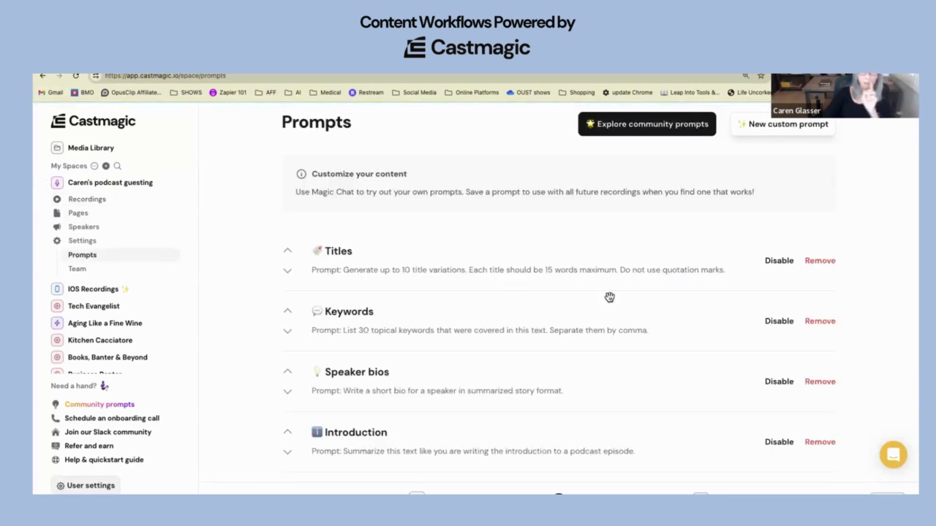
scroll(609, 297, "down", 5)
scroll(609, 298, "down", 5)
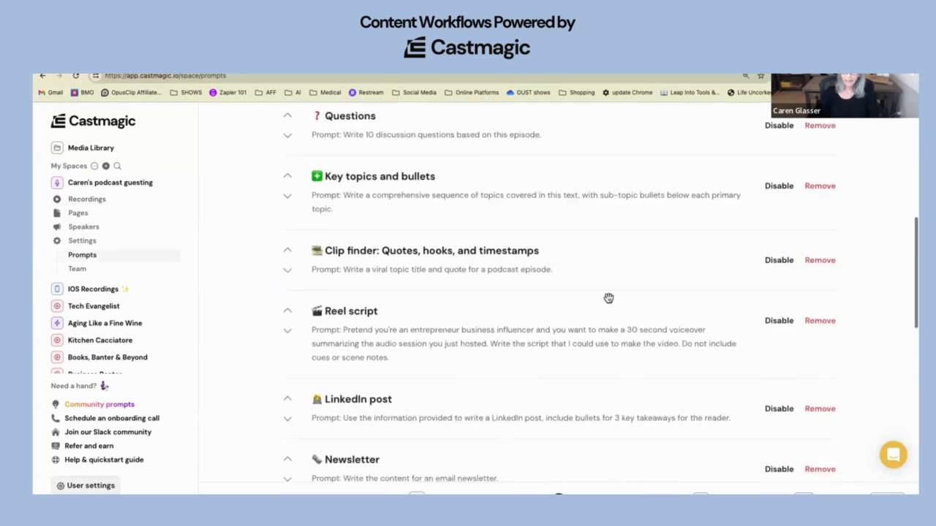
scroll(608, 299, "down", 6)
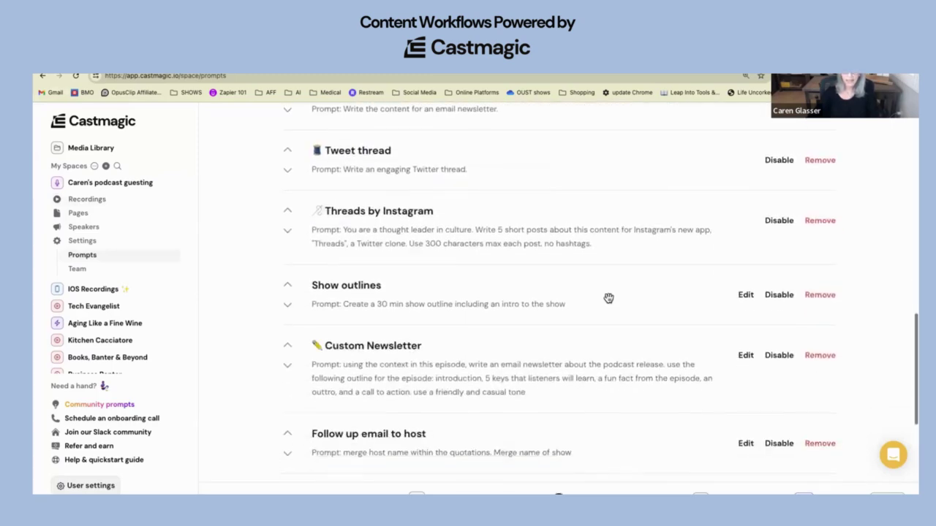
scroll(608, 298, "down", 3)
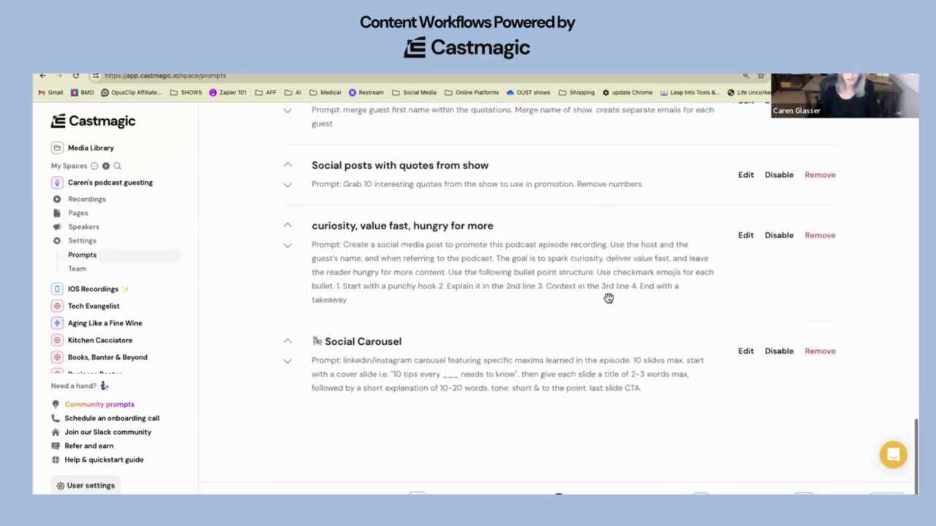
scroll(608, 298, "up", 3)
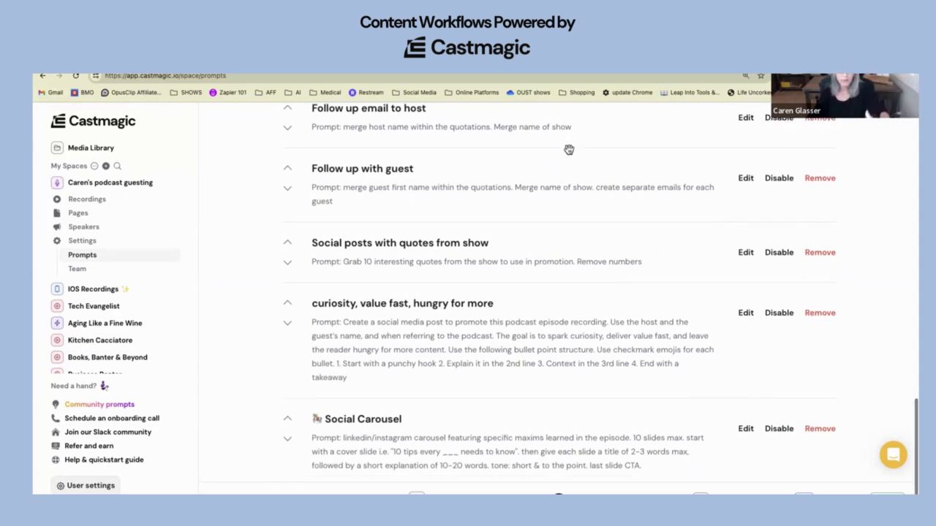
Step: Review the podcast guesting space's prompts again, going back from the social post and follow-up prompts to the newsletter prompts
scroll(570, 153, "up", 2)
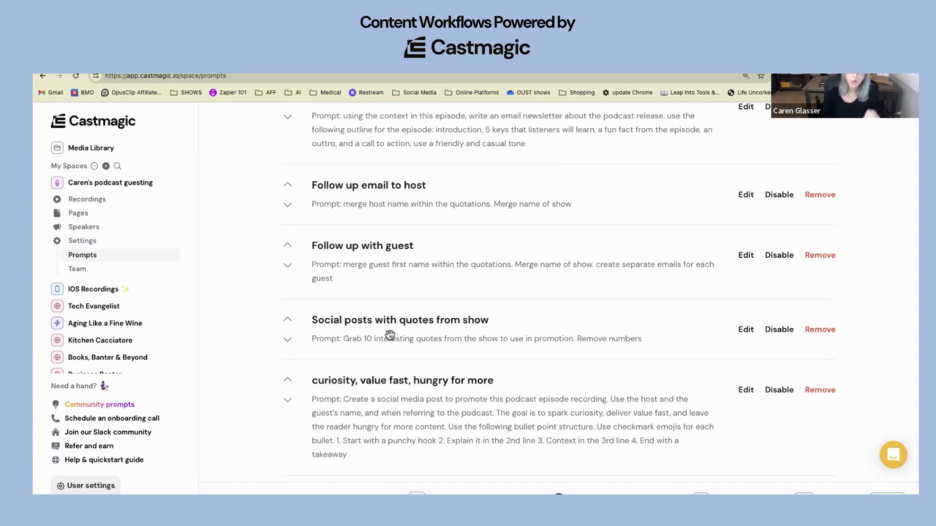
scroll(390, 334, "up", 1)
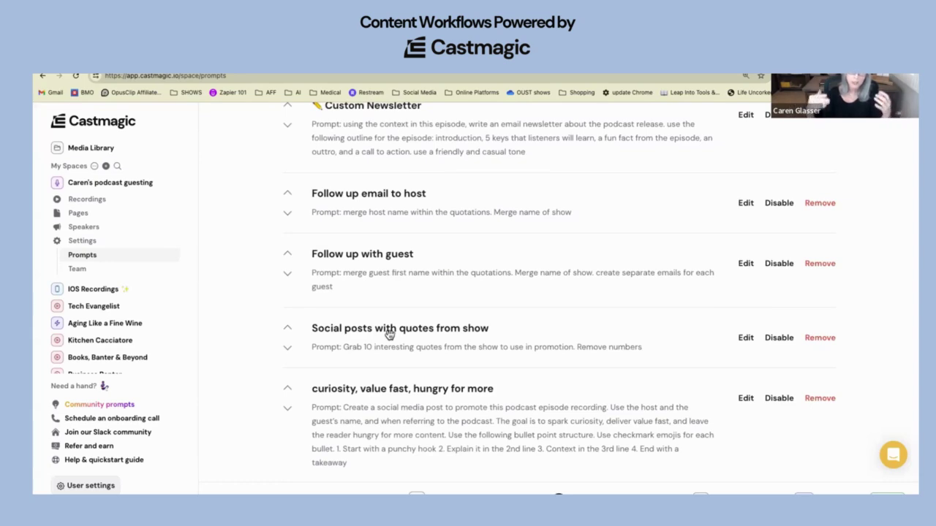
scroll(390, 334, "up", 10)
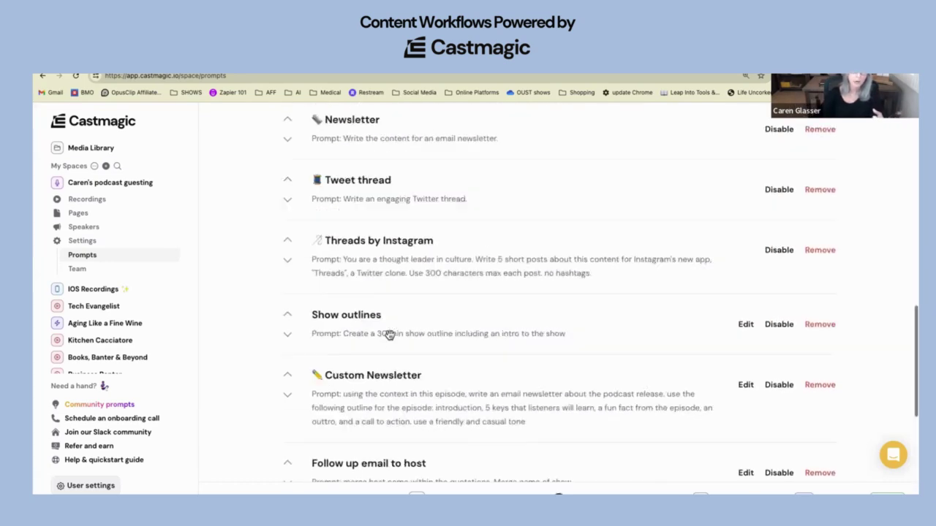
Step: View the podcast guesting space's recordings and examine the audio or video import options: file upload, URL, RSS feed and Zapier
left_click(94, 201)
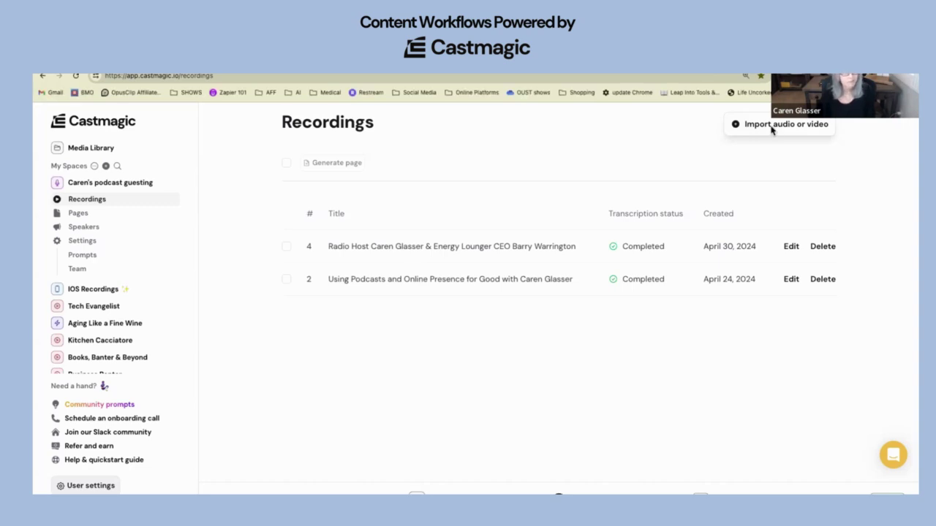
left_click(771, 125)
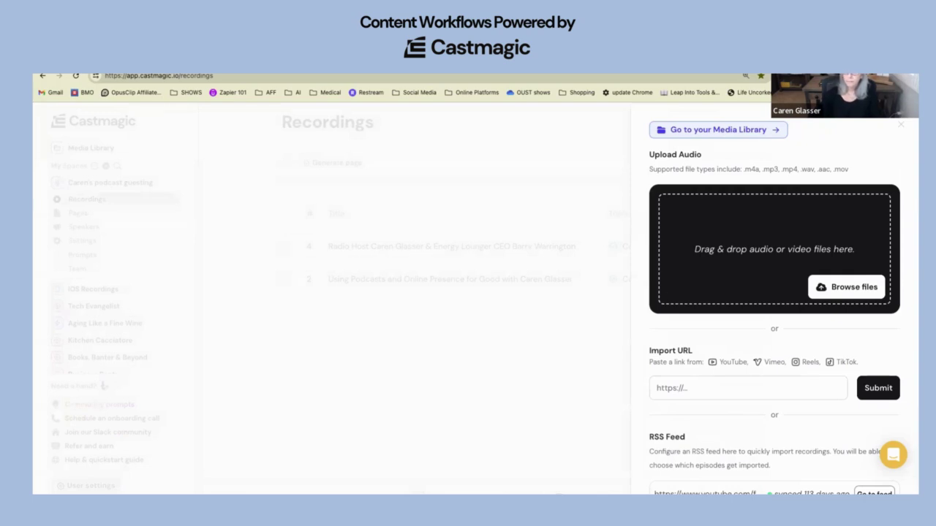
scroll(722, 441, "down", 3)
scroll(722, 441, "up", 3)
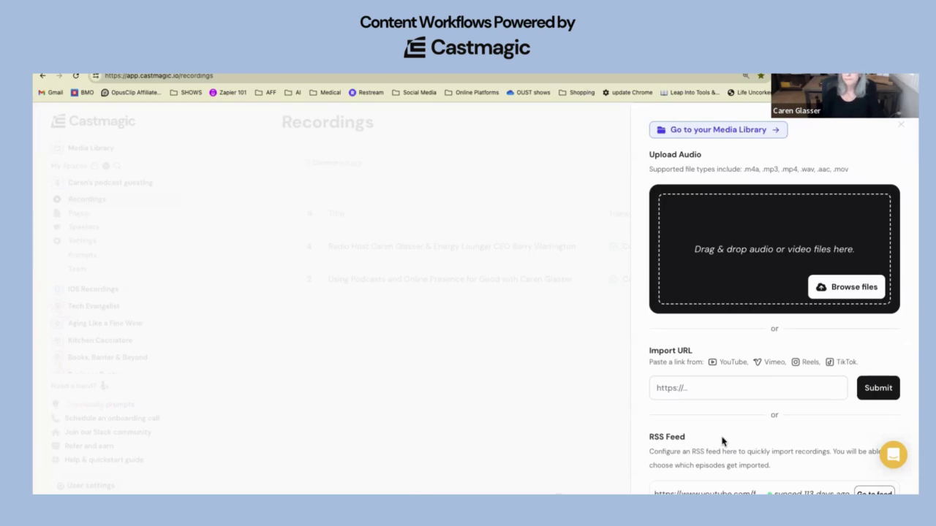
scroll(721, 441, "down", 2)
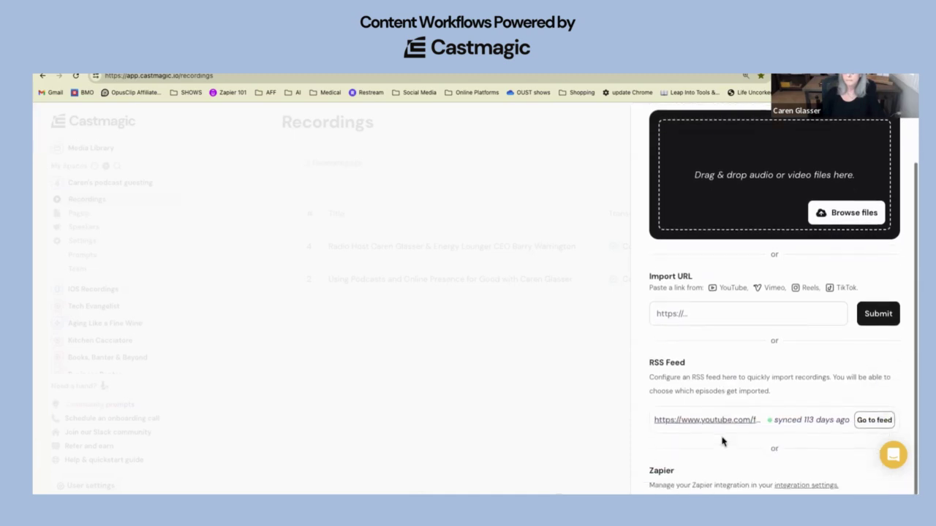
scroll(722, 441, "up", 2)
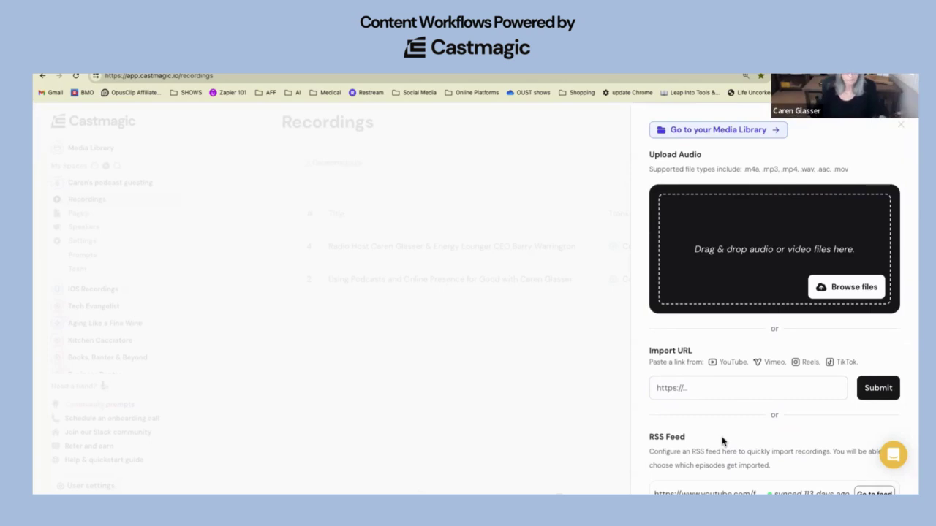
scroll(722, 441, "down", 1)
scroll(722, 441, "up", 1)
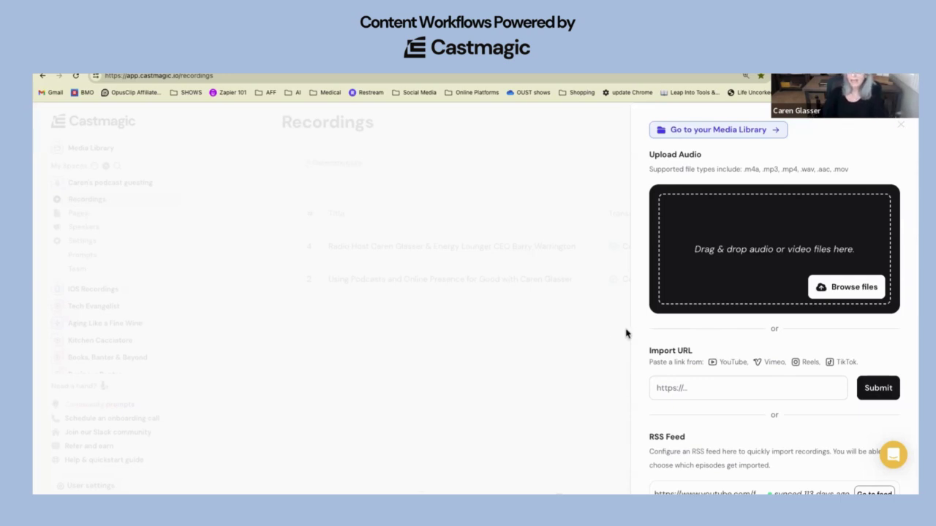
scroll(635, 335, "down", 3)
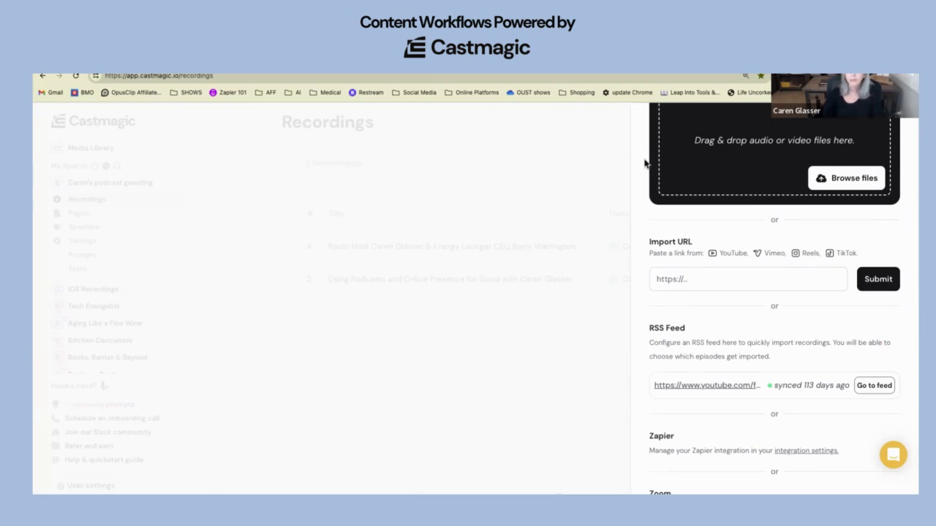
scroll(645, 162, "up", 3)
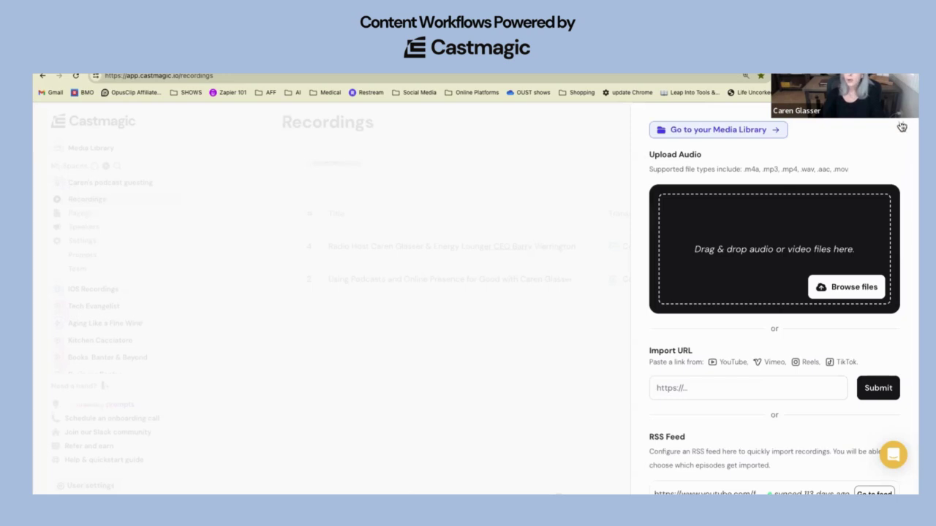
left_click(902, 127)
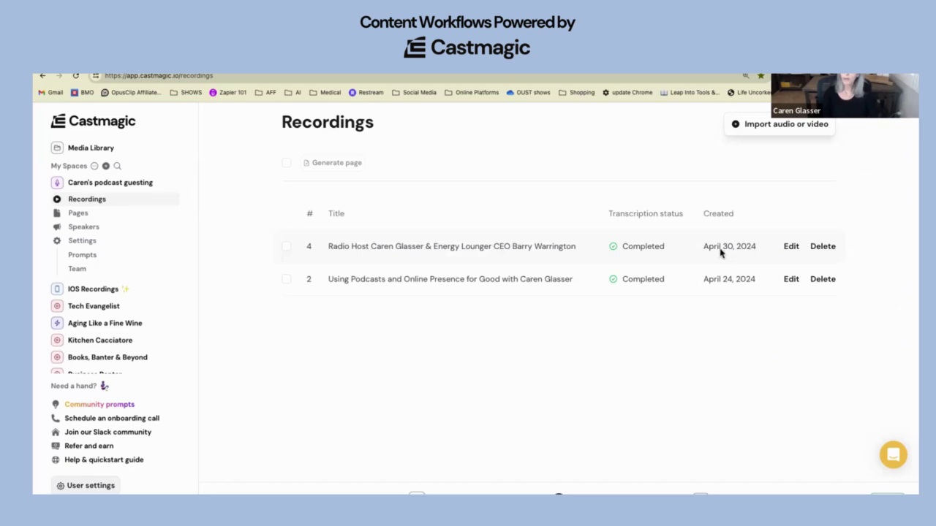
Step: Open recording 4 from April 30, 2024 and review the speaker labels at the start of its transcript
left_click(506, 250)
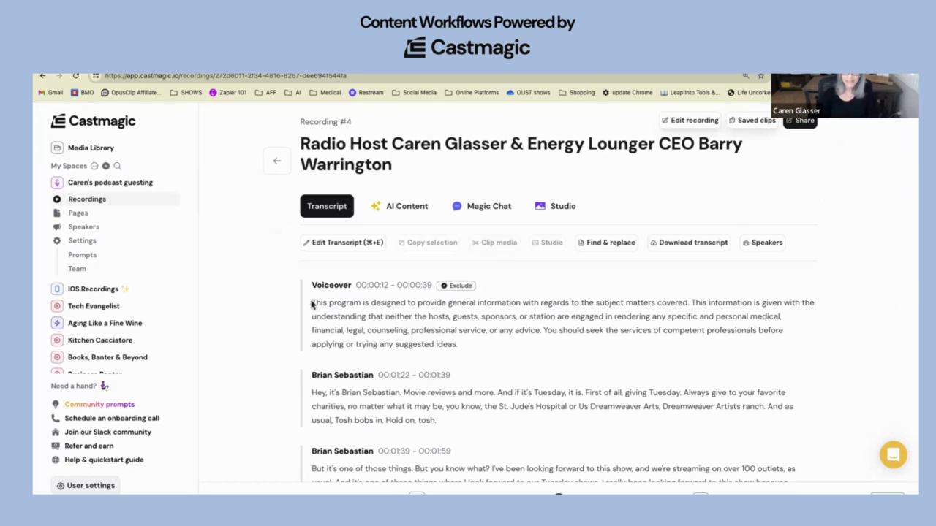
scroll(325, 289, "down", 1)
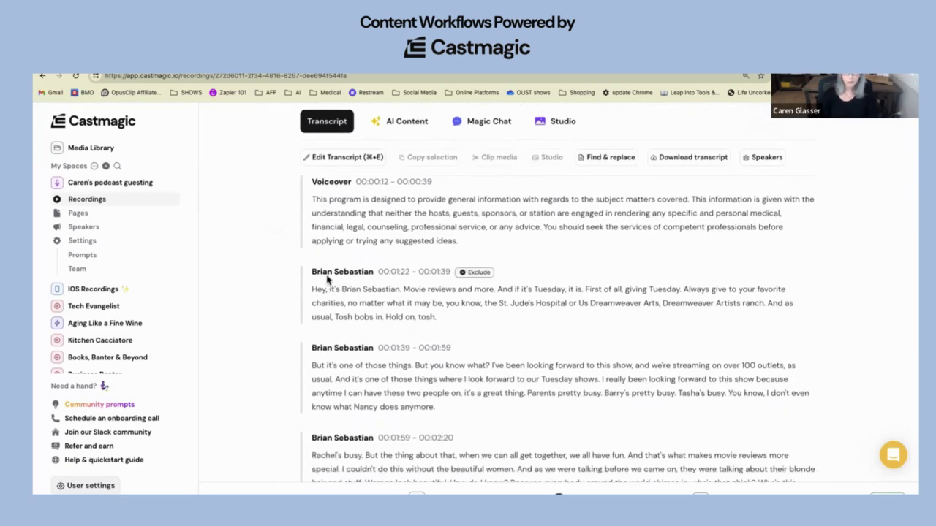
scroll(335, 348, "down", 6)
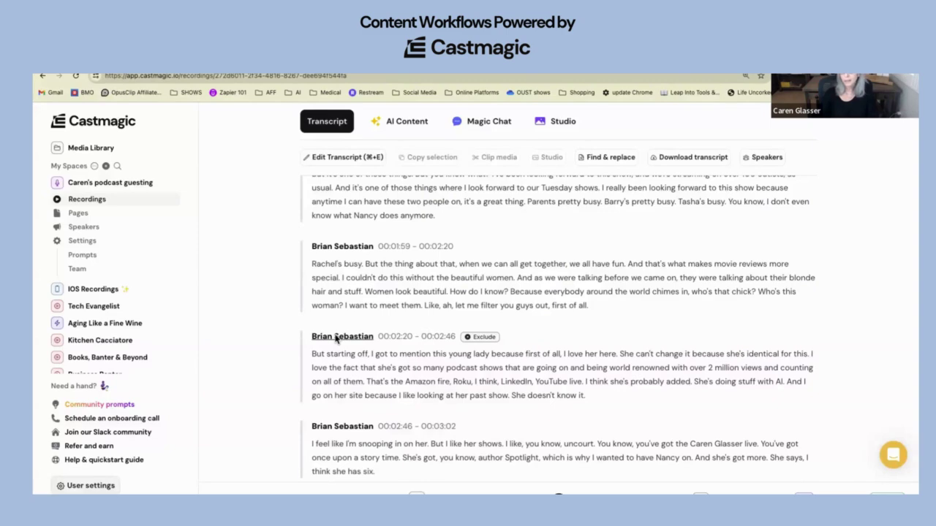
scroll(336, 338, "down", 5)
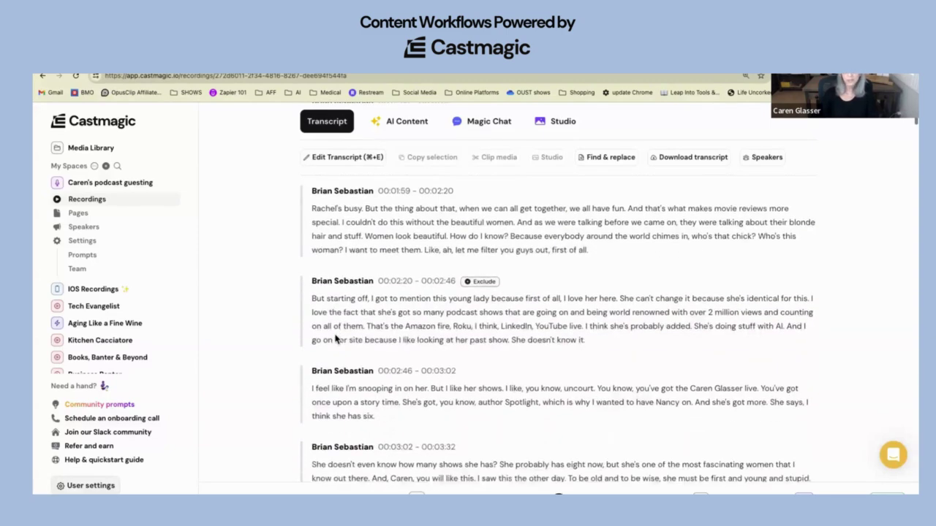
scroll(335, 338, "up", 10)
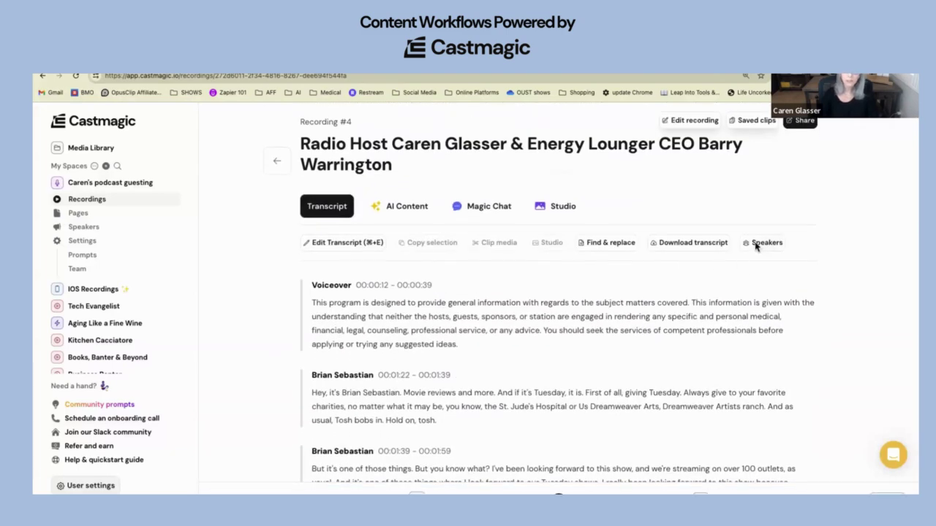
Step: Inspect the speaker matching options for the opening Voiceover paragraph, including the existing speakers, and close them without reassigning
left_click(344, 290)
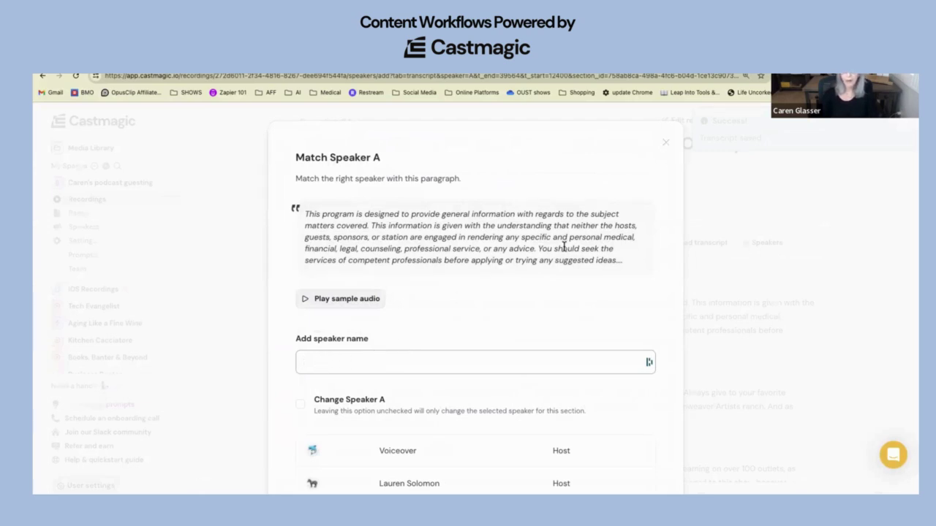
scroll(564, 252, "down", 1)
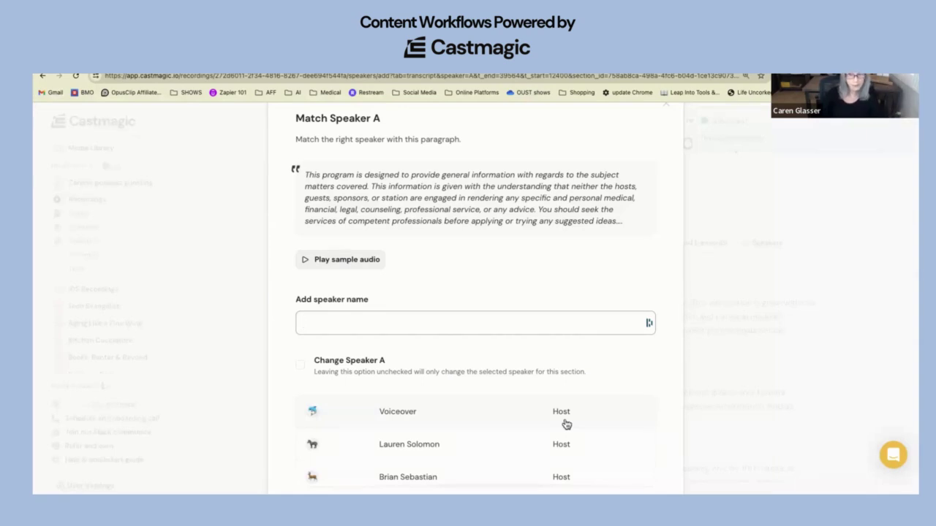
scroll(566, 424, "up", 1)
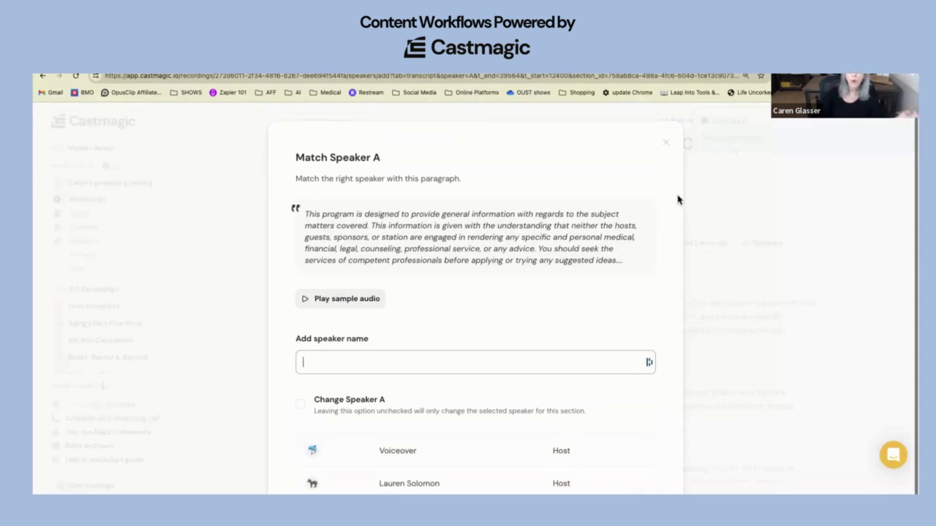
left_click(668, 145)
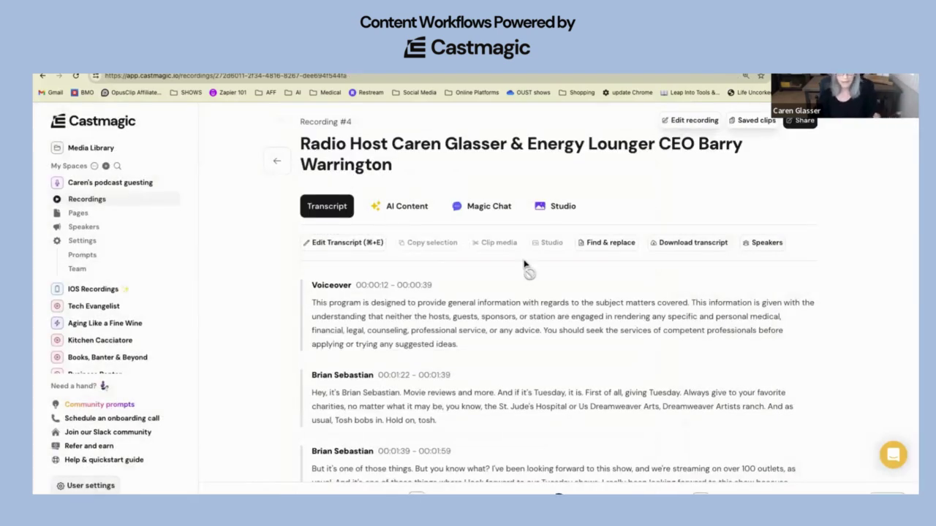
Step: Browse further through the transcript to check how the different speakers are labelled, and return to its beginning
scroll(503, 329, "down", 1)
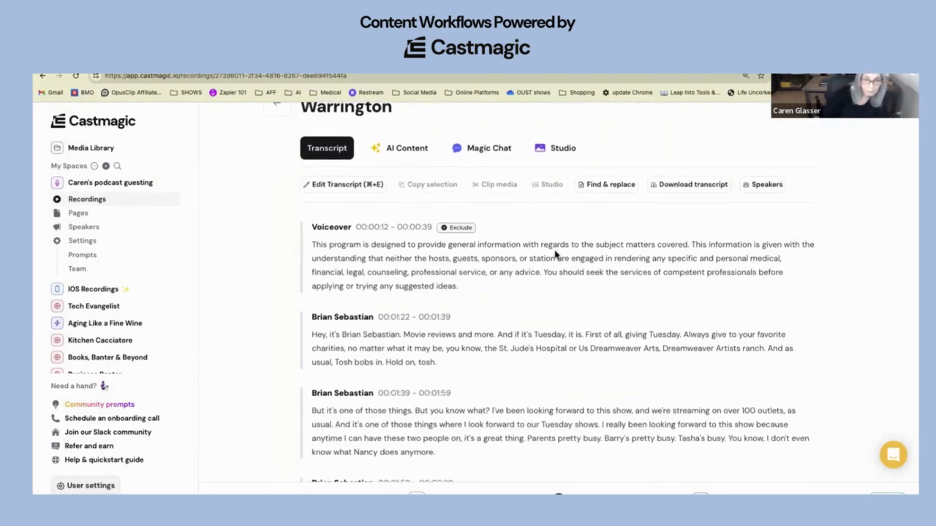
scroll(556, 255, "down", 5)
scroll(555, 256, "down", 20)
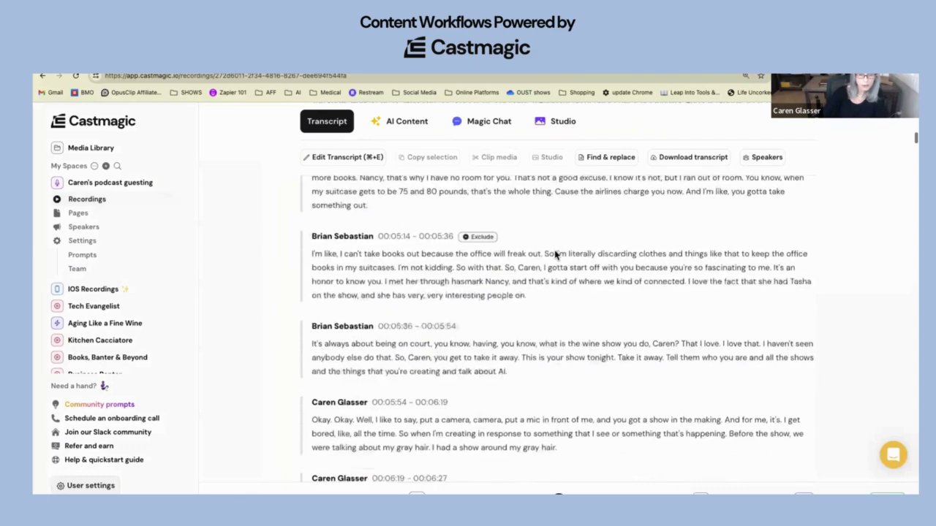
scroll(556, 255, "down", 20)
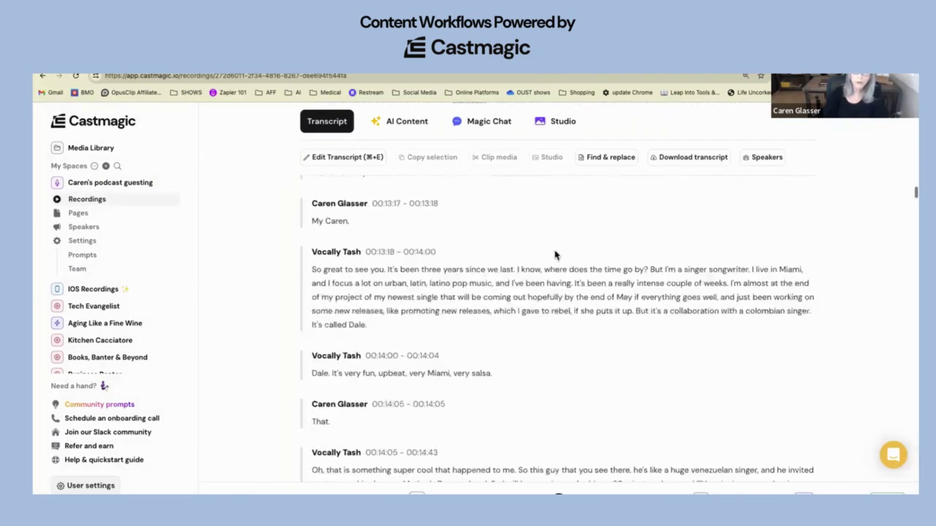
scroll(555, 255, "down", 4)
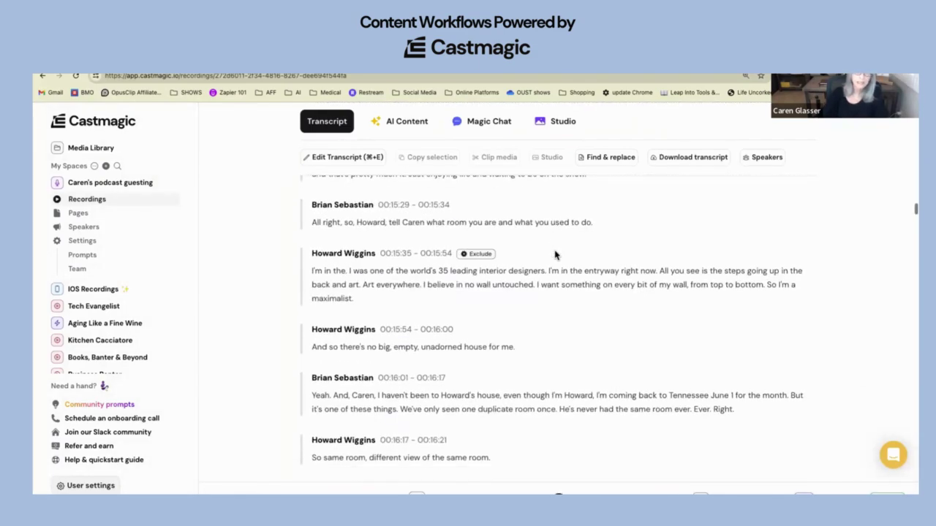
scroll(555, 255, "down", 4)
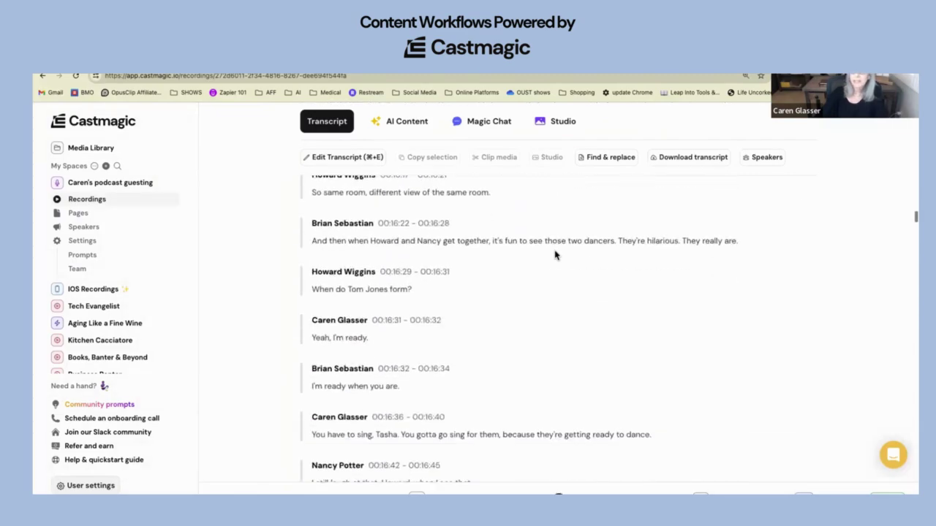
scroll(555, 255, "up", 15)
scroll(555, 255, "up", 20)
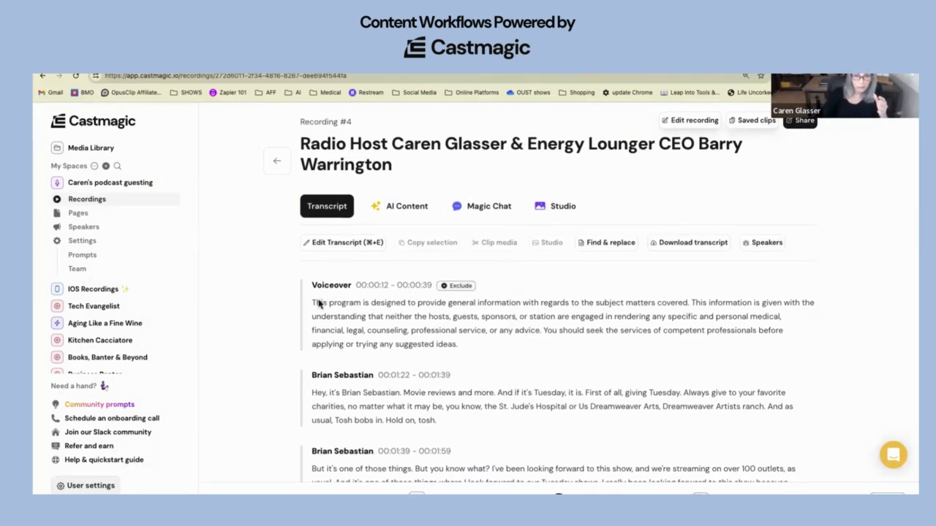
Step: Highlight the opening Voiceover paragraph to show its copy, clip and Studio options, and clear the selection
left_click_drag(314, 304, 470, 356)
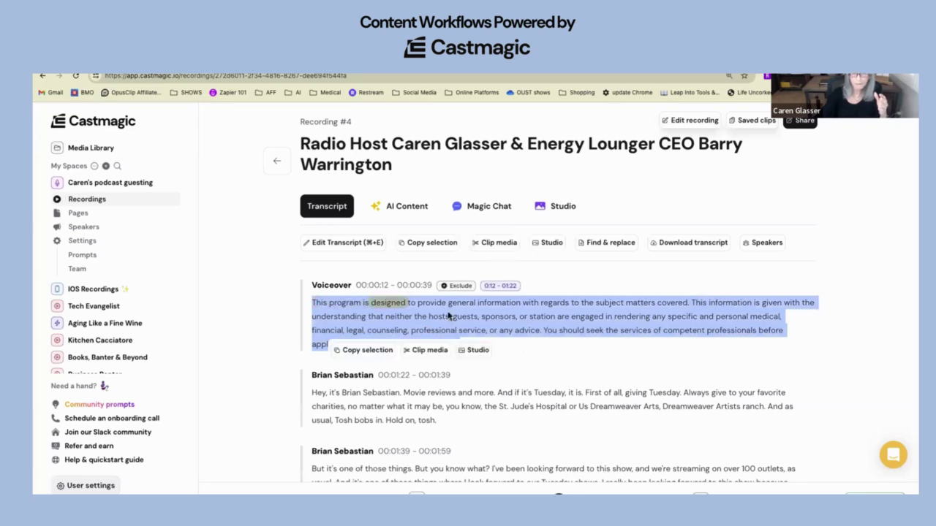
left_click(527, 468)
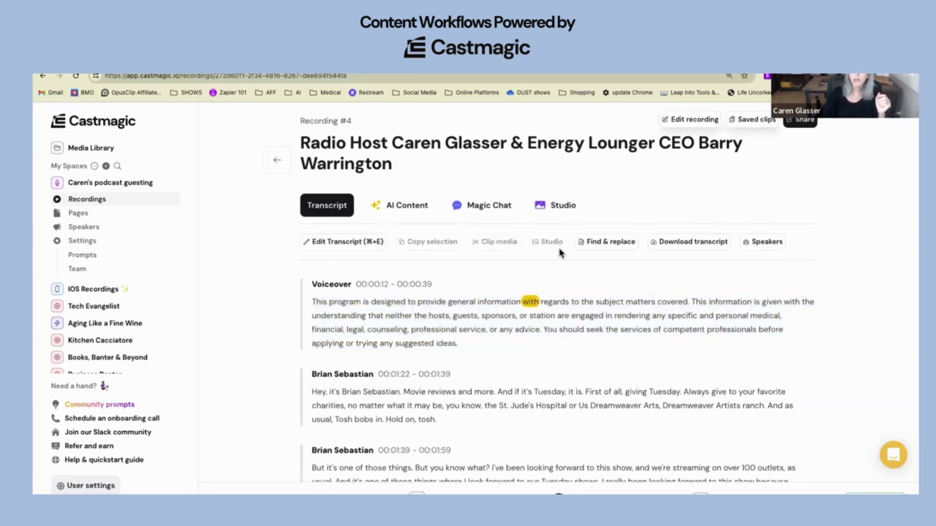
scroll(560, 266, "down", 1)
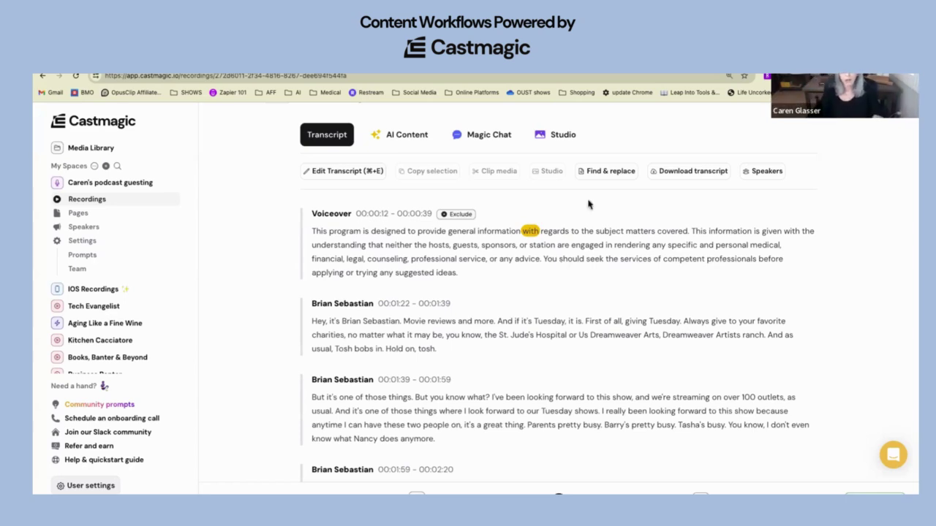
Step: View the recording's AI content and review the generated Titles, Keywords and Speaker bios
left_click(416, 139)
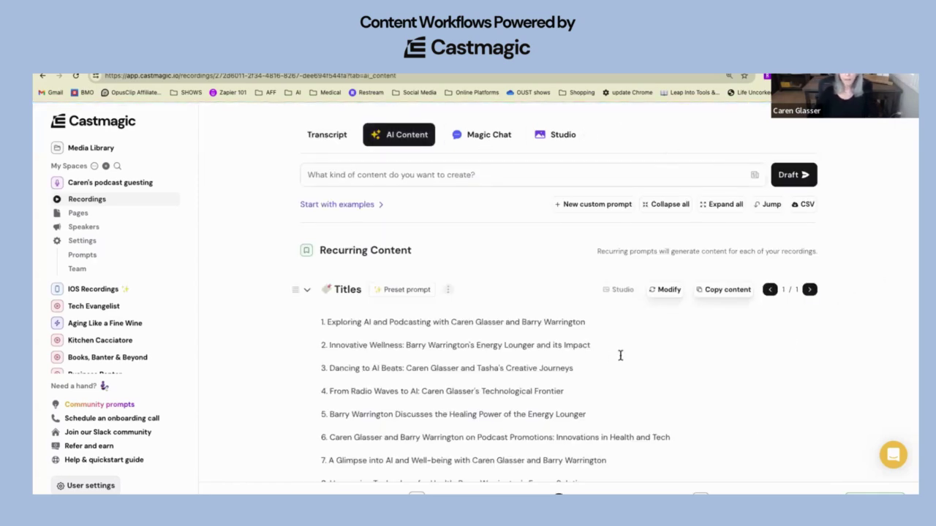
scroll(526, 338, "down", 2)
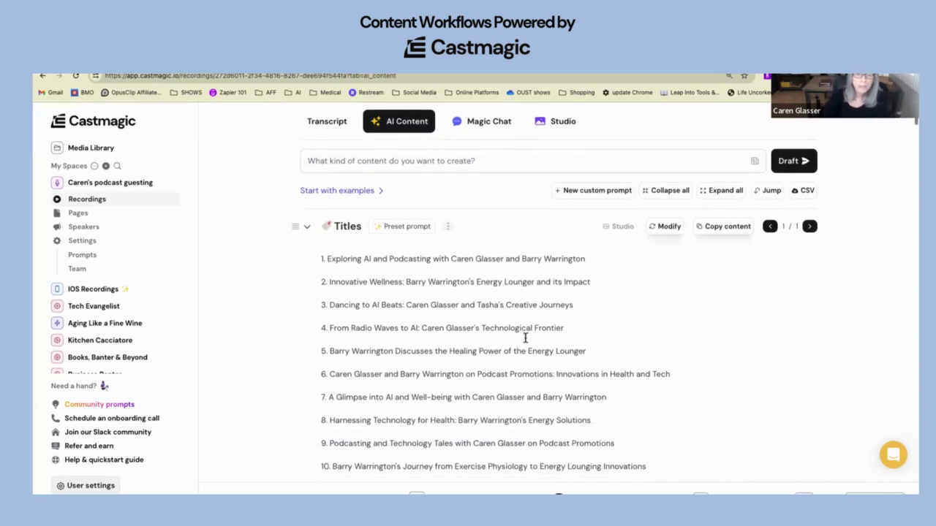
scroll(526, 337, "down", 1)
scroll(526, 338, "up", 2)
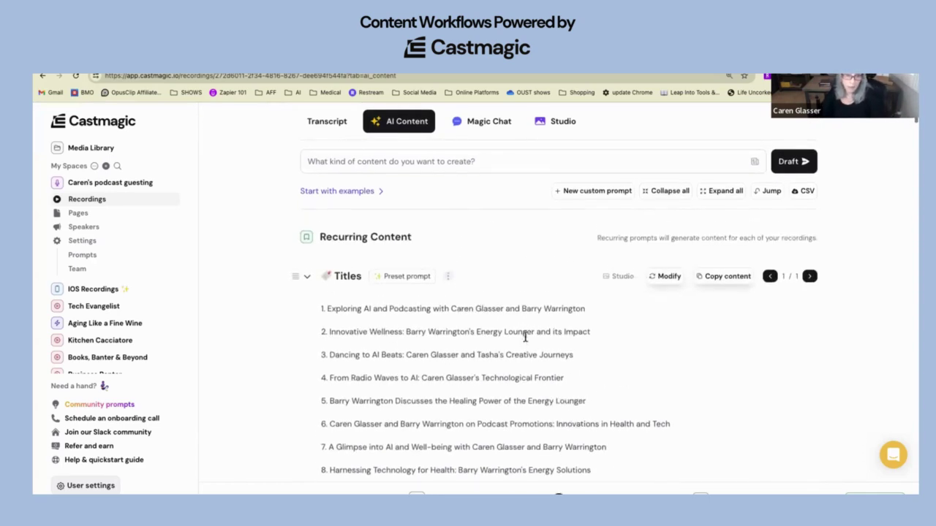
scroll(526, 338, "down", 1)
scroll(525, 338, "down", 4)
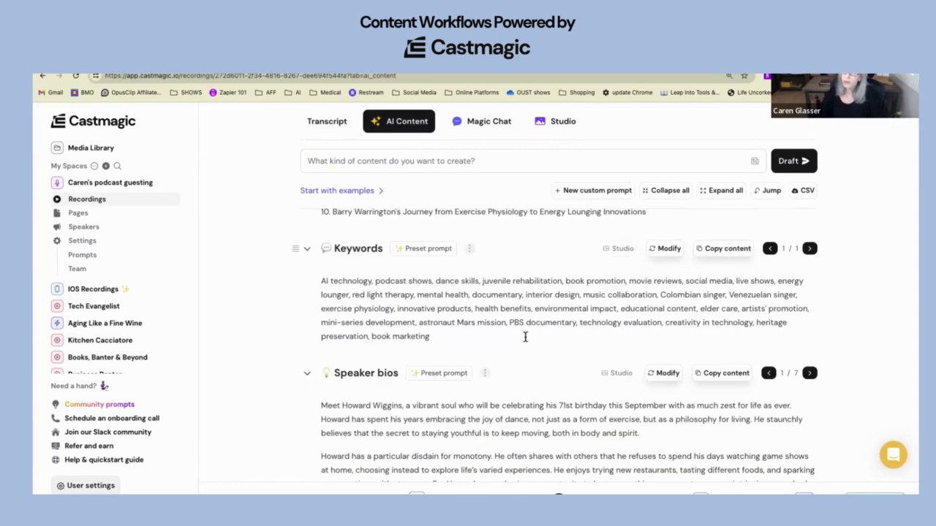
scroll(525, 337, "down", 1)
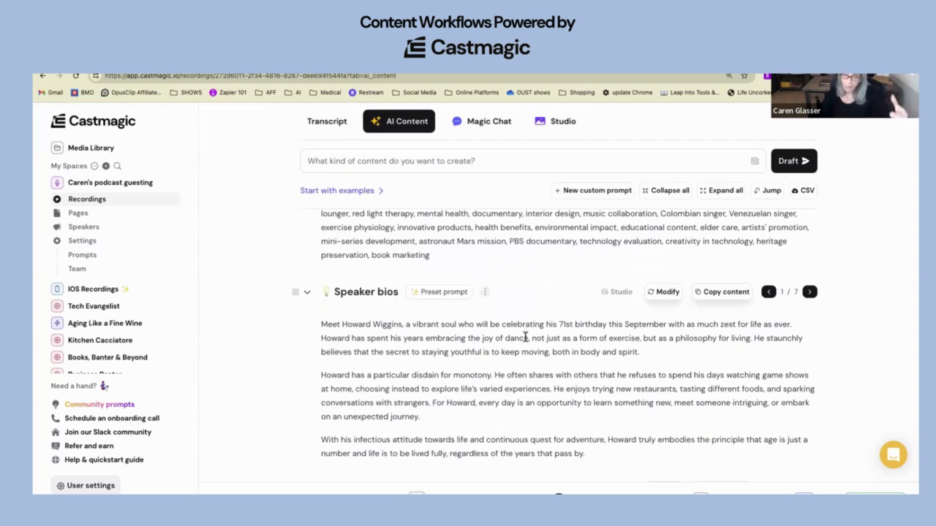
Step: Page through the alternative Speaker bios one by one, from the first version to the last
scroll(525, 337, "down", 1)
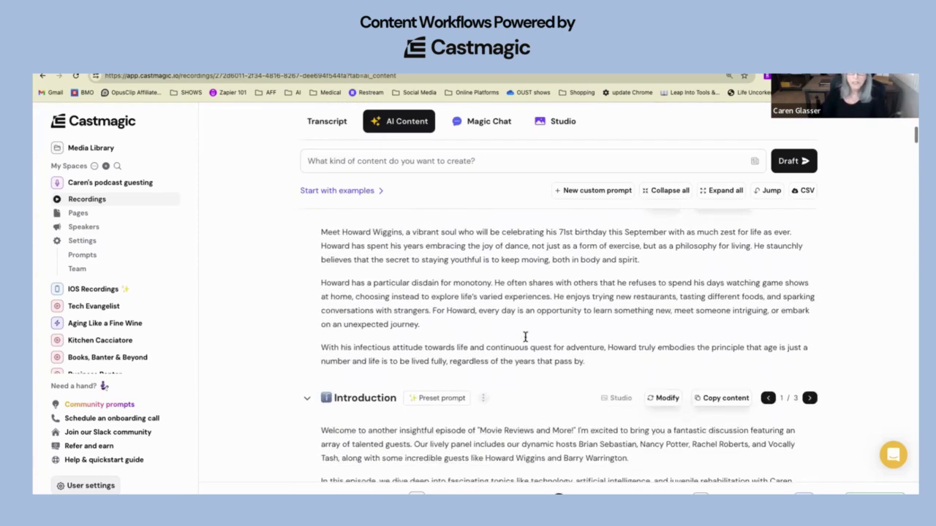
scroll(525, 337, "up", 1)
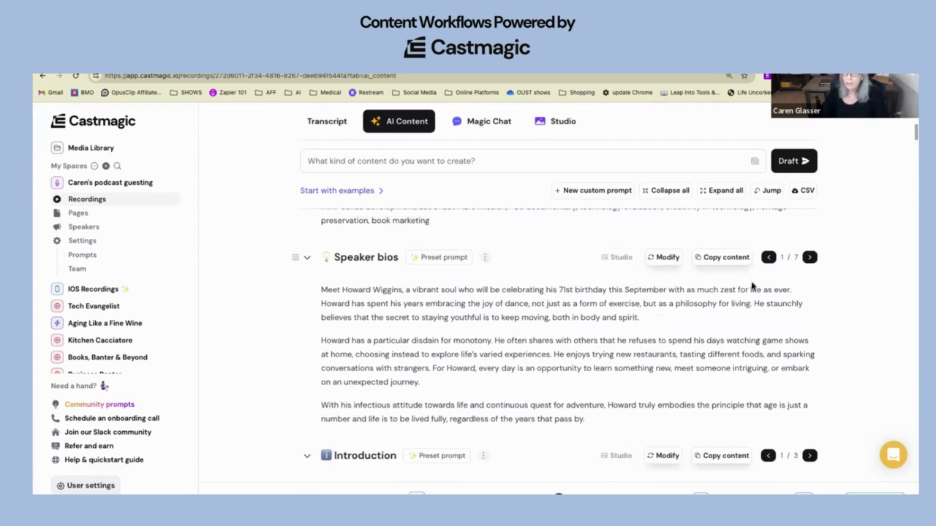
left_click(810, 258)
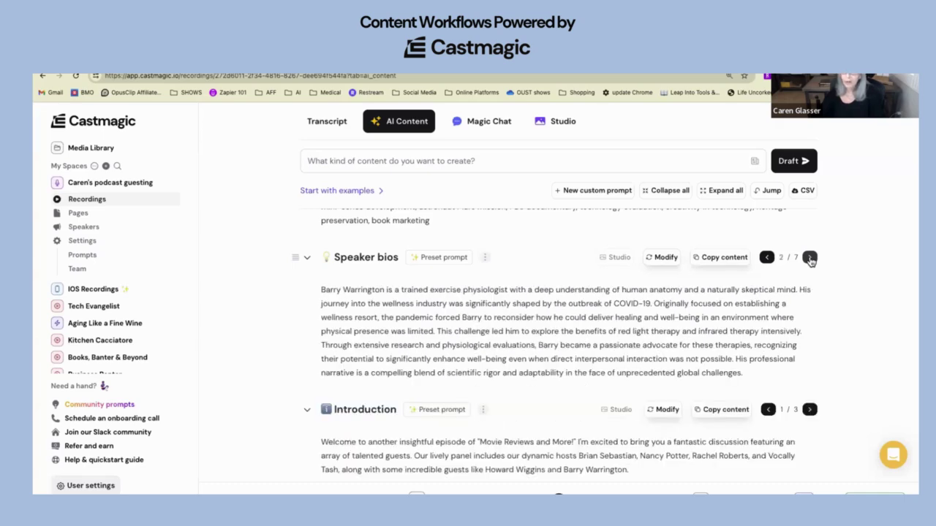
left_click(809, 258)
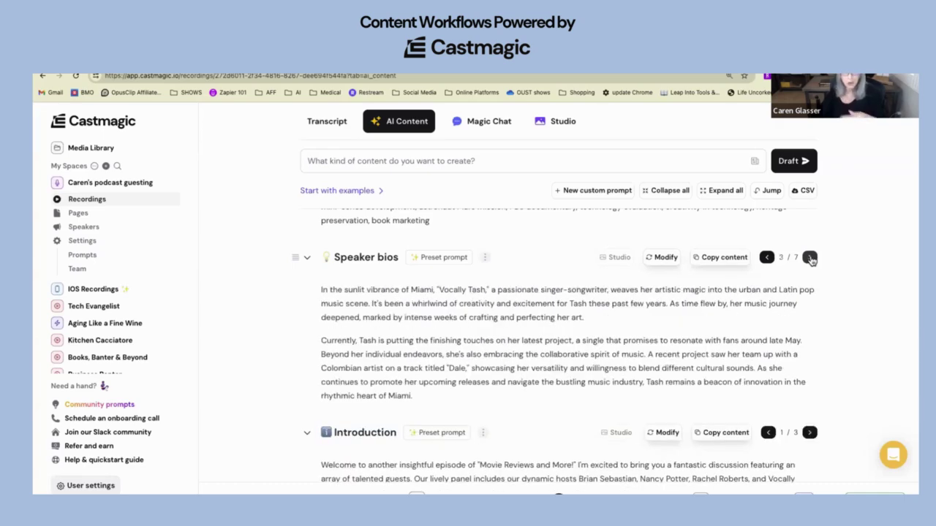
left_click(809, 258)
left_click(809, 259)
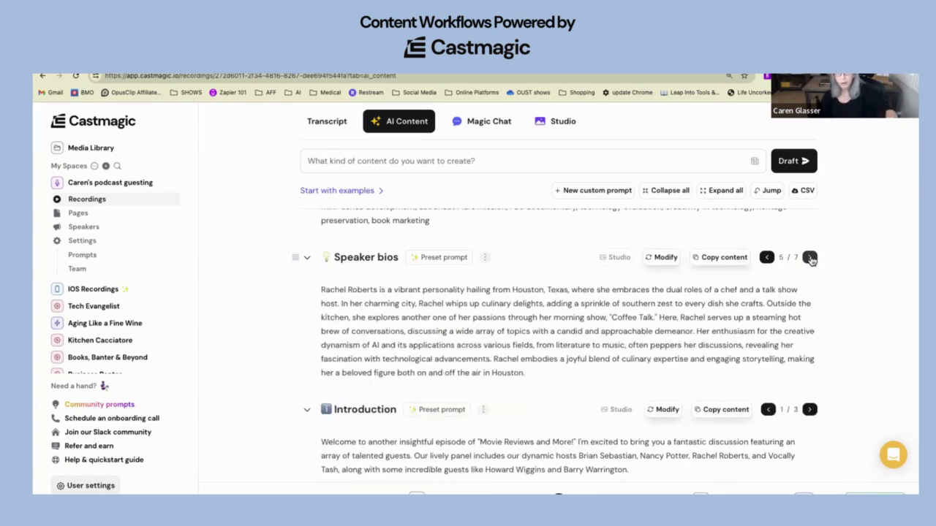
left_click(810, 258)
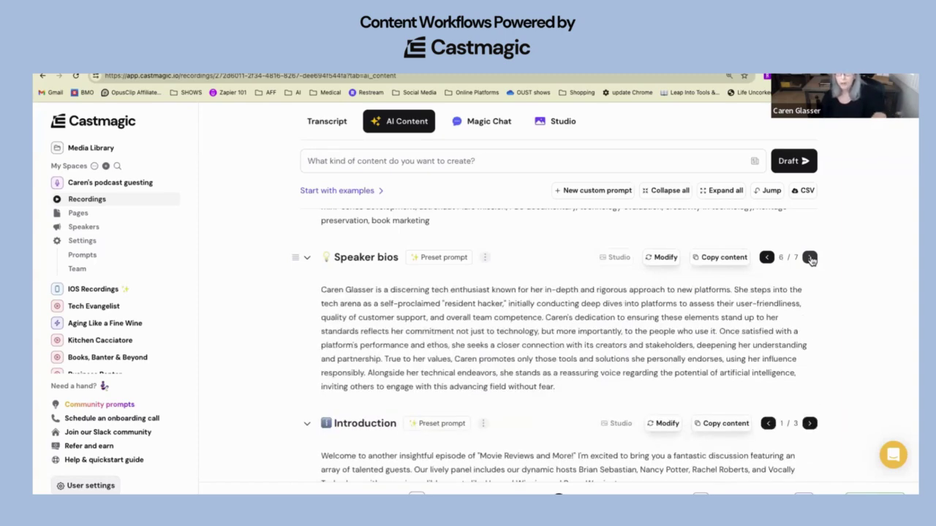
left_click(810, 258)
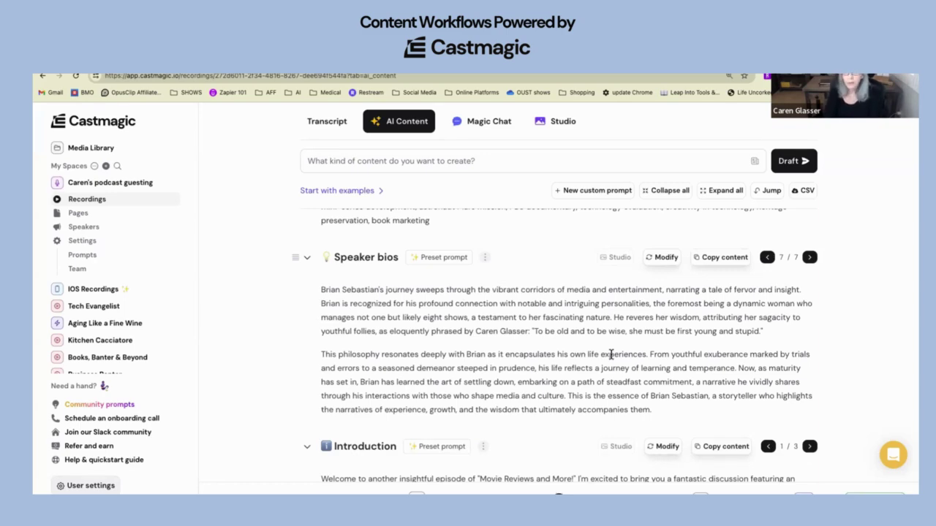
Step: Review the generated Introduction and the Timestamped overview, highlighting a timestamp among the overview's opening entries
scroll(611, 354, "down", 5)
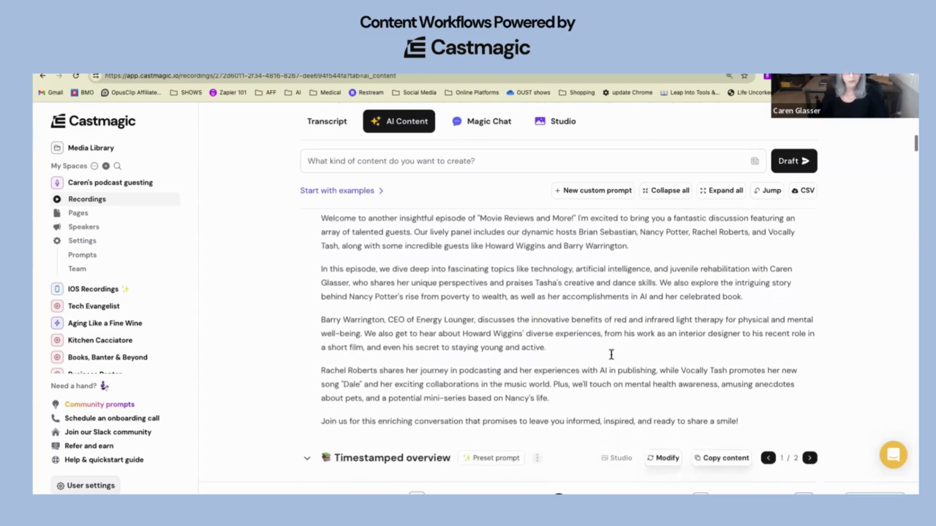
scroll(611, 354, "down", 3)
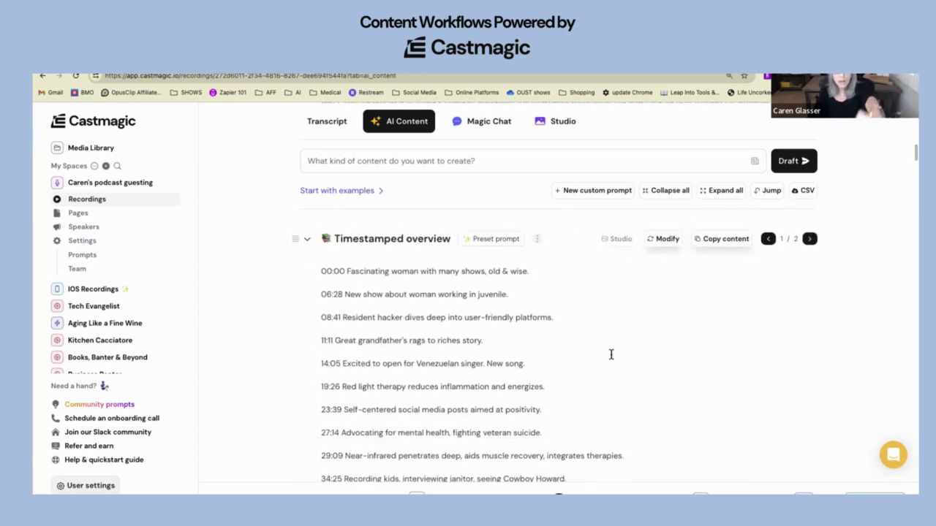
scroll(611, 355, "down", 1)
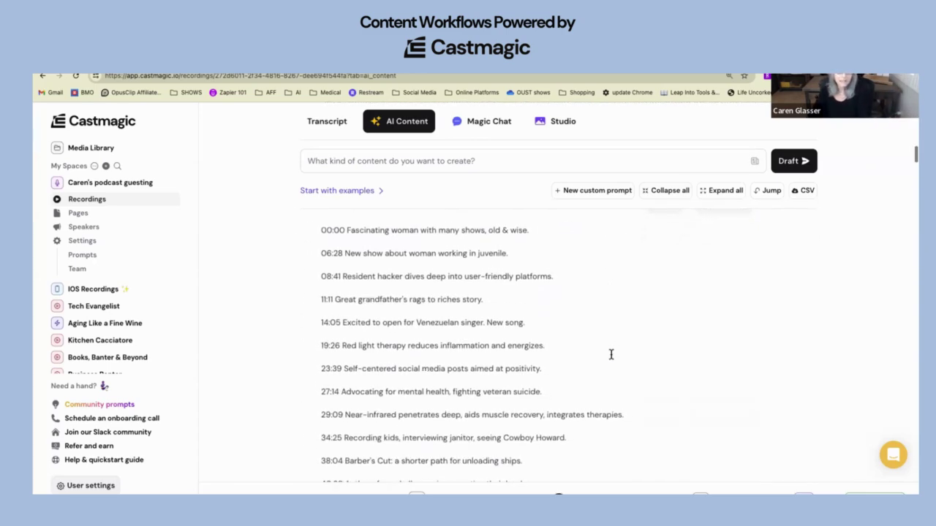
scroll(611, 355, "down", 1)
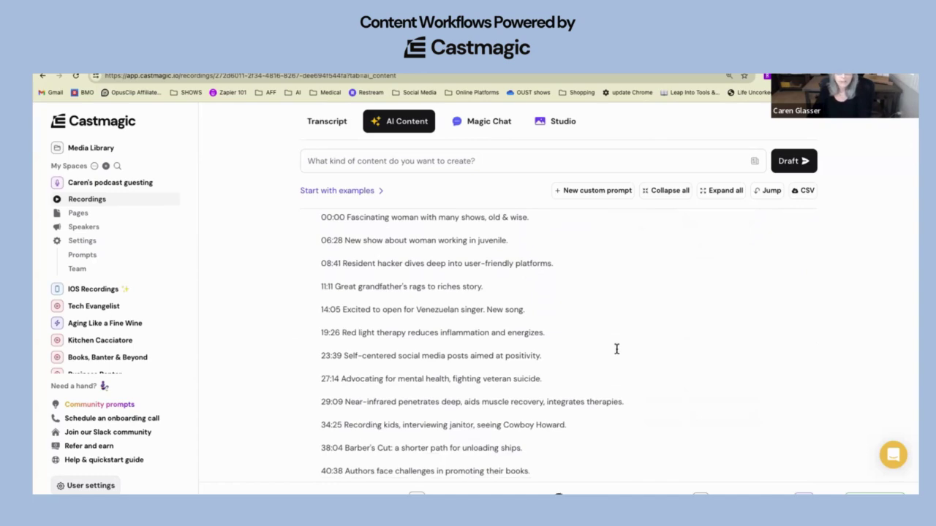
scroll(645, 320, "up", 3)
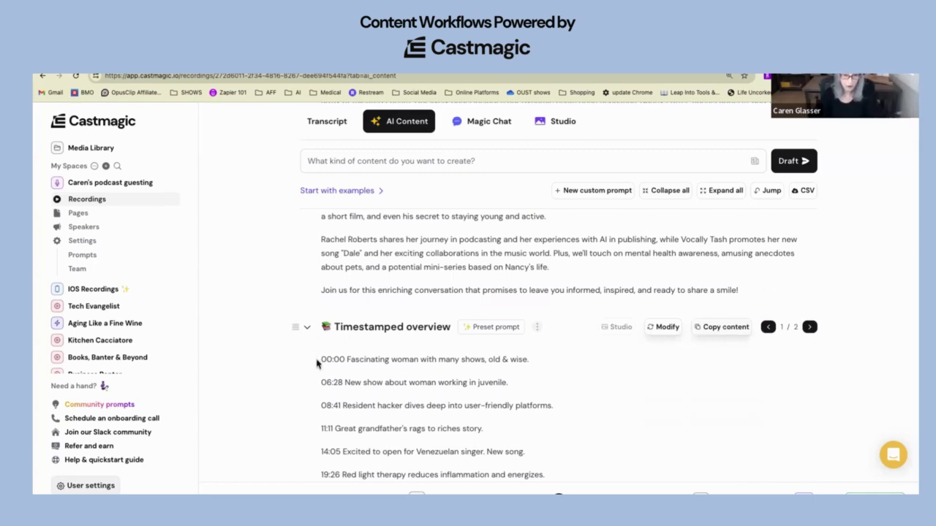
left_click_drag(321, 359, 344, 405)
scroll(397, 391, "down", 5)
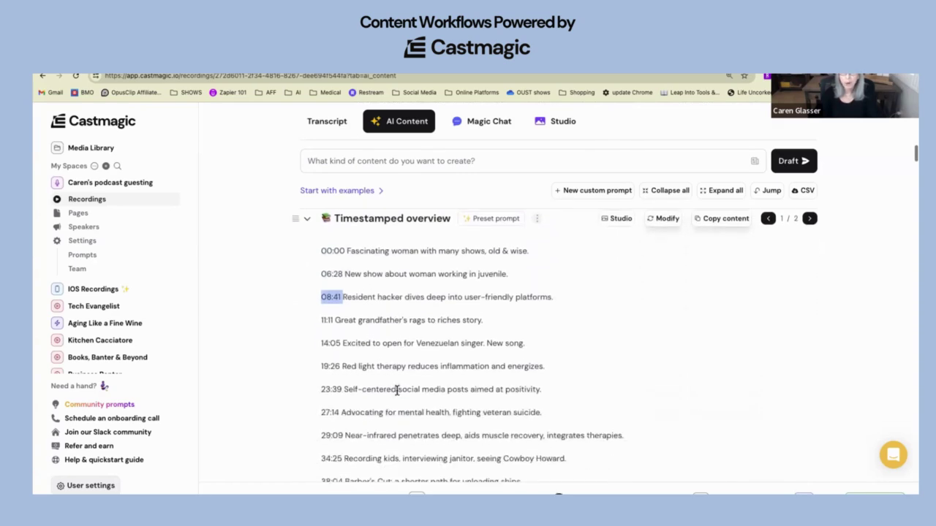
scroll(397, 390, "down", 3)
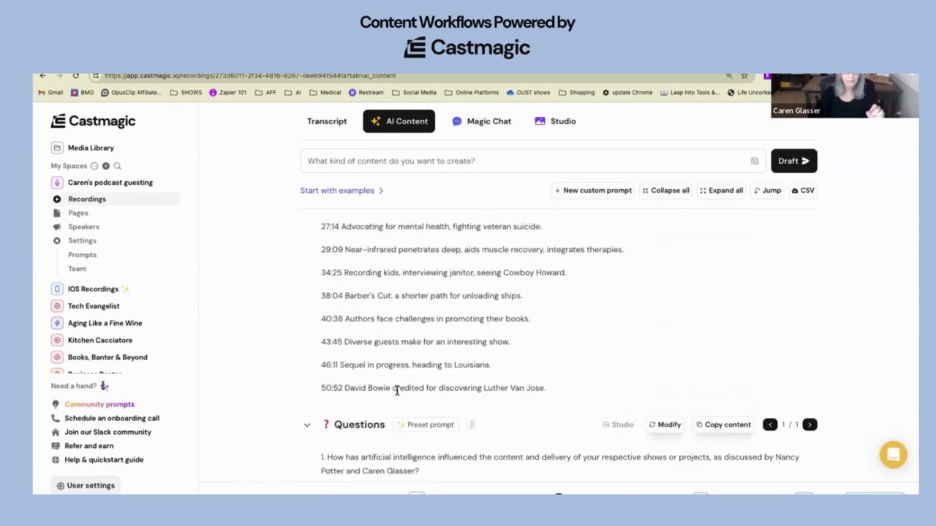
Step: Review the generated Questions and the Key topics and bullets through to the closing summary
scroll(397, 390, "down", 10)
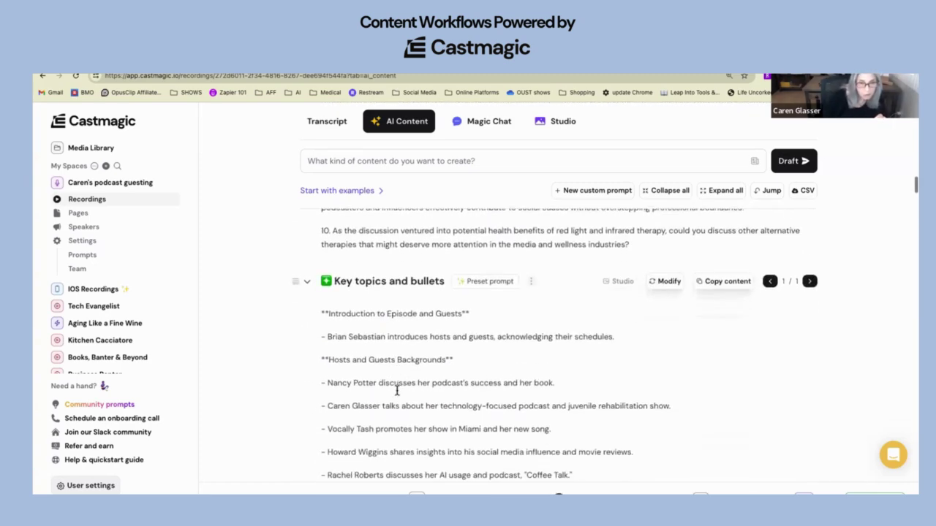
scroll(397, 391, "down", 10)
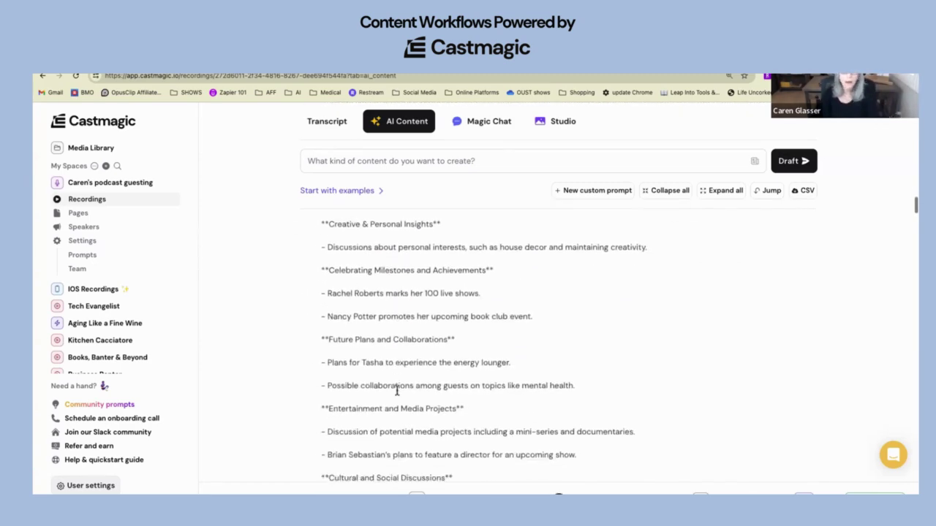
scroll(397, 391, "down", 6)
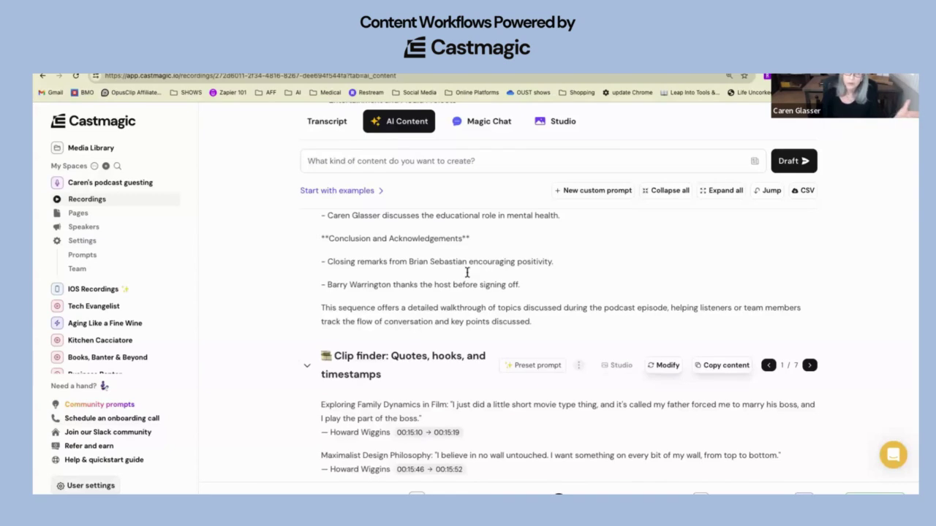
scroll(462, 274, "up", 3)
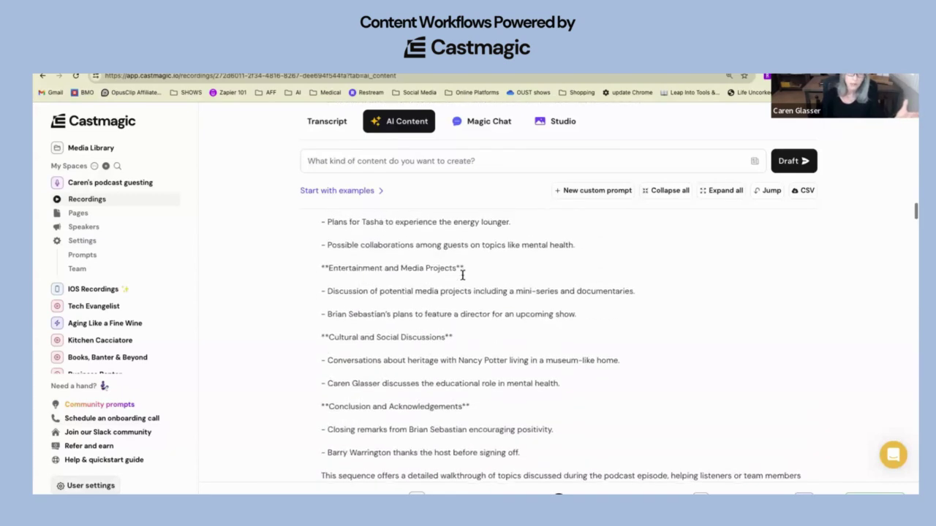
Step: Examine the Clip finder quotes with their timestamps and highlight the first quote, "Exploring Family Dynamics in Film"
scroll(462, 274, "down", 5)
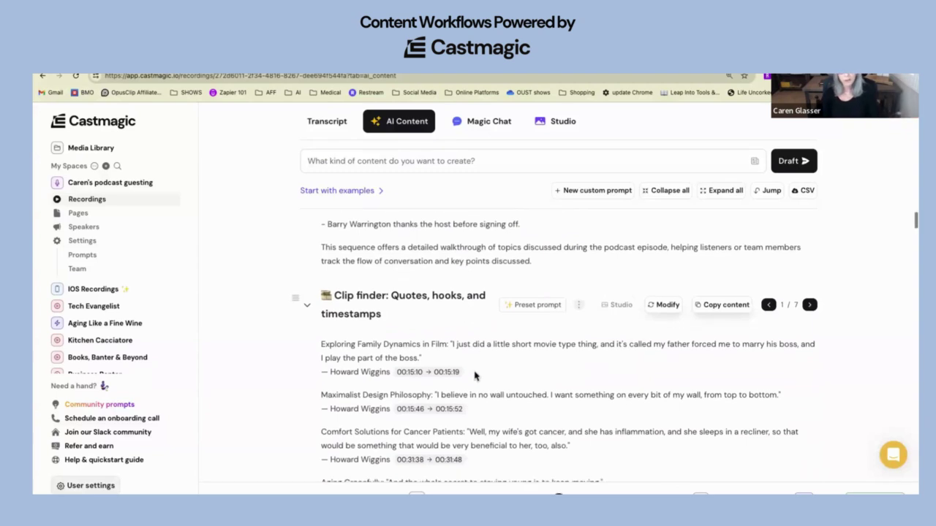
scroll(474, 376, "down", 2)
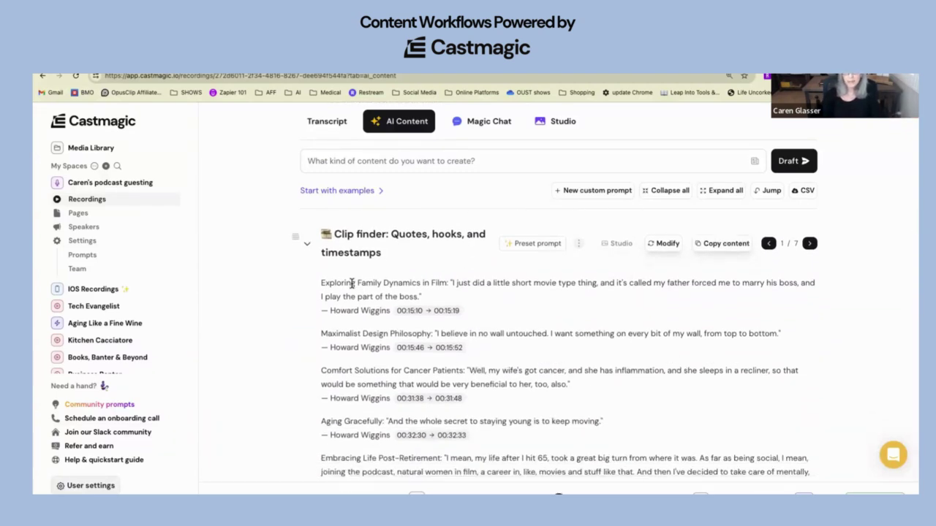
left_click_drag(322, 282, 448, 296)
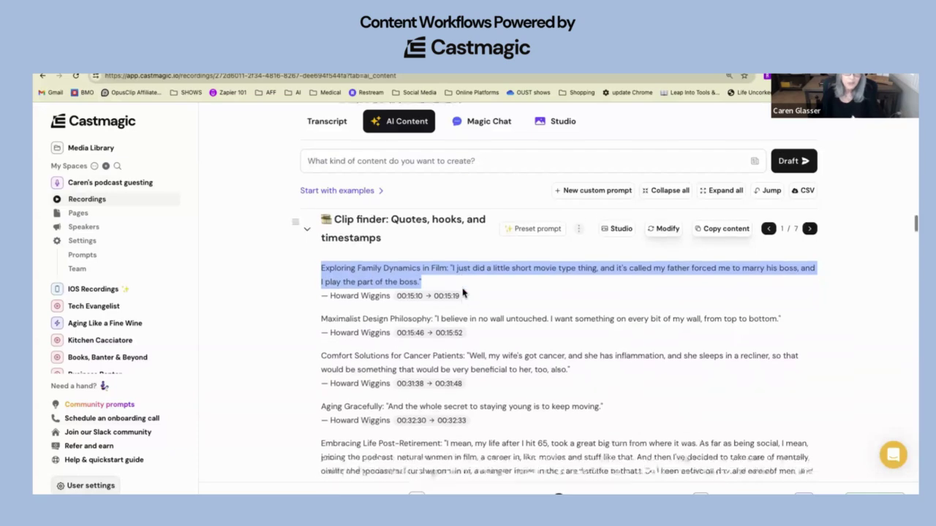
Step: Review the generated Reel script and read through the LinkedIn post, including its key takeaways and hashtags
scroll(462, 293, "down", 5)
scroll(462, 290, "down", 1)
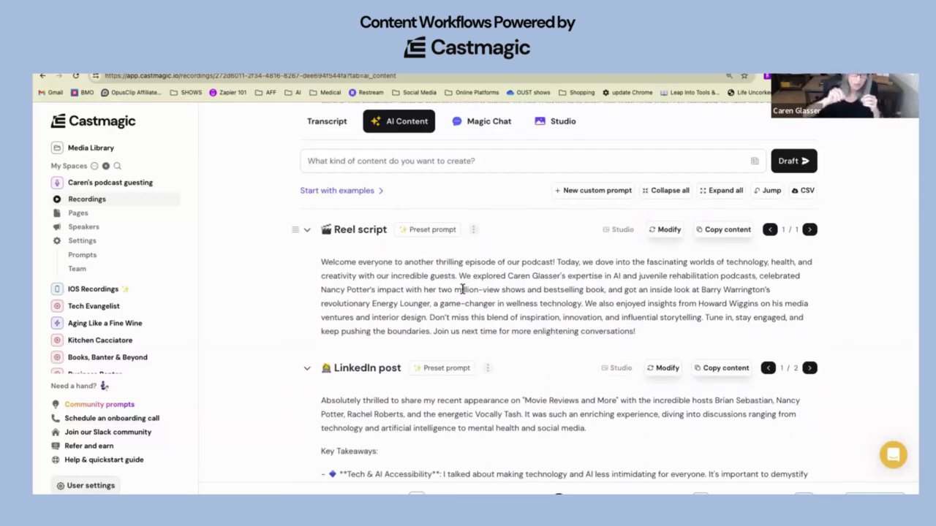
scroll(462, 292, "down", 3)
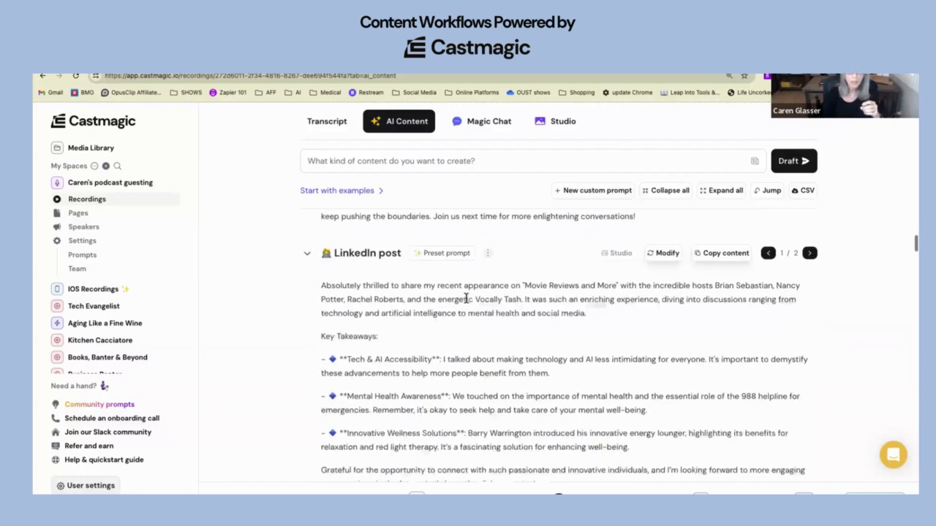
scroll(414, 299, "down", 2)
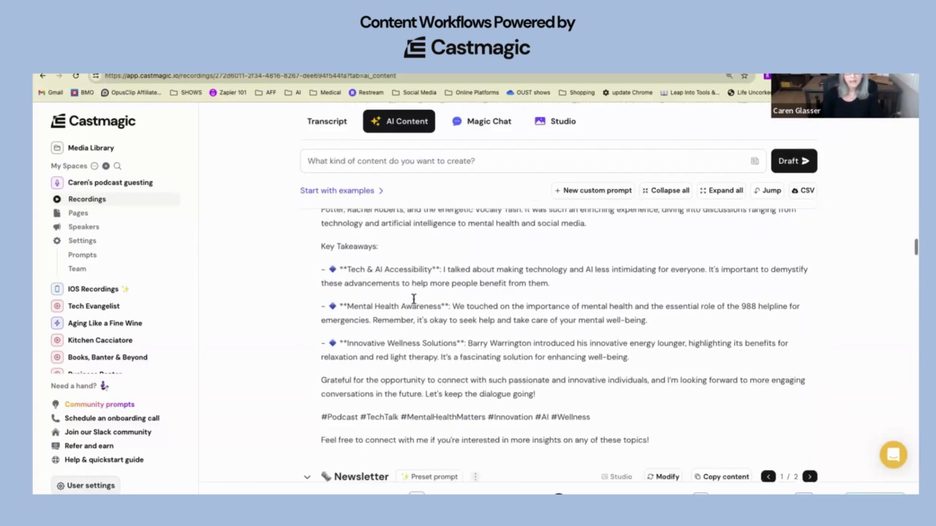
scroll(413, 300, "up", 2)
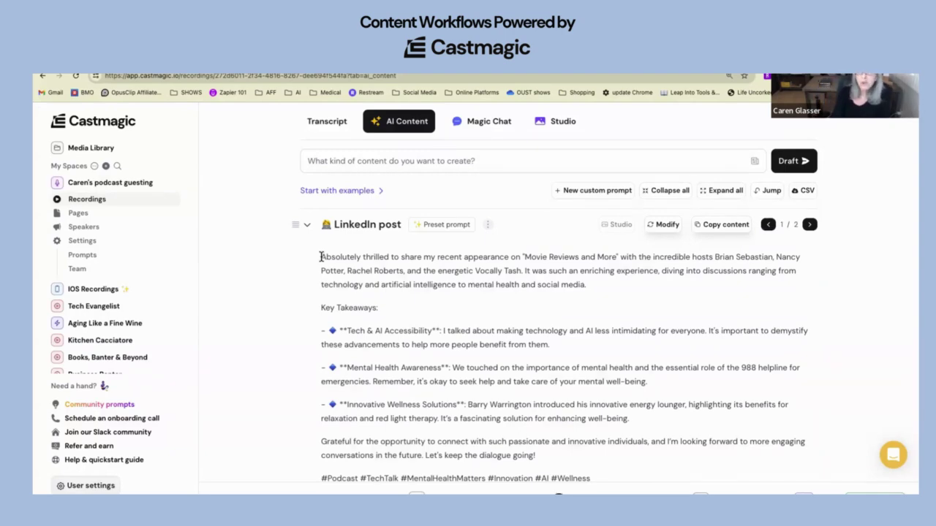
scroll(320, 257, "down", 2)
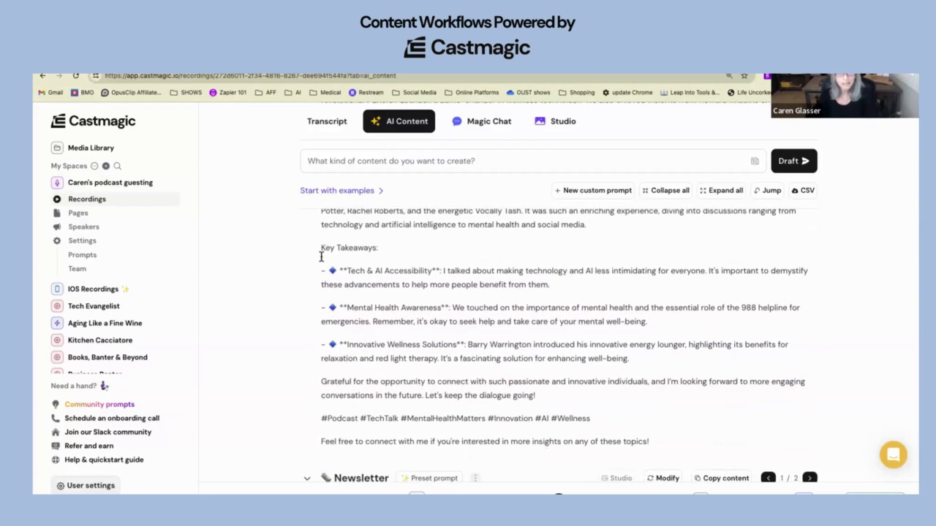
scroll(320, 257, "down", 1)
scroll(320, 257, "up", 2)
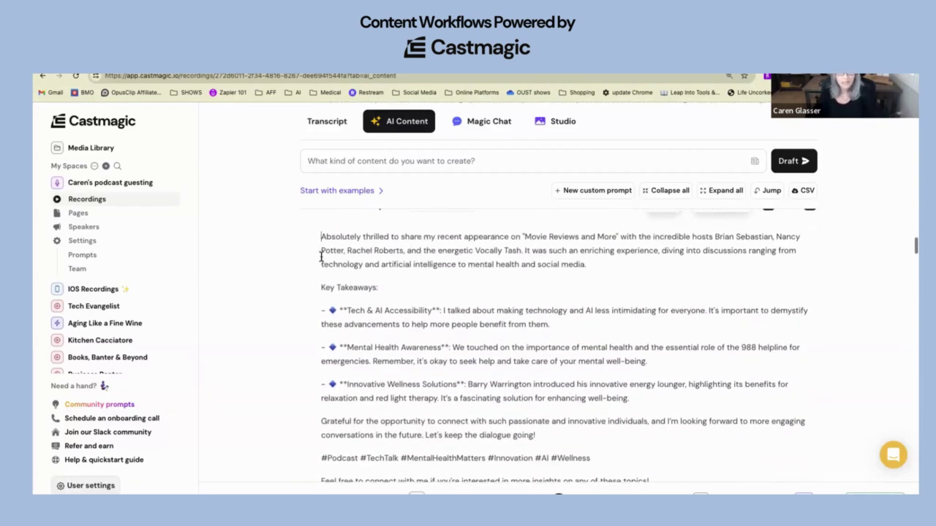
Step: Read the opening of the generated Newsletter, highlight the show name "Movie Reviews and More" in its introduction, and clear the selection
scroll(321, 257, "down", 5)
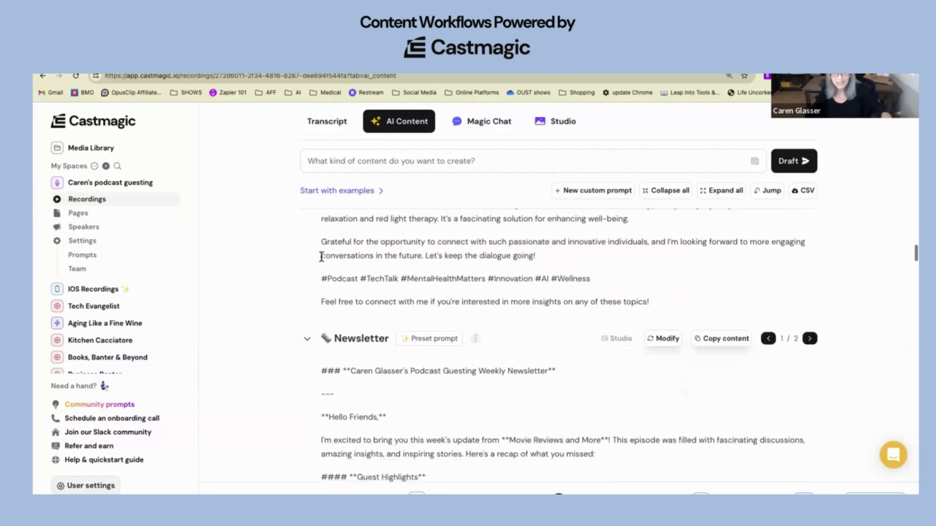
scroll(333, 271, "down", 3)
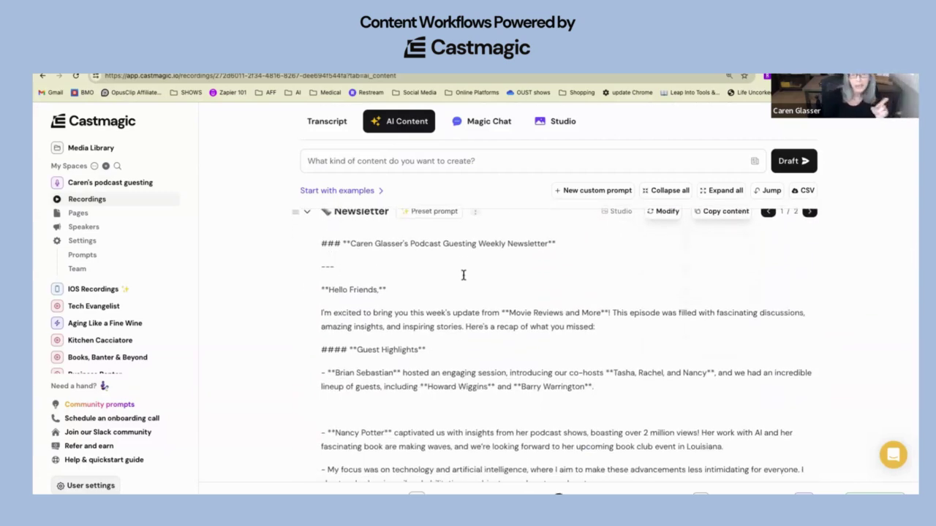
scroll(463, 279, "down", 1)
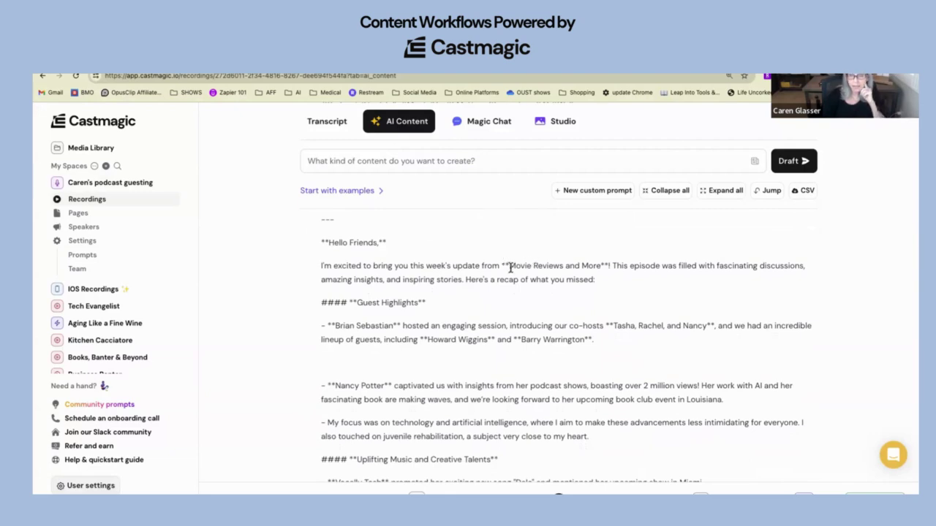
left_click_drag(510, 268, 600, 270)
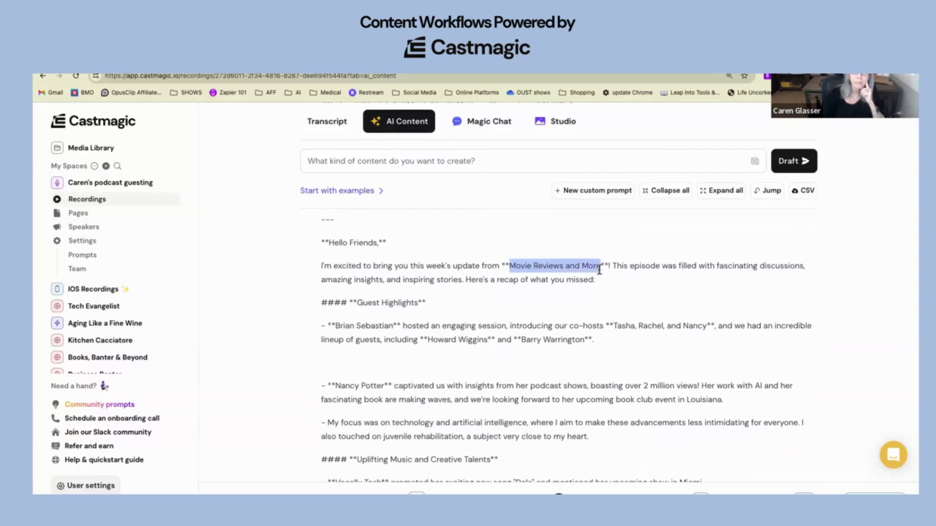
left_click(519, 295)
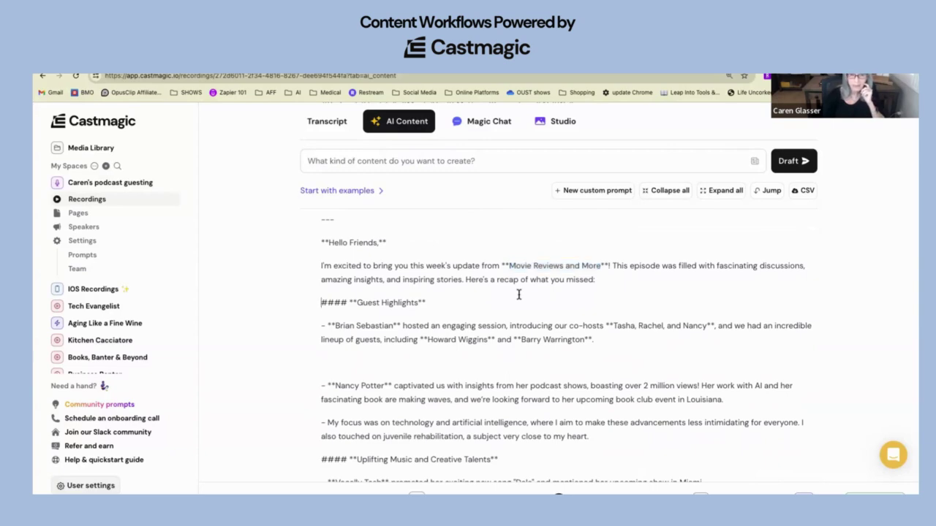
Step: Highlight "Movie Reviews and More" in the Newsletter again and show the second newsletter version for comparison
scroll(514, 293, "up", 2)
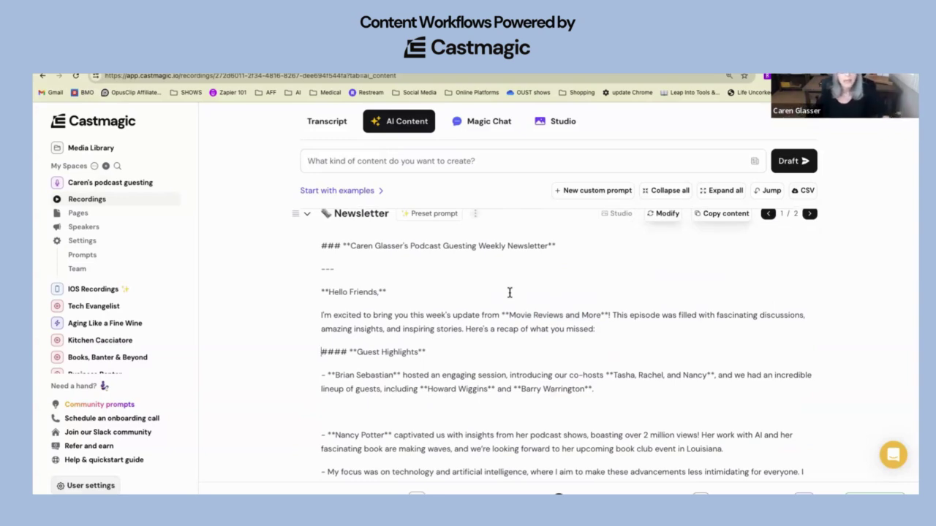
left_click_drag(508, 315, 601, 316)
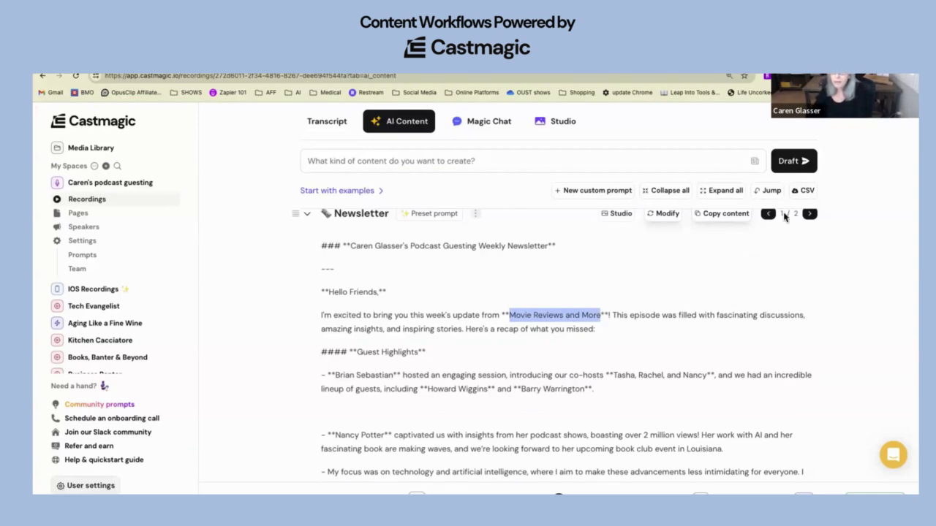
left_click(809, 215)
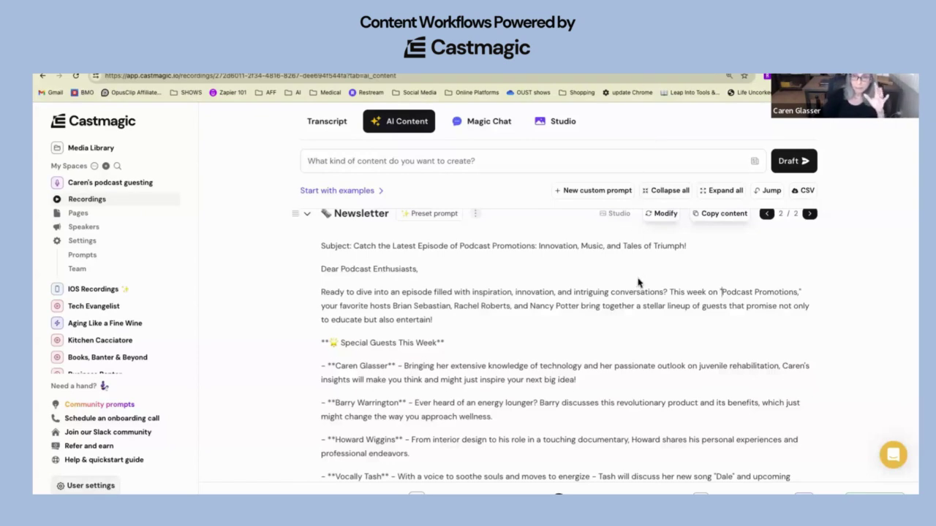
Step: Return the Newsletter to its first version and look over the Tweet thread below it
left_click(766, 213)
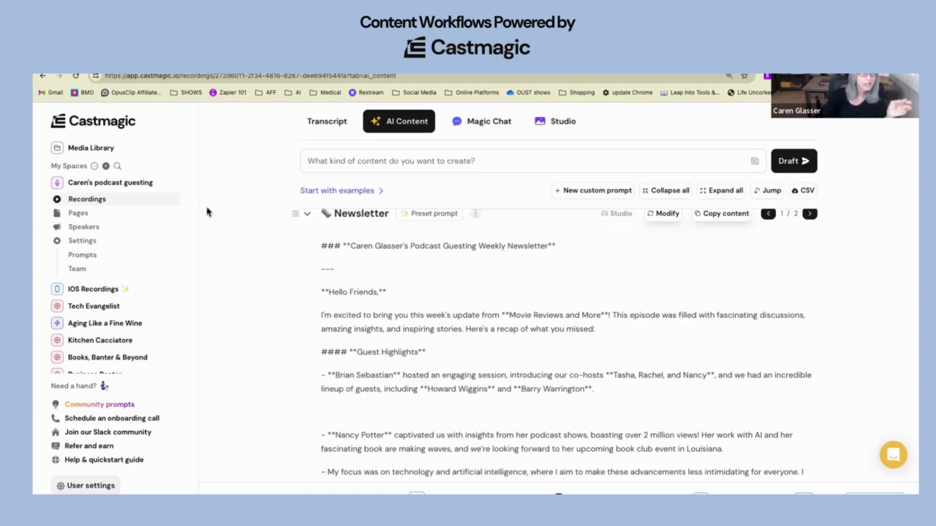
scroll(328, 223, "down", 5)
scroll(328, 223, "down", 15)
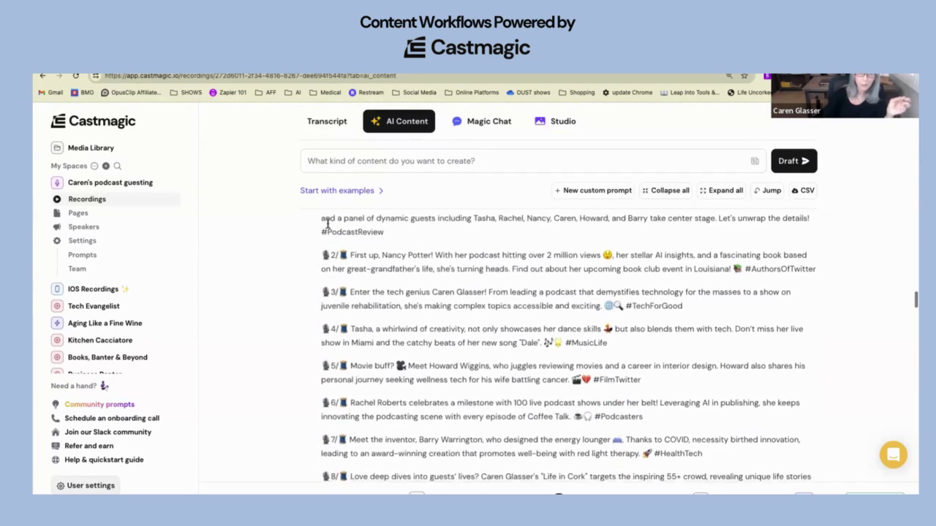
scroll(300, 278, "up", 3)
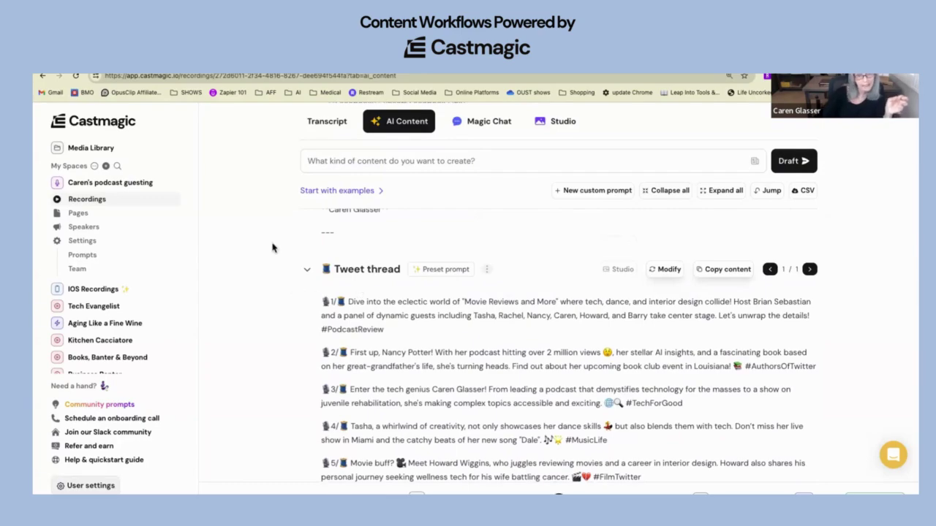
Step: Review the numbered episode teasers and the Show outlines with their timed segments, through to the start of the Custom Newsletter
scroll(263, 247, "down", 12)
scroll(260, 246, "down", 3)
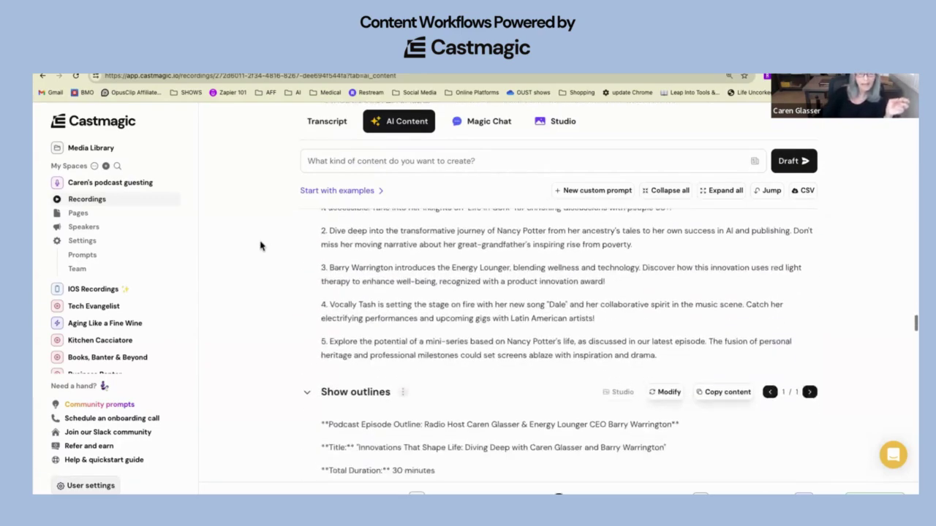
scroll(260, 247, "up", 2)
scroll(260, 247, "down", 5)
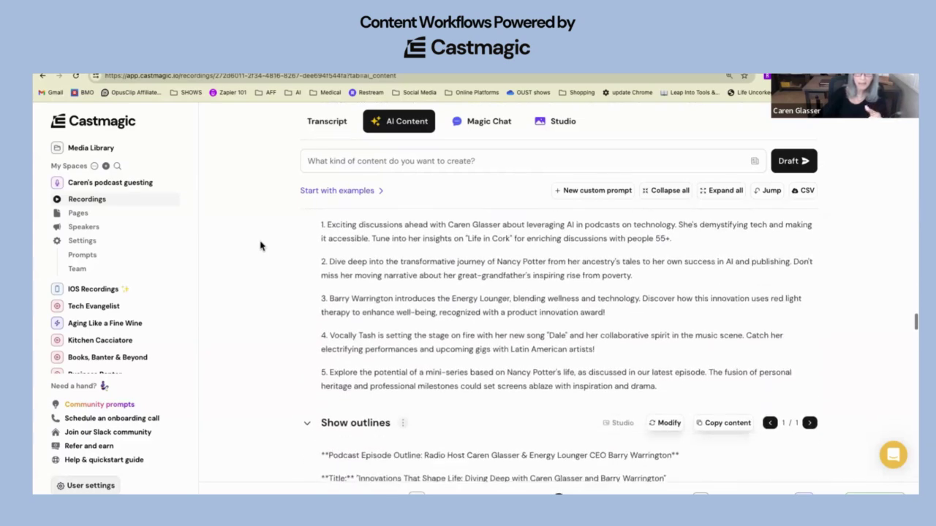
scroll(260, 247, "down", 9)
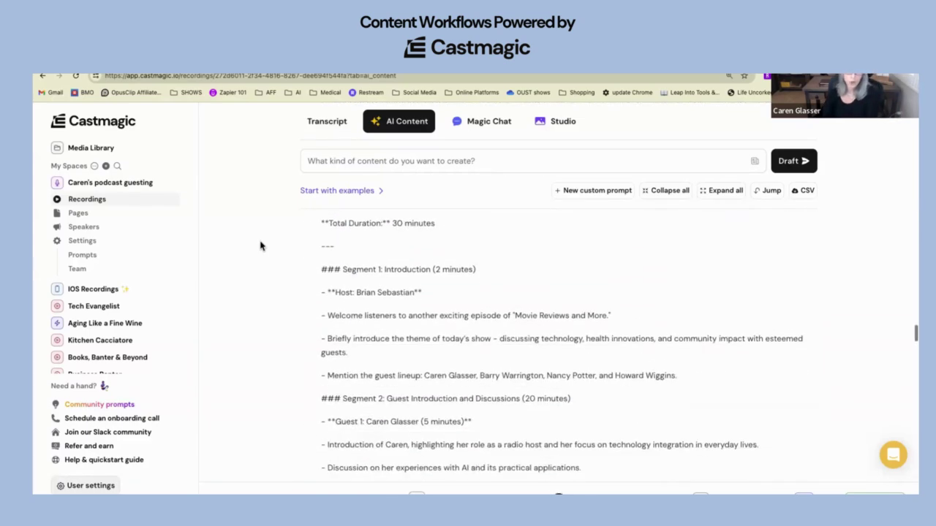
scroll(260, 247, "down", 20)
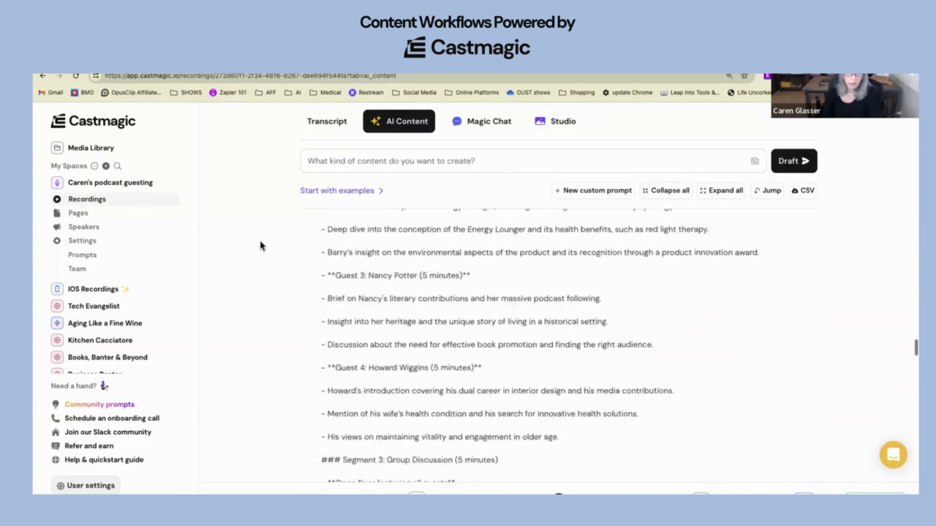
scroll(260, 247, "down", 15)
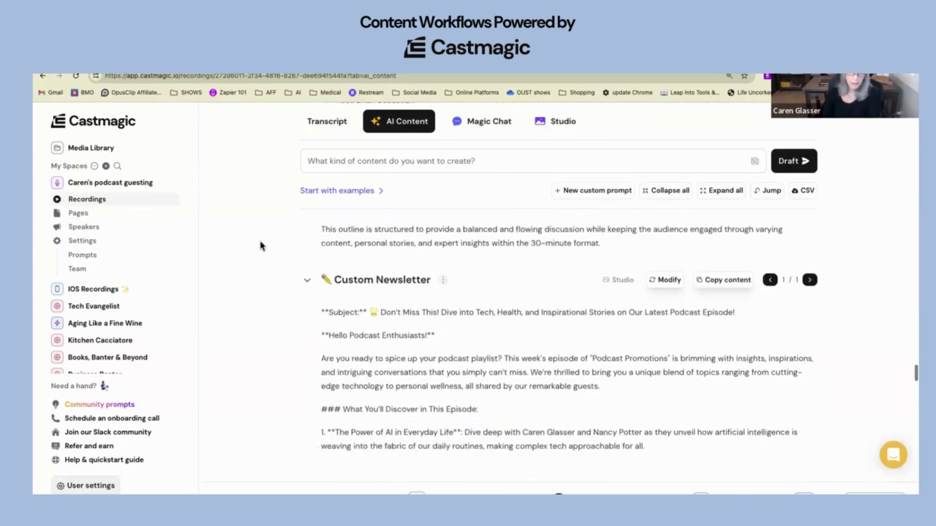
Step: Read the Follow up email to host from its greeting through the sign-off and postscript
scroll(260, 246, "down", 4)
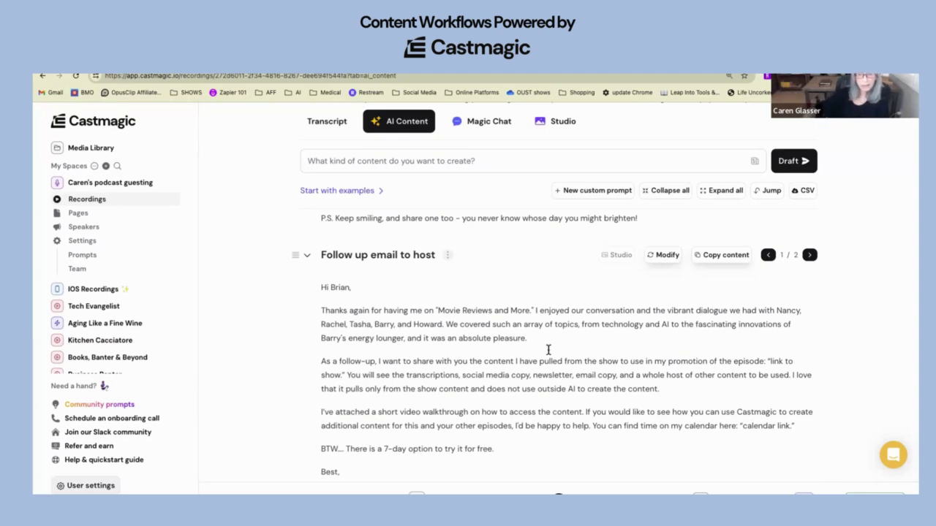
scroll(469, 349, "up", 1)
scroll(406, 337, "down", 1)
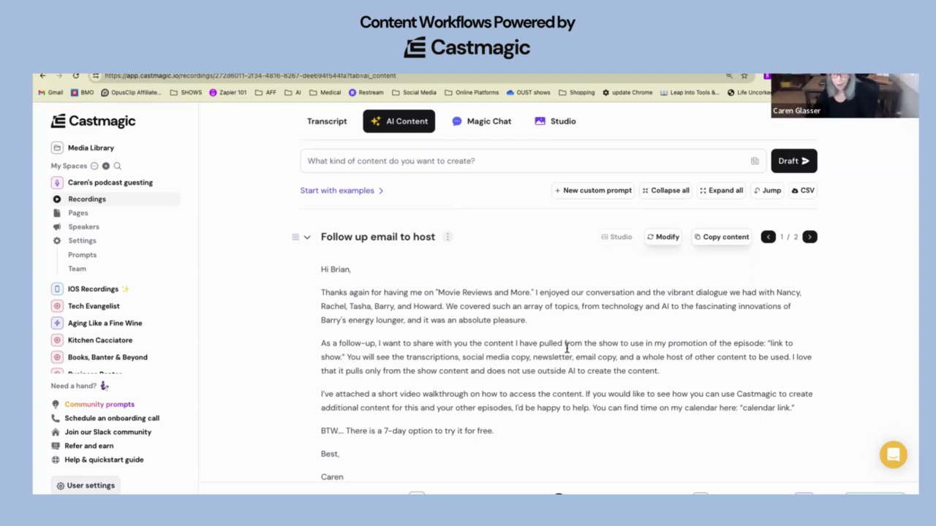
scroll(567, 349, "down", 1)
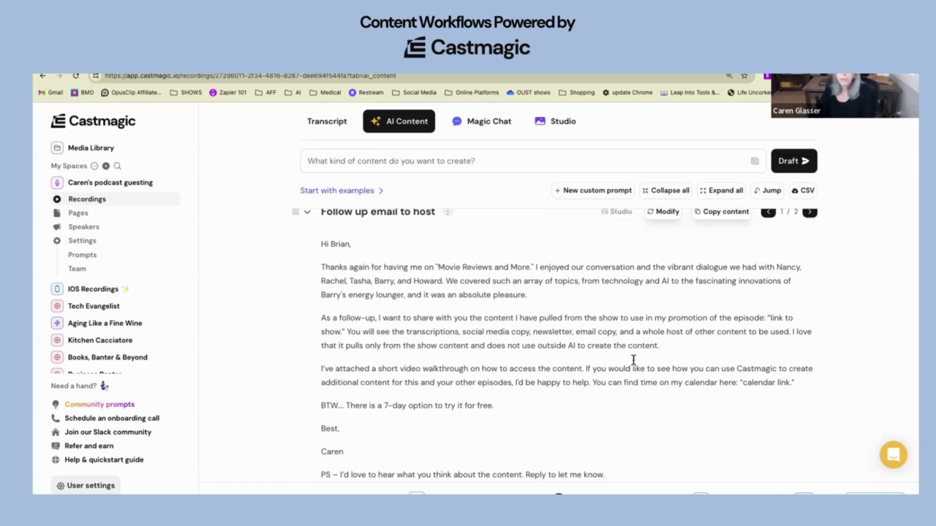
scroll(633, 359, "down", 1)
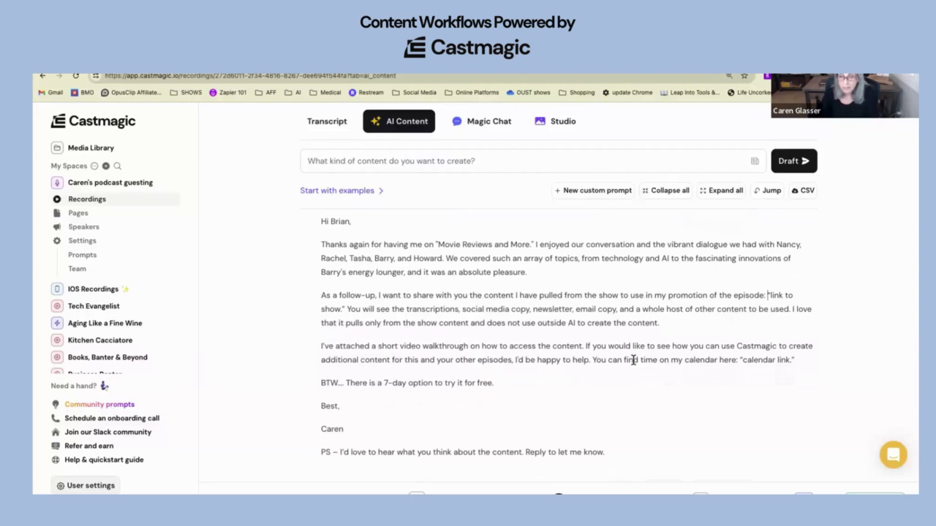
scroll(633, 360, "down", 1)
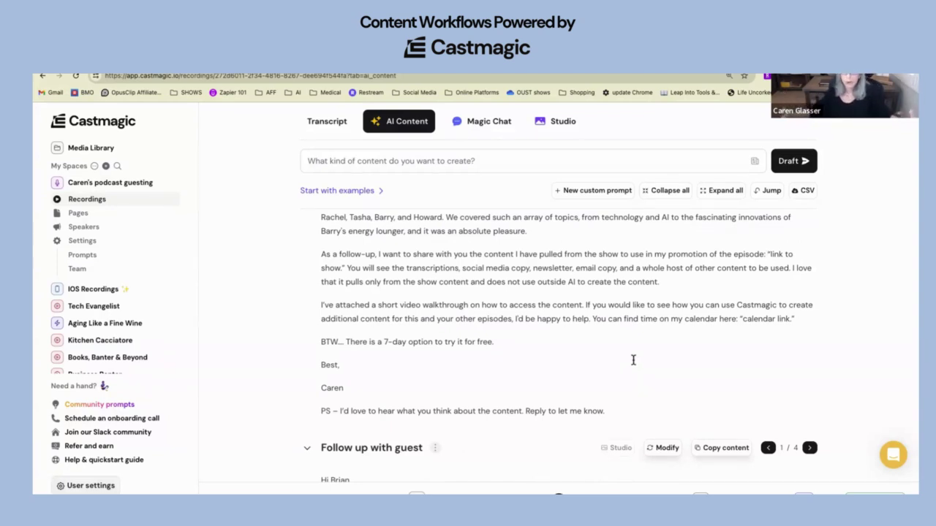
scroll(491, 348, "down", 1)
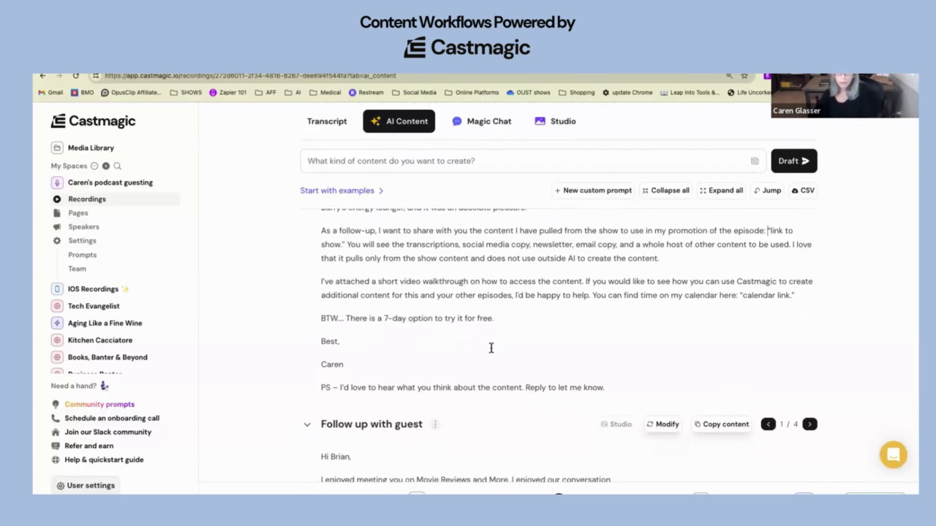
Step: Read the Follow up with guest email and check the individual versions written for each guest of the show
scroll(492, 378, "down", 2)
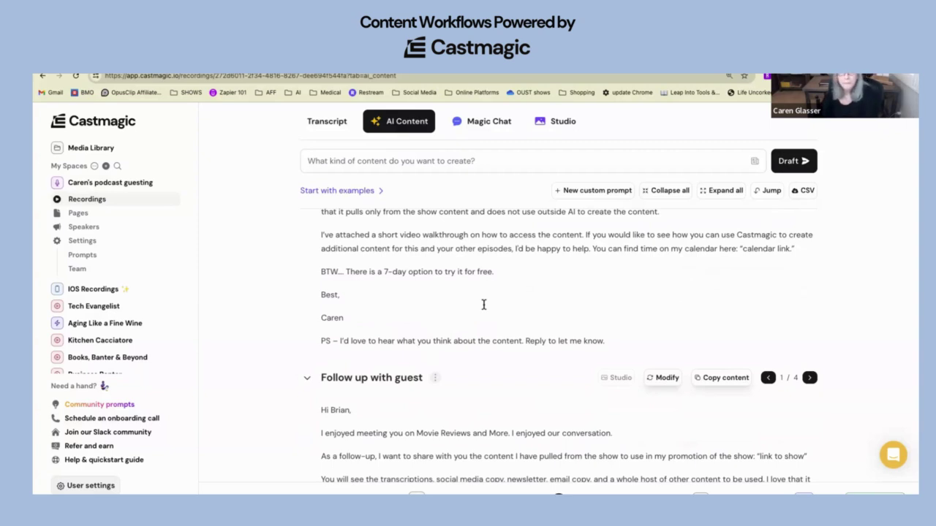
scroll(484, 304, "down", 3)
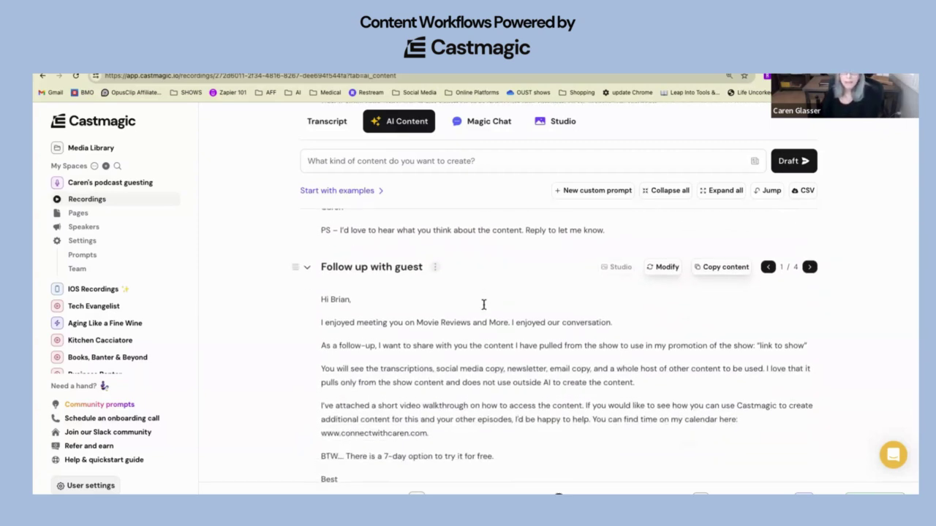
scroll(483, 304, "down", 3)
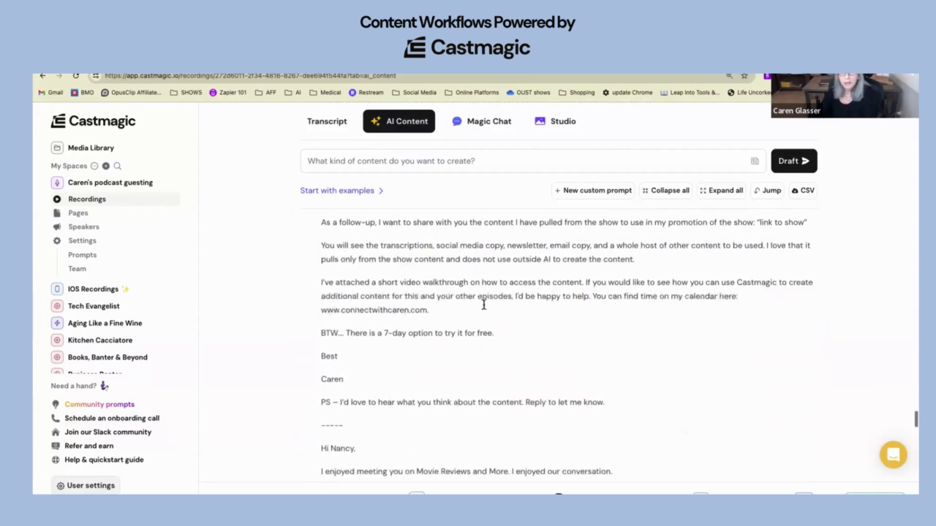
scroll(483, 305, "down", 4)
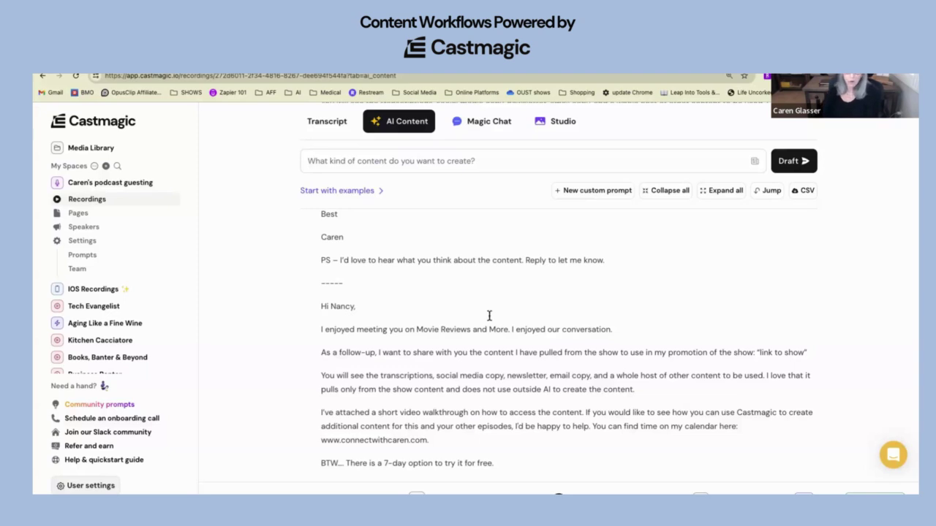
scroll(522, 349, "down", 3)
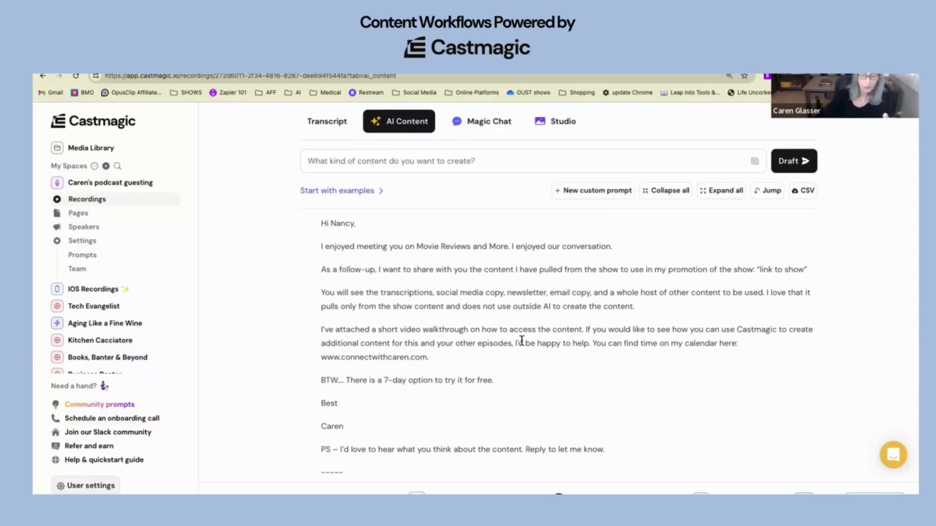
scroll(522, 342, "down", 1)
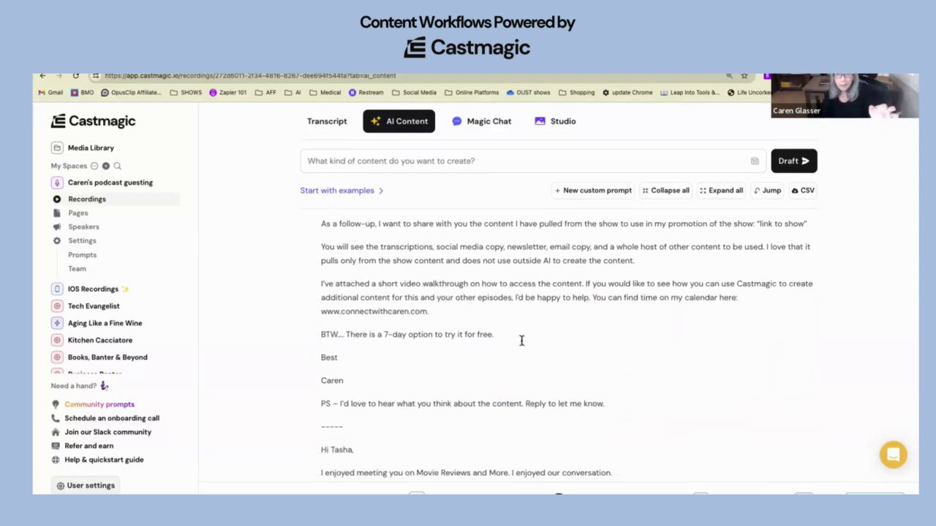
scroll(522, 341, "down", 6)
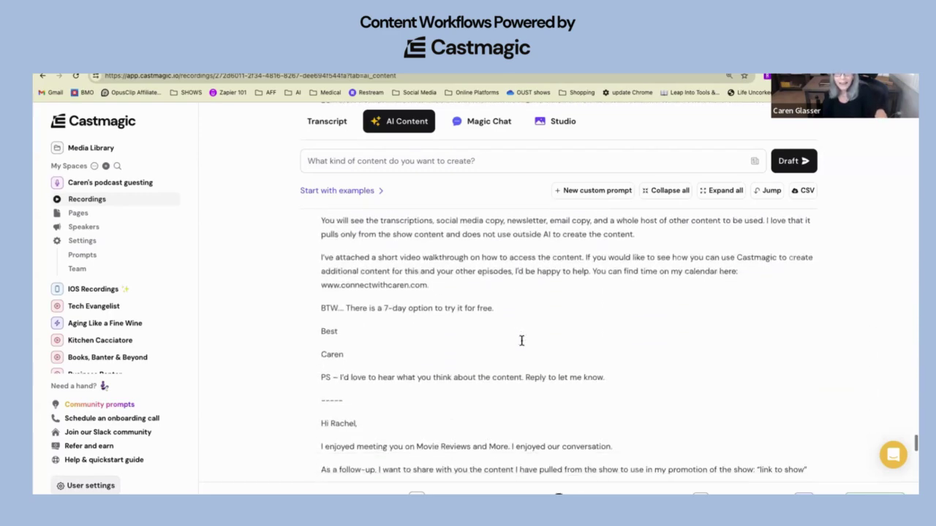
scroll(521, 341, "down", 9)
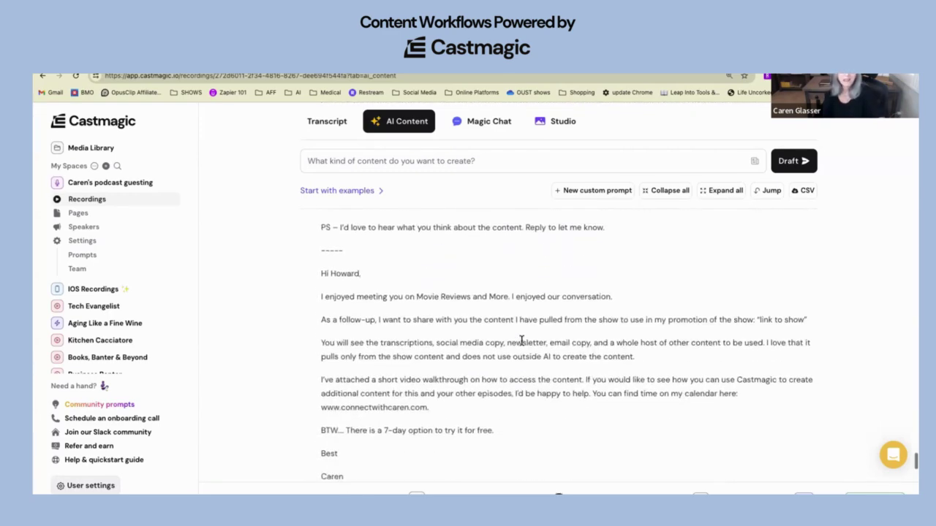
scroll(521, 341, "down", 9)
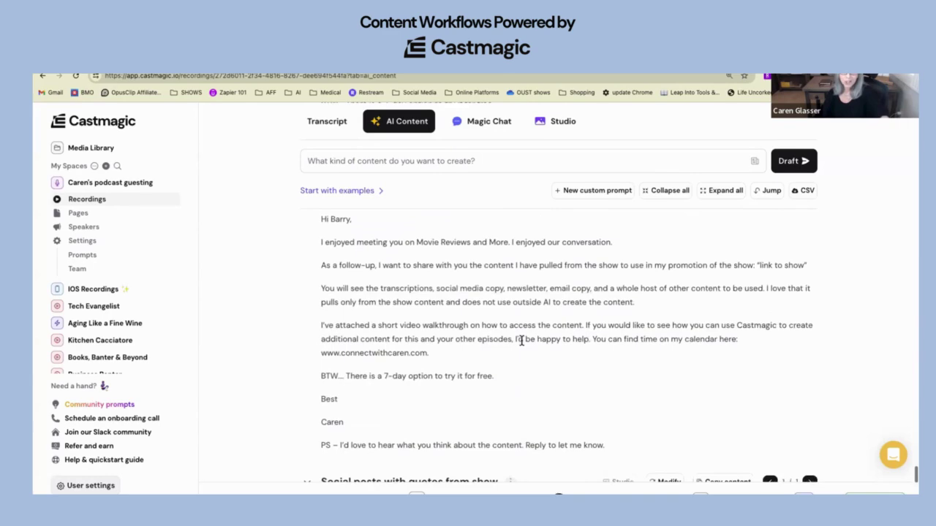
scroll(521, 340, "down", 2)
Step: Go back over the guest emails and compare the Follow up with guest message with the Follow up email to host
scroll(522, 341, "up", 12)
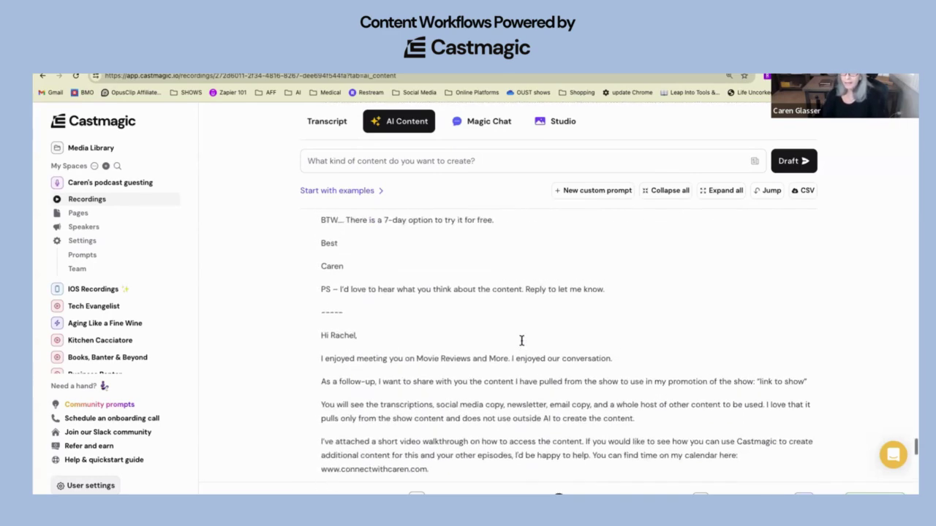
scroll(522, 340, "up", 10)
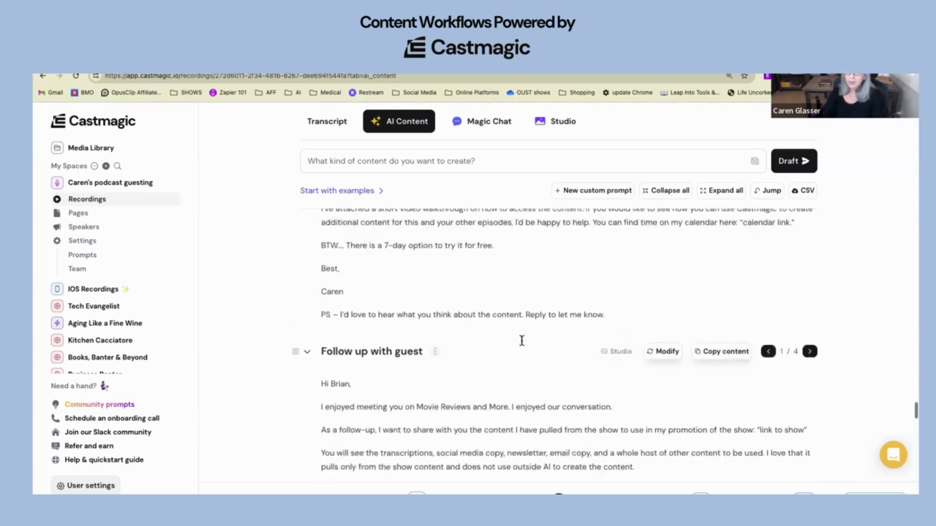
scroll(521, 340, "up", 1)
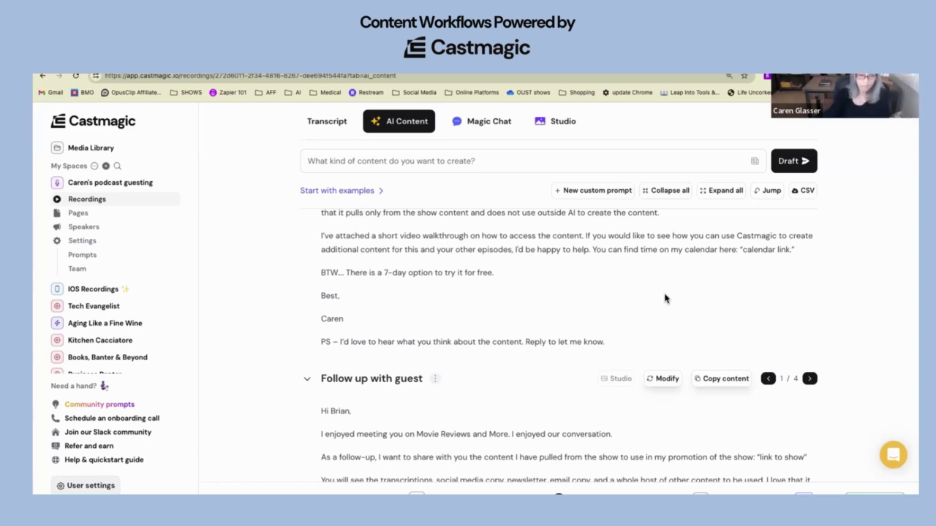
scroll(665, 297, "up", 3)
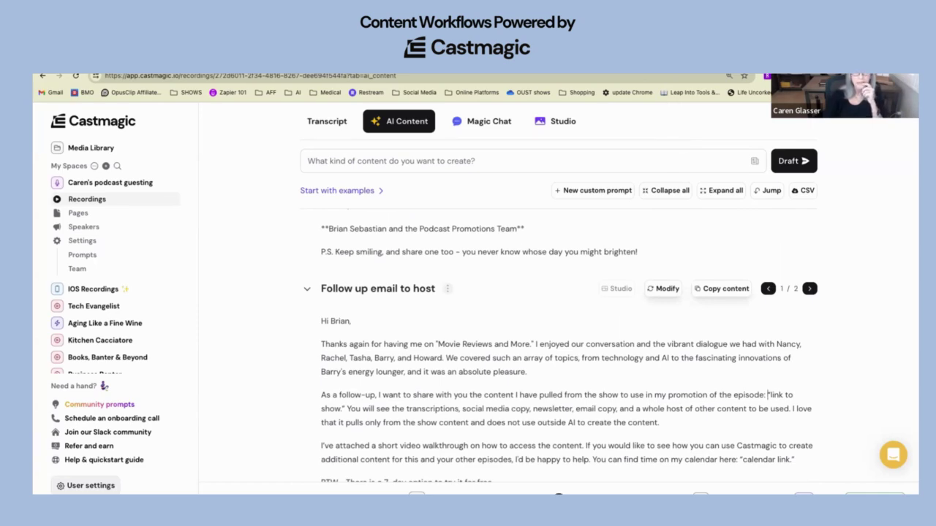
scroll(585, 368, "down", 5)
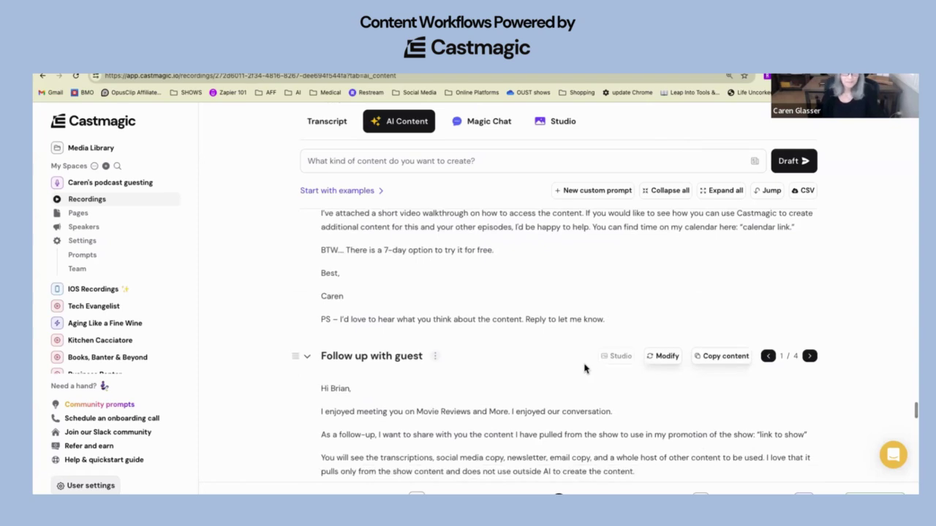
scroll(585, 368, "up", 2)
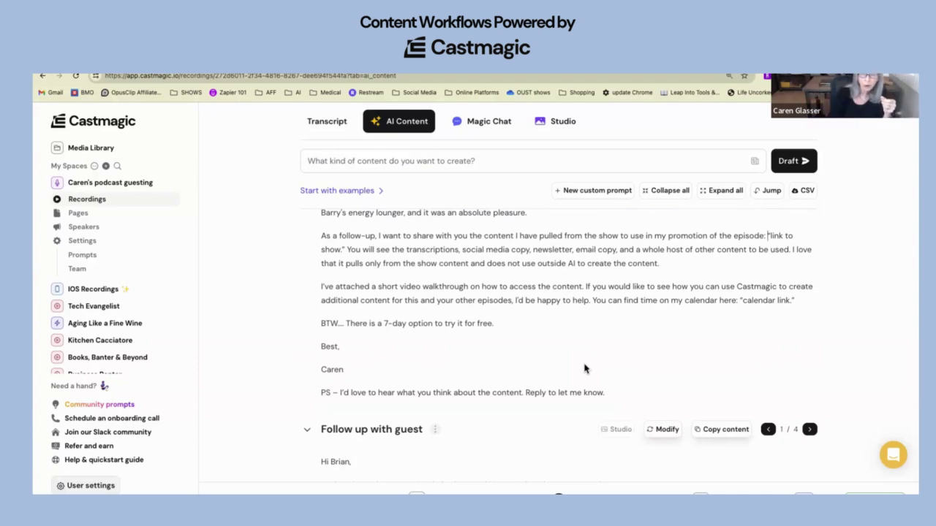
Step: Revisit the Custom Newsletter's later sections, including the fun fact and closing, and the opening of the Follow up email to host
scroll(585, 369, "up", 10)
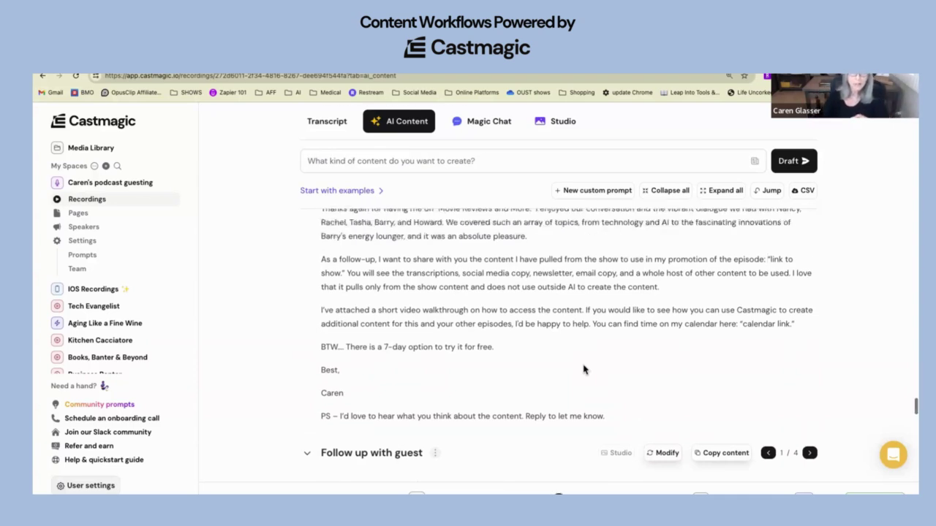
scroll(584, 369, "up", 3)
scroll(584, 369, "down", 5)
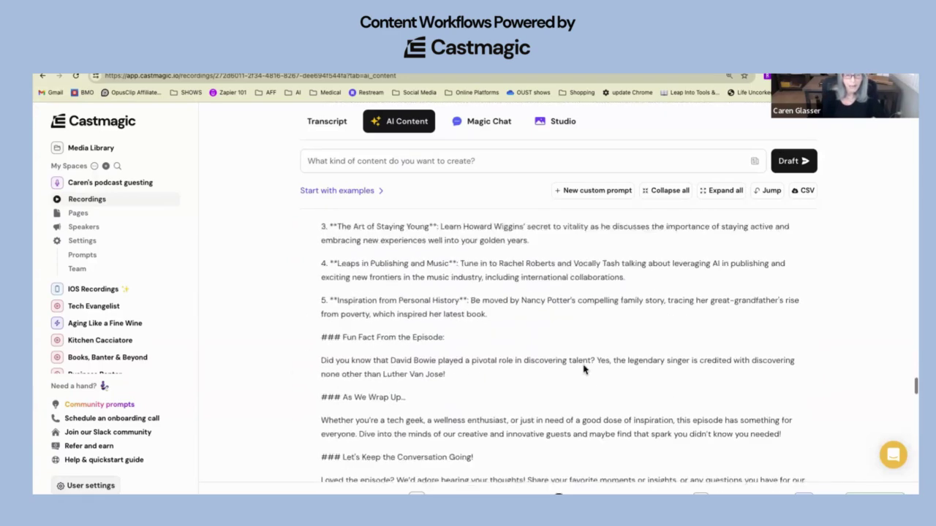
scroll(584, 368, "down", 5)
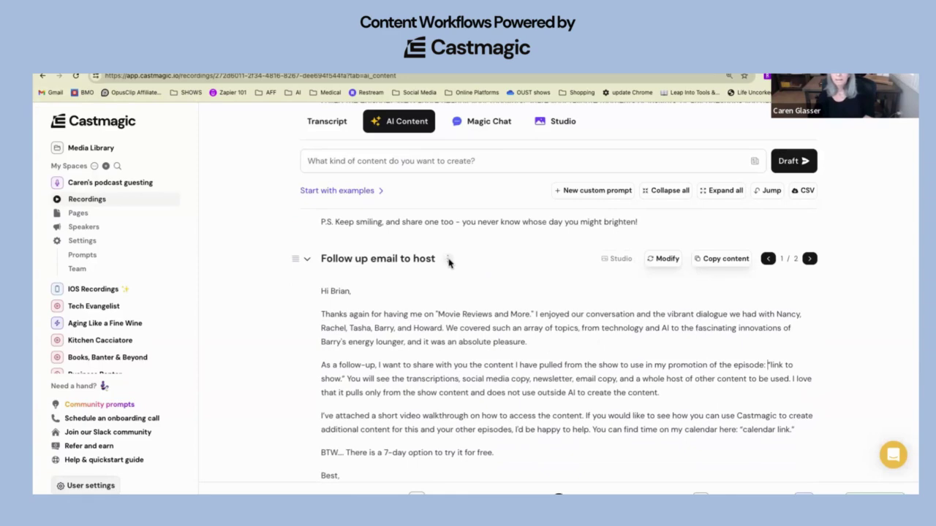
mouse_move(447, 259)
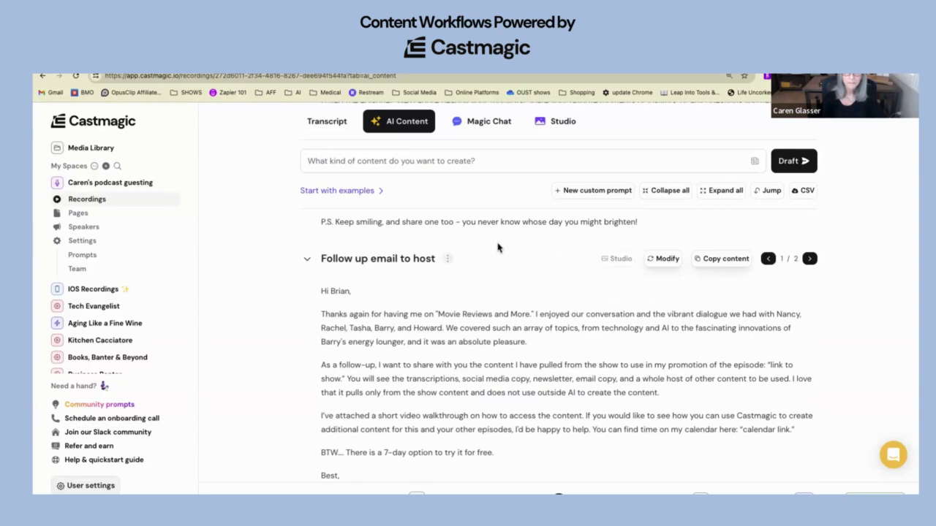
scroll(508, 281, "up", 3)
scroll(508, 278, "up", 2)
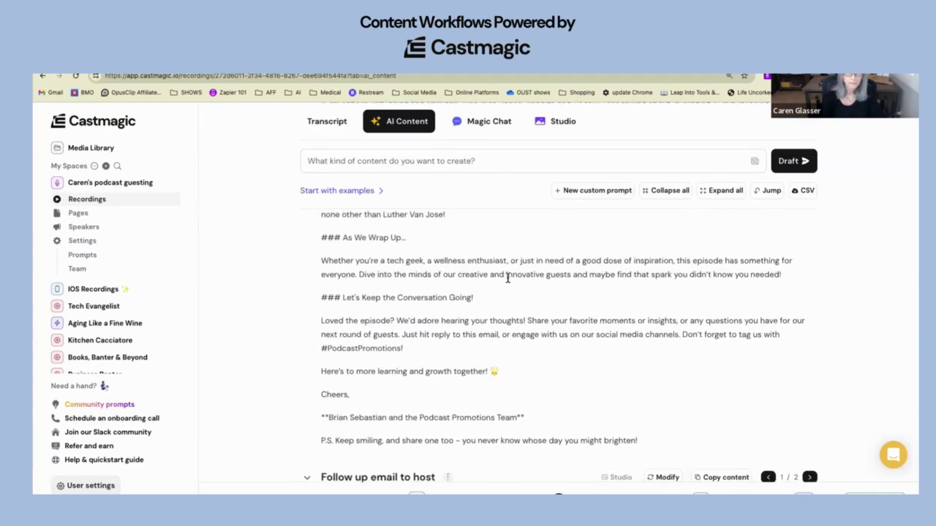
scroll(507, 278, "up", 3)
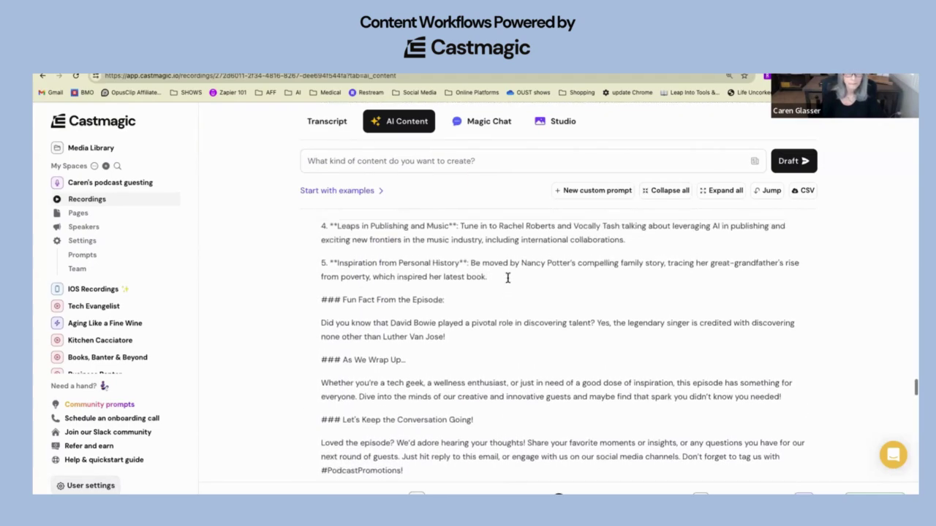
Step: Return to the heading of the Custom Newsletter and check which options its prompt offers
scroll(507, 278, "up", 8)
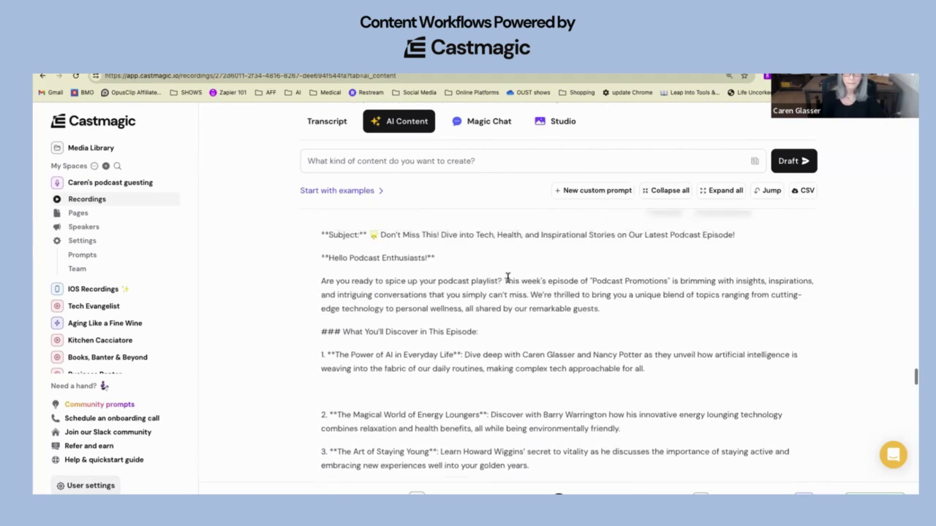
scroll(508, 278, "up", 1)
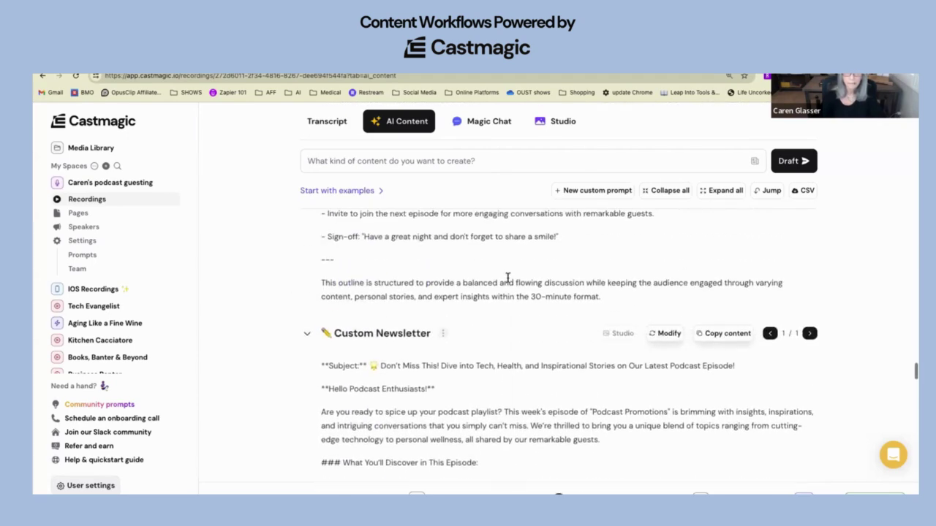
left_click(443, 334)
left_click(500, 313)
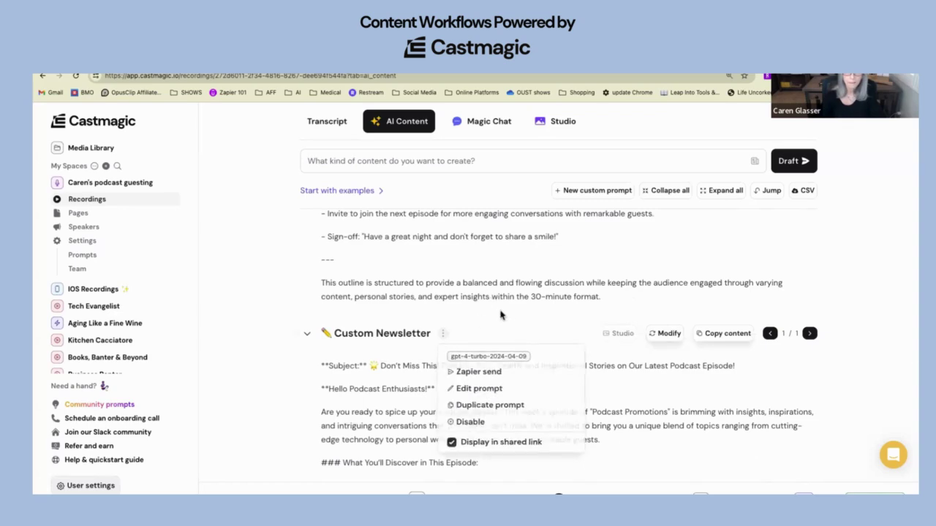
Step: Go back to the Show outlines section and check the options available for its custom prompt
scroll(500, 311, "up", 2)
scroll(500, 310, "up", 10)
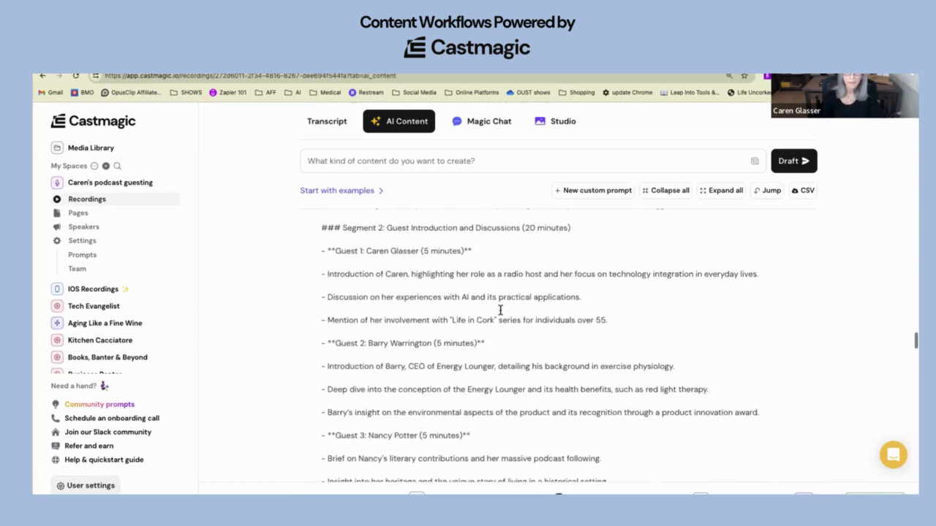
scroll(500, 310, "up", 5)
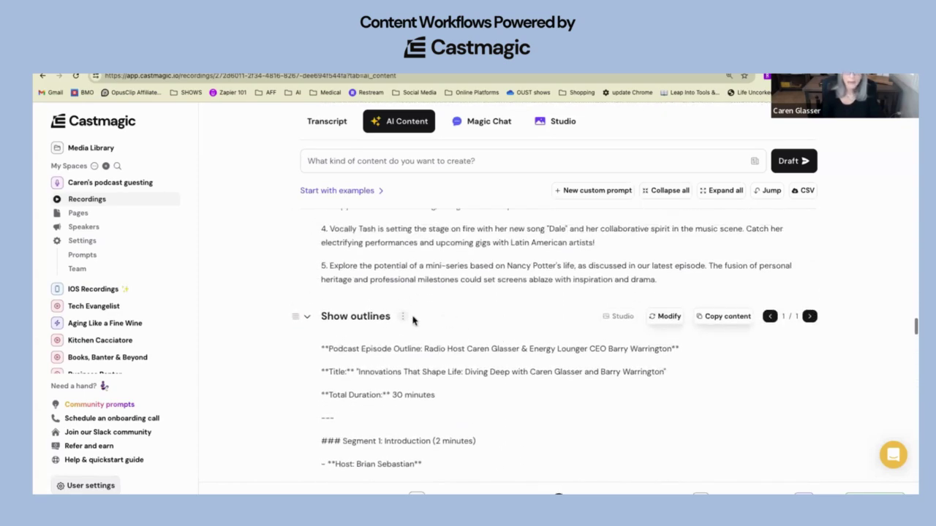
left_click(402, 317)
left_click(415, 310)
Step: Check which options the Threads by Instagram preset prompt offers
scroll(418, 309, "up", 5)
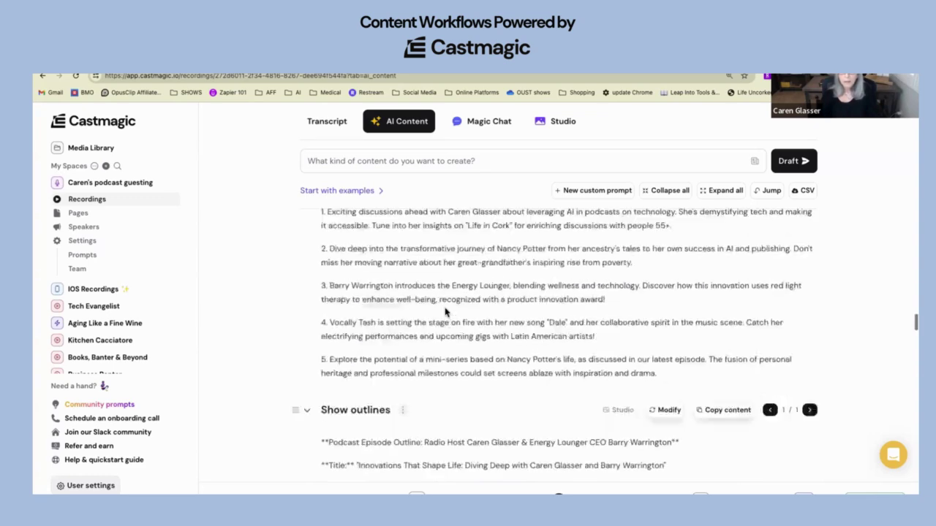
scroll(468, 321, "down", 4)
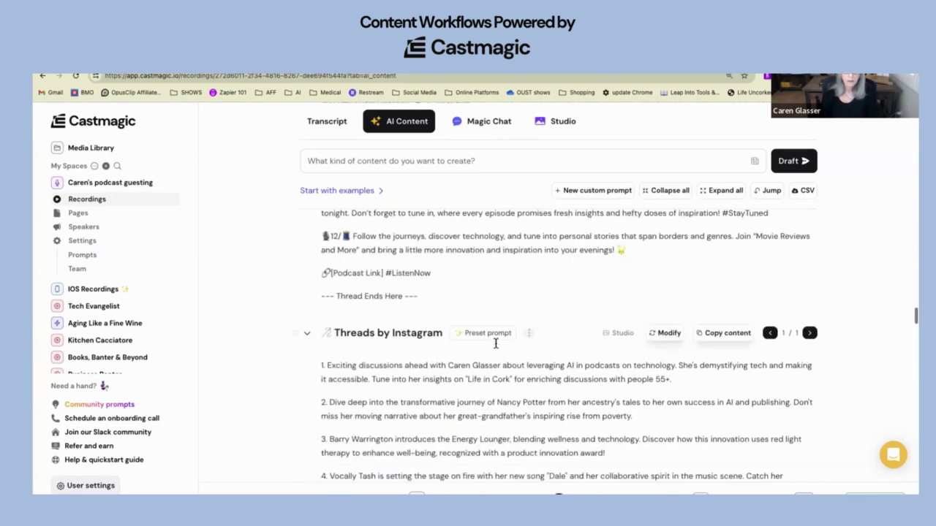
left_click(529, 333)
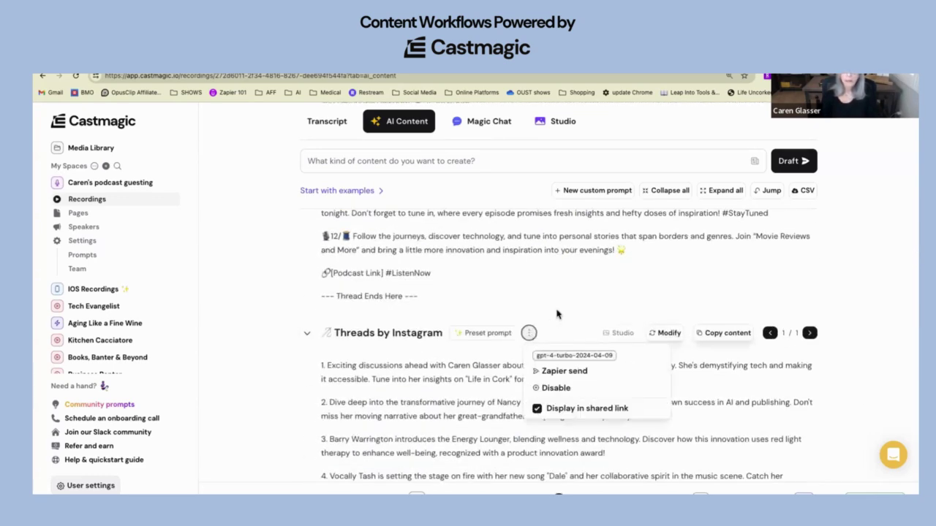
left_click(539, 330)
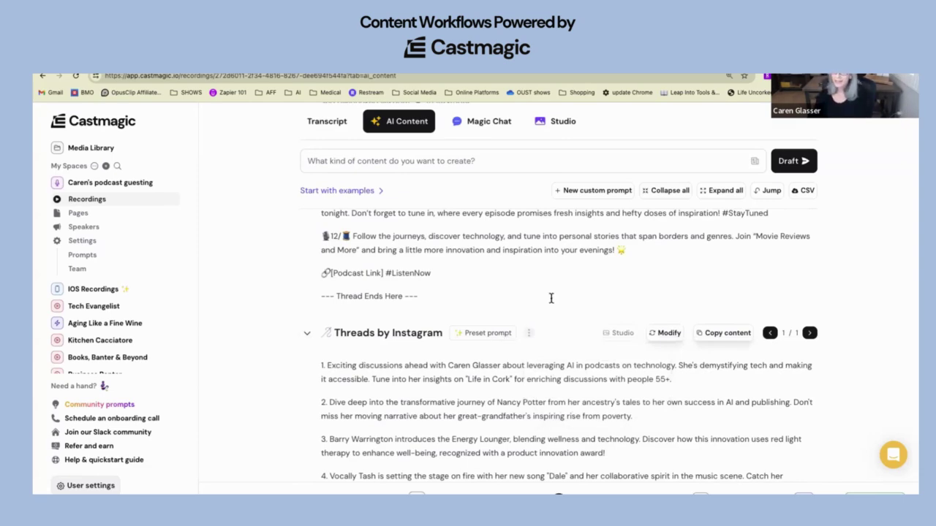
Step: Compare the Show outlines heading with the Threads by Instagram preset and look over the Tweet thread from its end to its heading
scroll(551, 298, "down", 5)
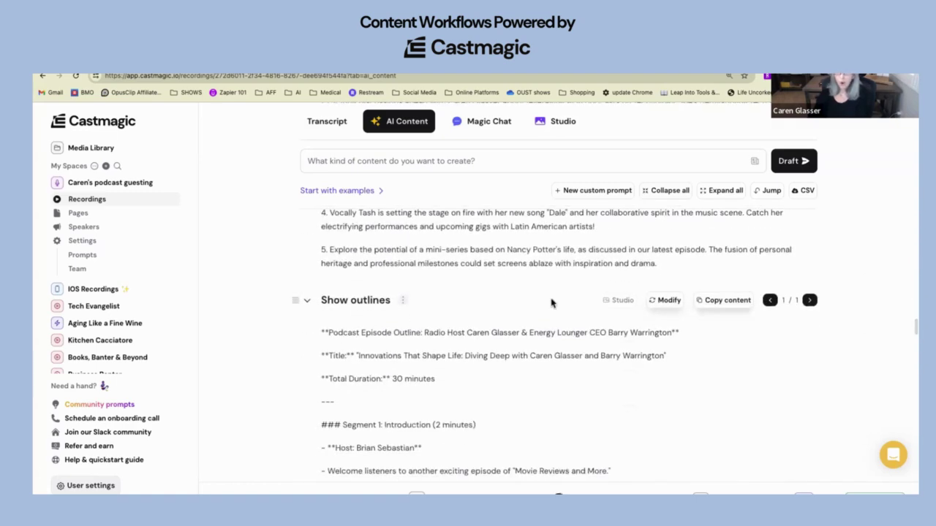
scroll(551, 303, "down", 3)
scroll(552, 298, "up", 2)
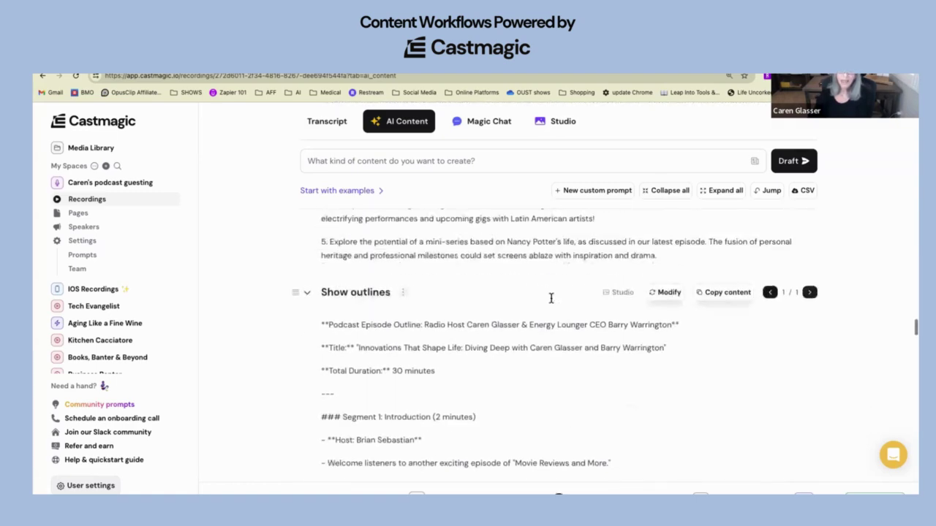
scroll(552, 298, "up", 4)
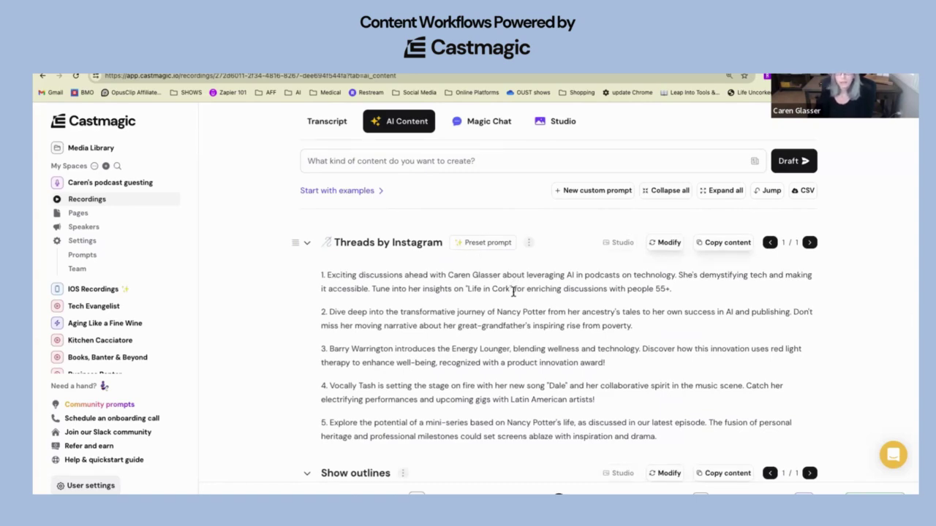
scroll(539, 305, "down", 2)
scroll(538, 304, "up", 5)
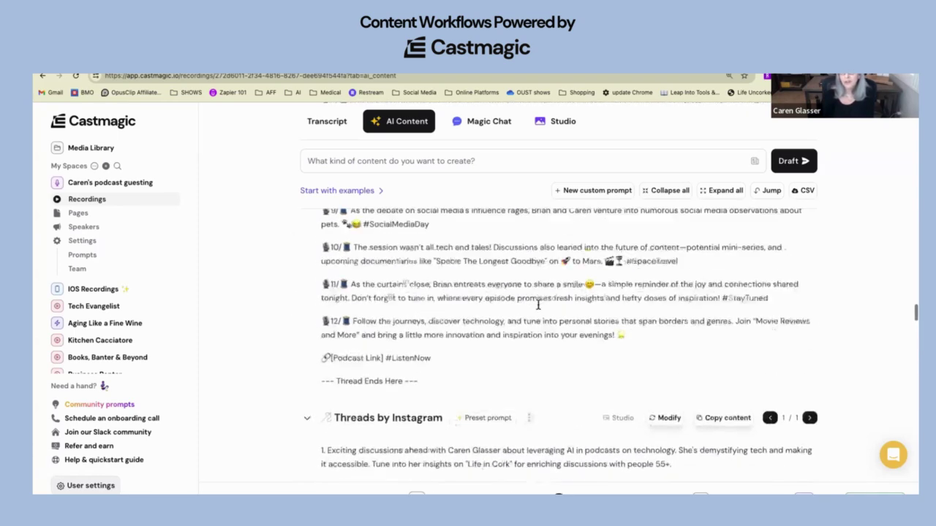
scroll(538, 305, "up", 10)
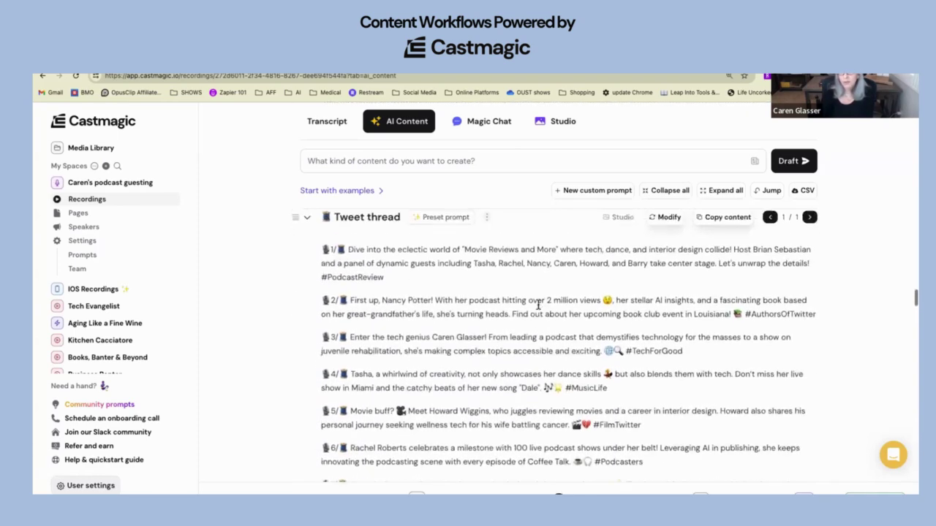
scroll(538, 305, "up", 3)
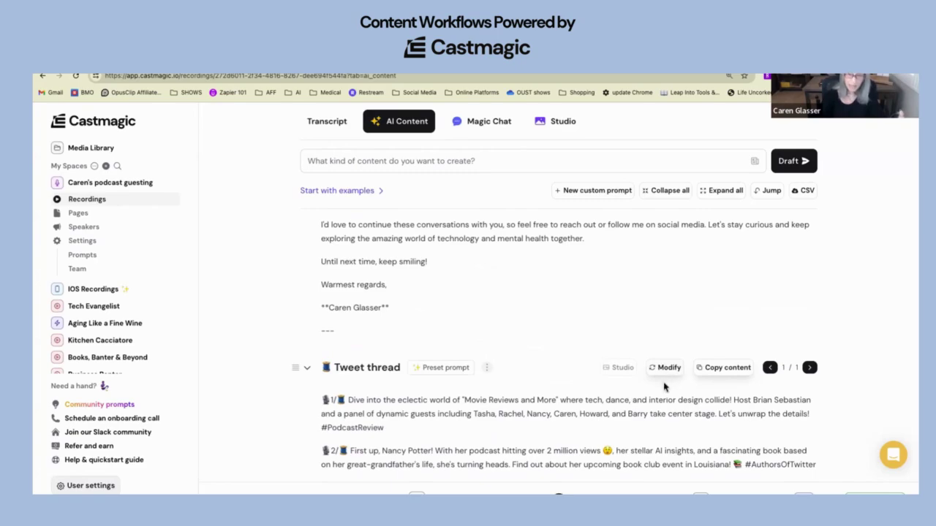
Step: Modify the last version of the Speaker bios with the "Make it more casual" option
scroll(588, 409, "up", 2)
scroll(588, 409, "up", 10)
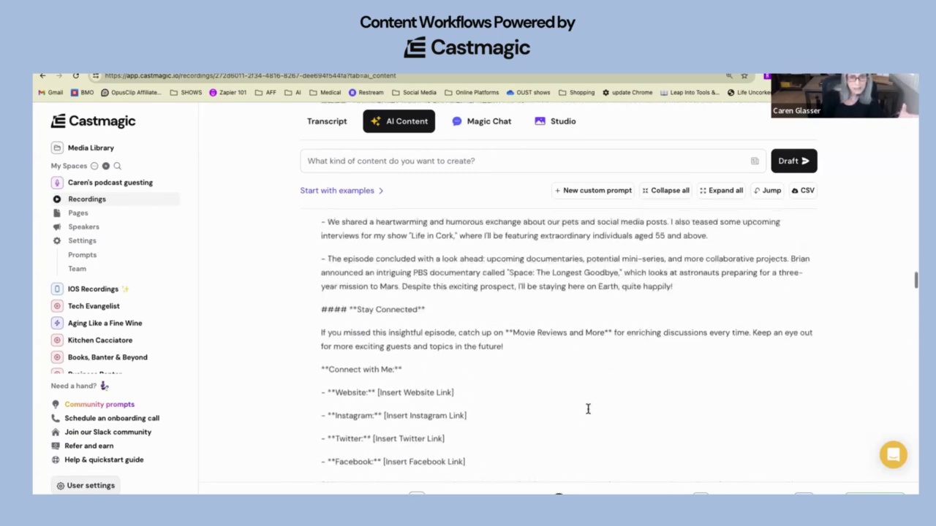
scroll(588, 413, "up", 15)
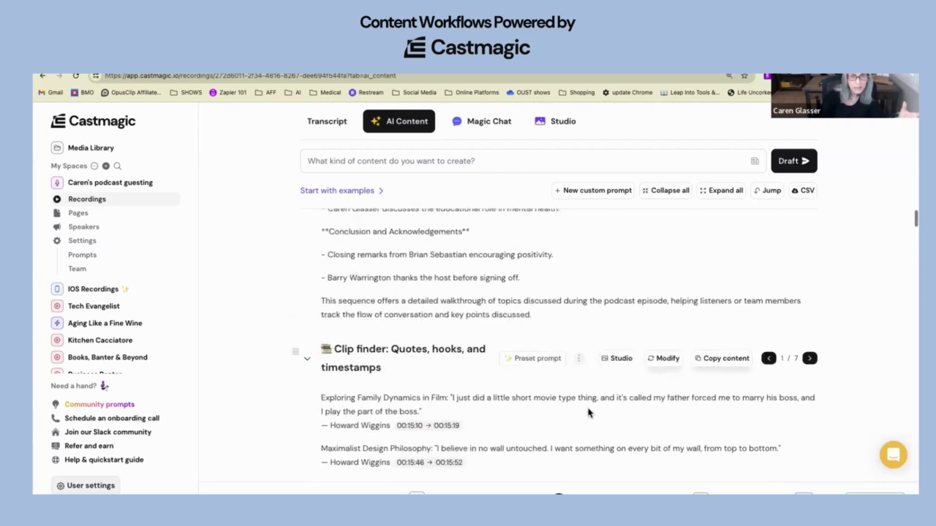
scroll(588, 412, "up", 15)
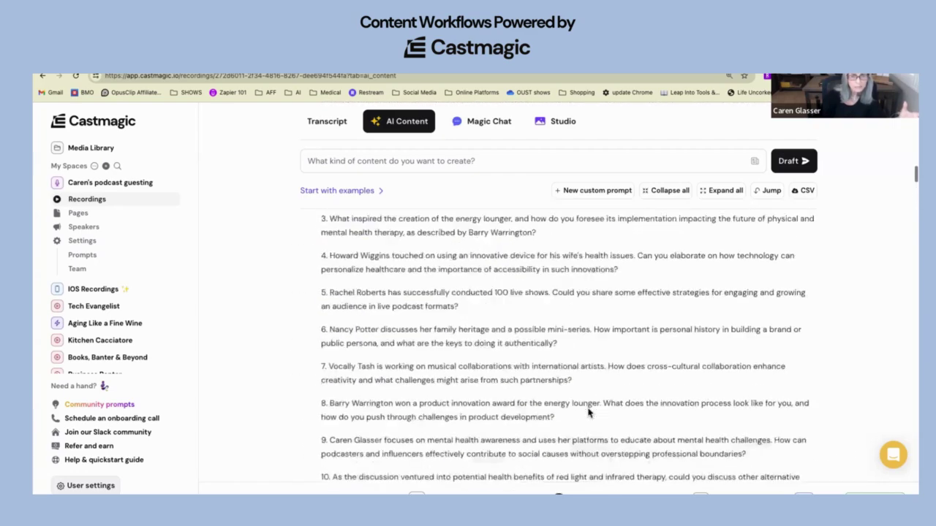
scroll(588, 409, "up", 5)
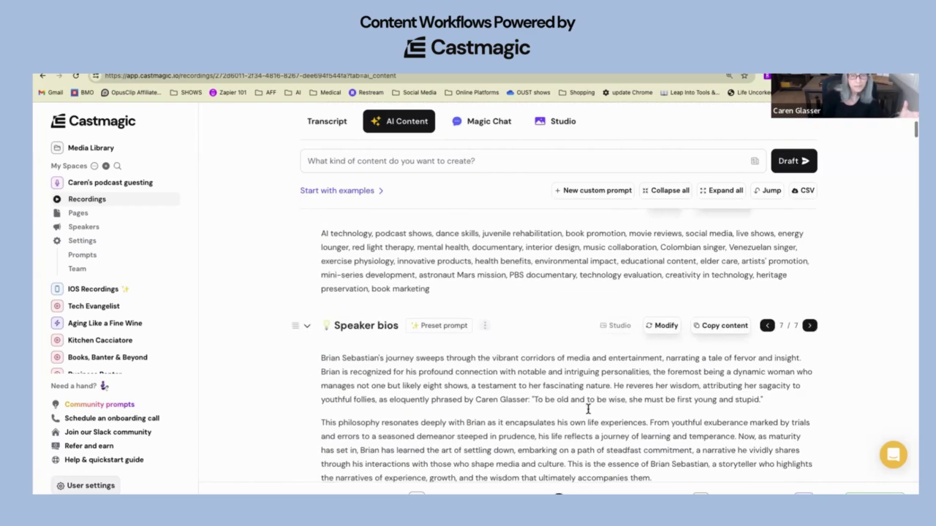
scroll(588, 410, "up", 4)
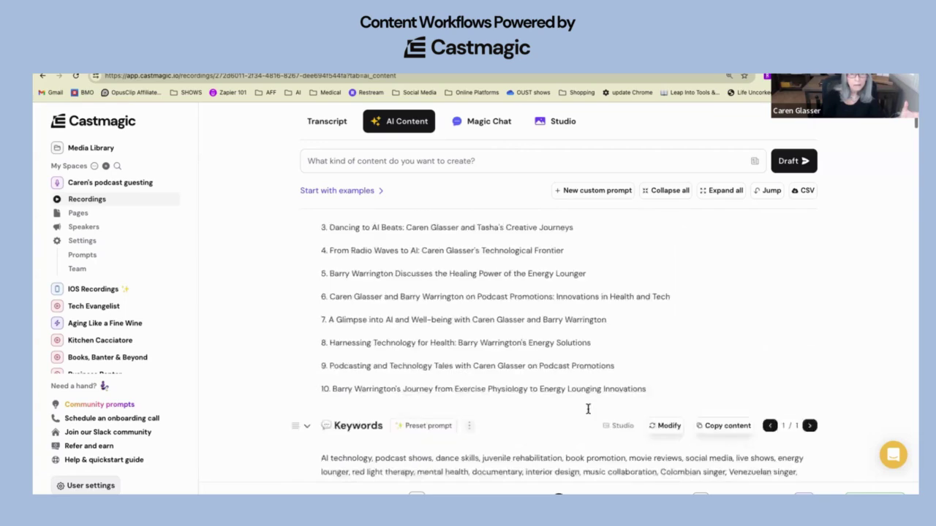
scroll(588, 410, "down", 6)
scroll(588, 410, "down", 3)
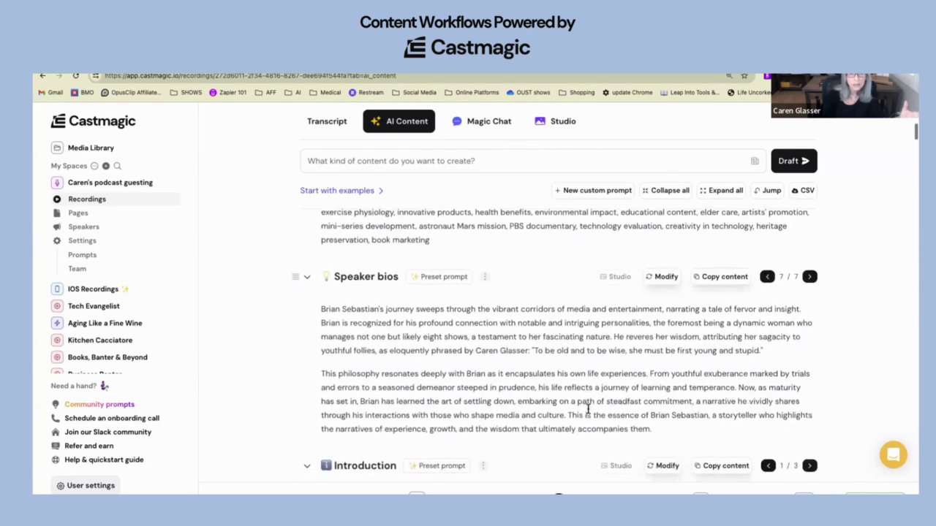
scroll(588, 409, "up", 1)
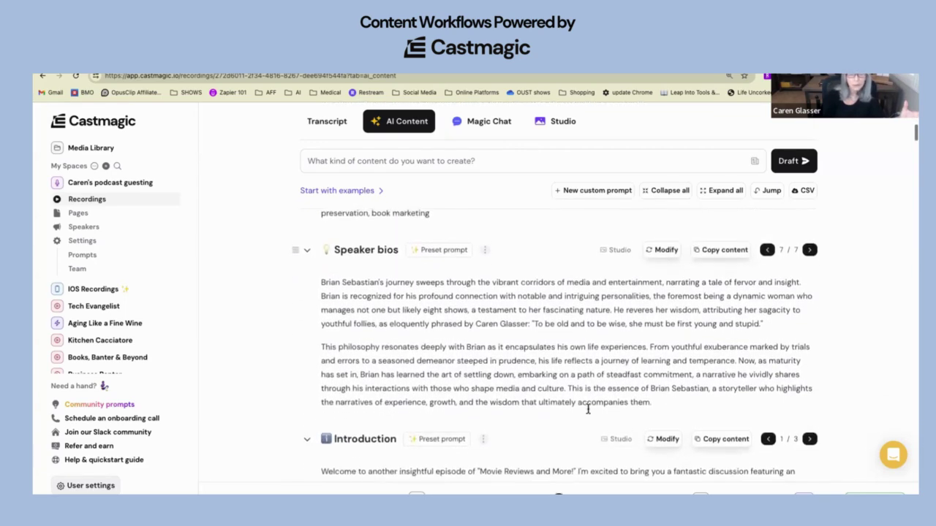
left_click(664, 256)
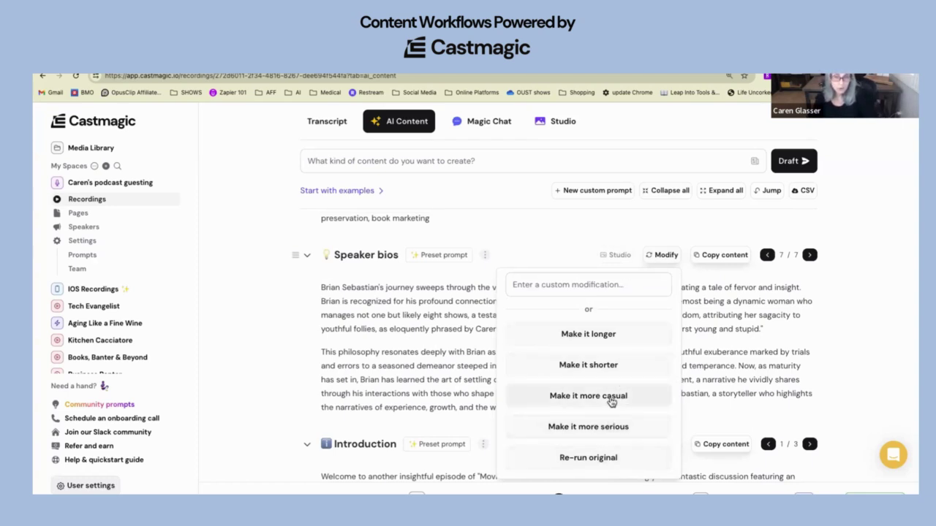
left_click(611, 402)
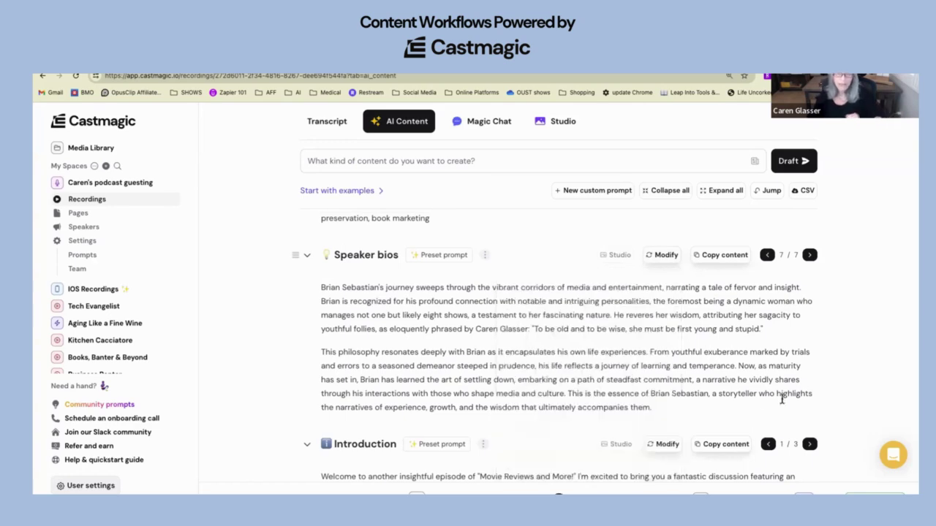
Step: Compare versions 7 and 8 of the Speaker bios, ending on version 7
scroll(804, 399, "up", 2)
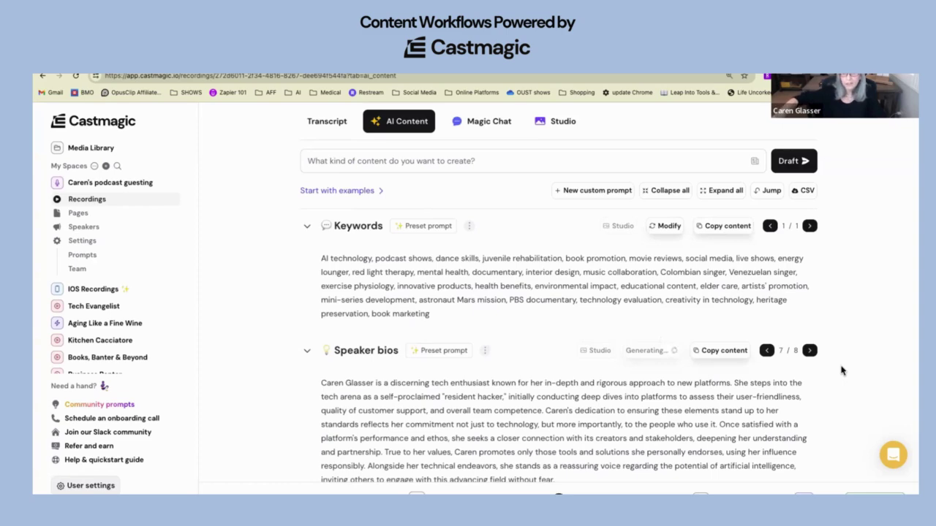
scroll(841, 370, "down", 2)
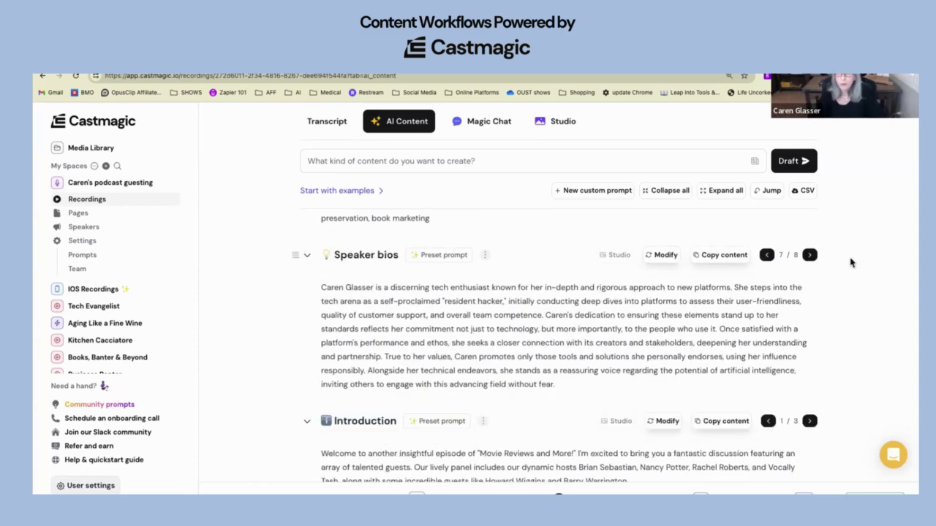
left_click(810, 255)
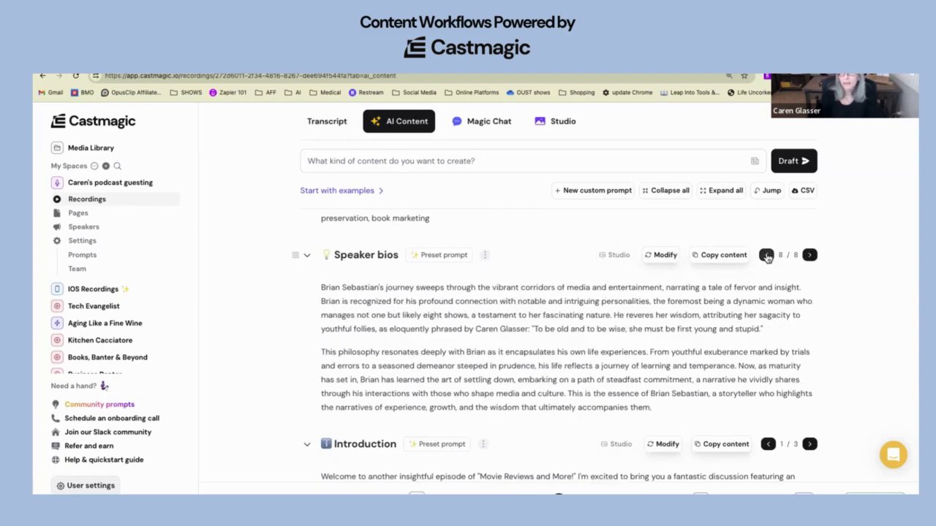
left_click(767, 256)
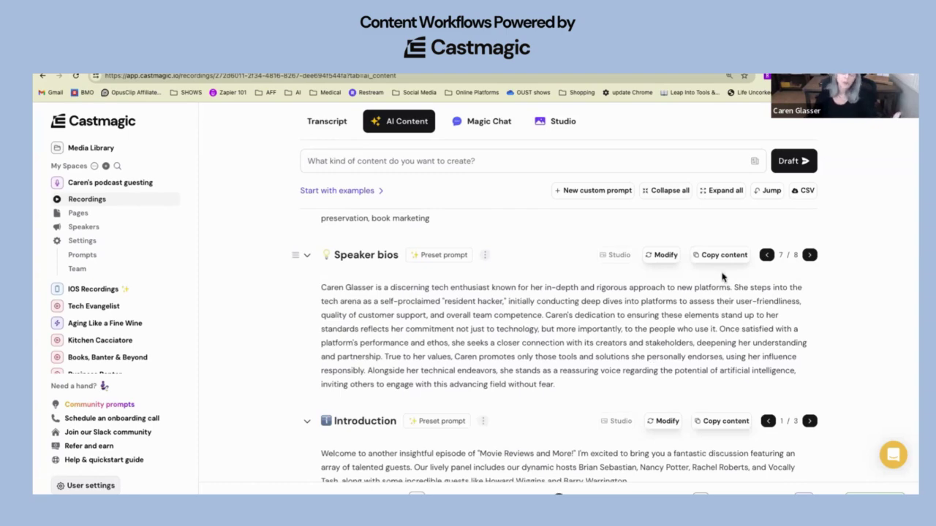
Step: Skim the recurring AI content from Titles through the timestamped overview, key topics and Clip finder to the Newsletter
scroll(684, 308, "down", 5)
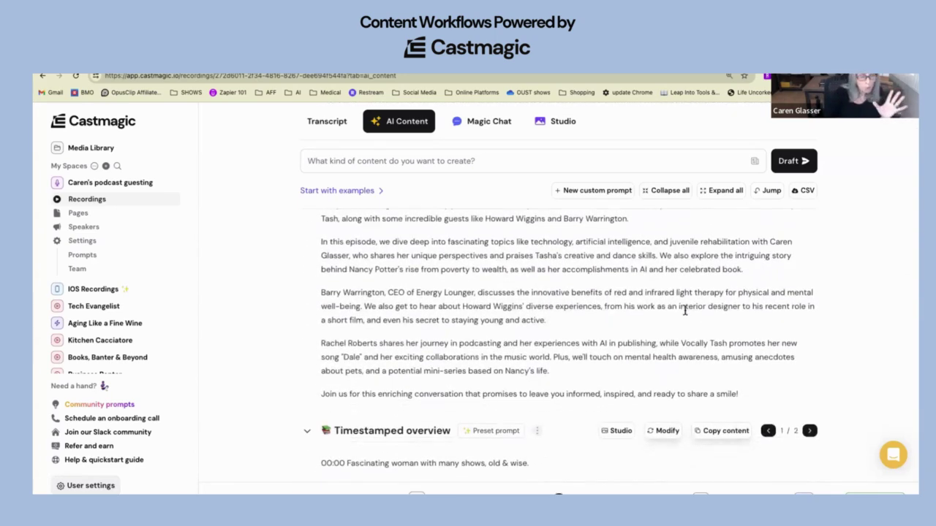
scroll(684, 310, "up", 10)
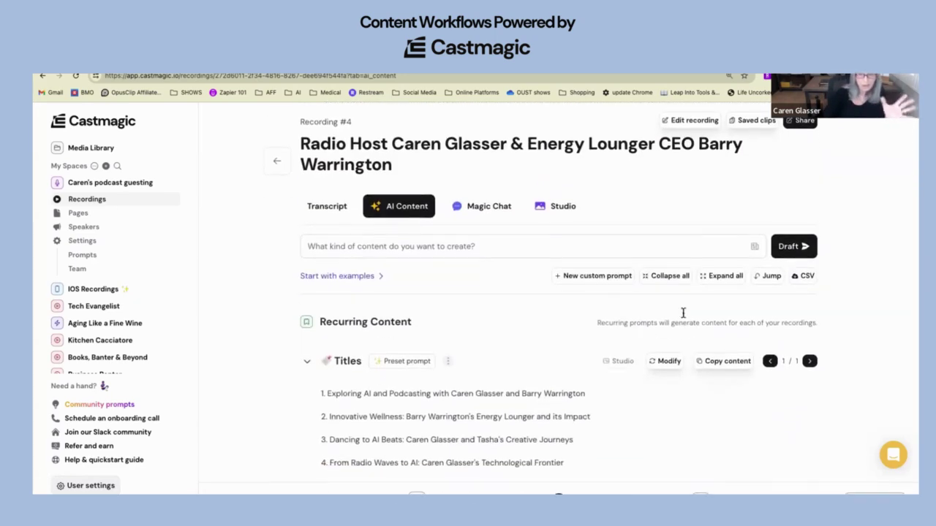
scroll(535, 379, "down", 5)
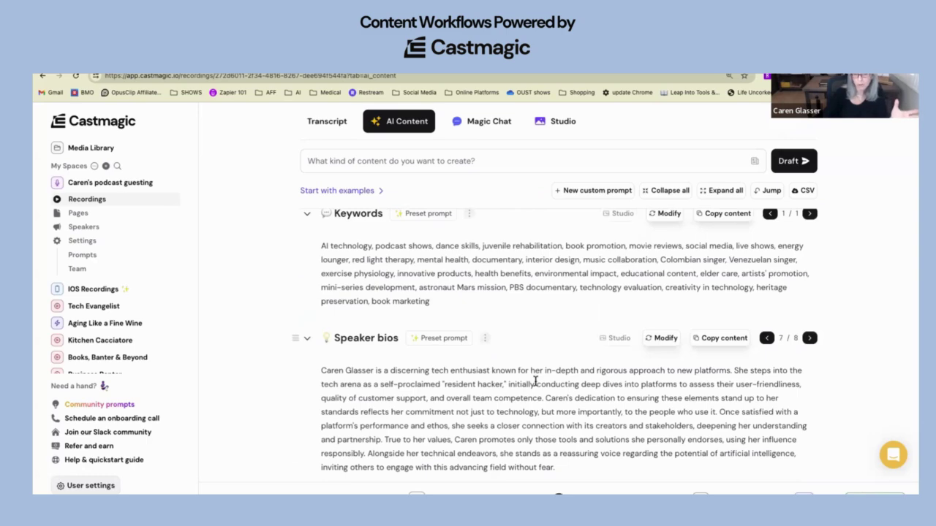
scroll(535, 381, "down", 10)
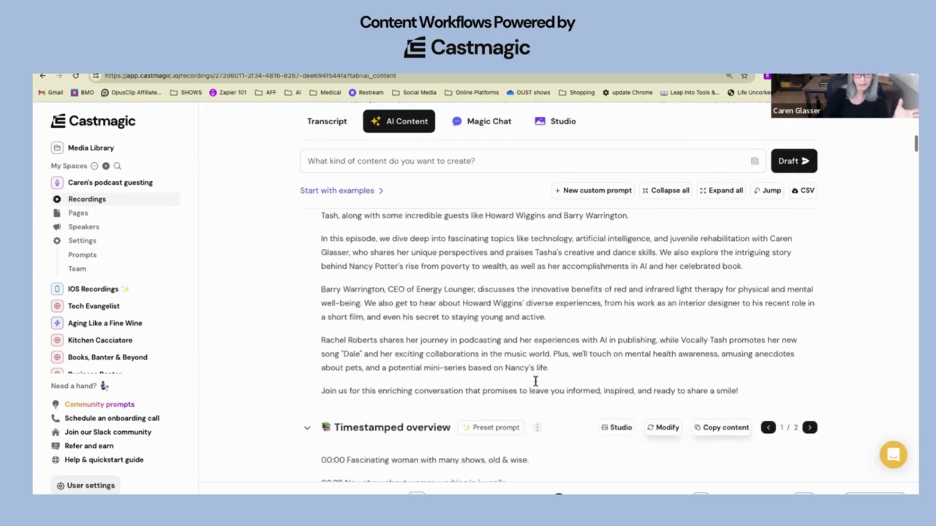
scroll(535, 381, "down", 10)
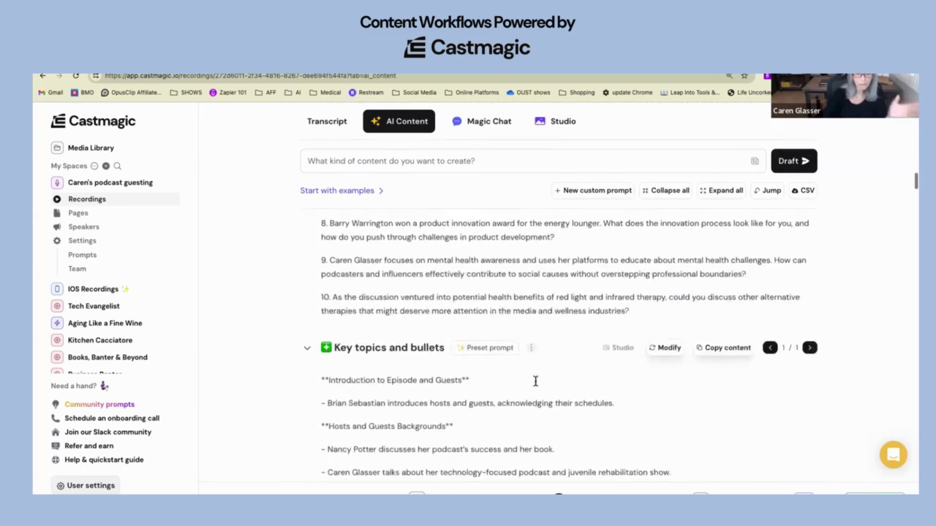
scroll(536, 381, "down", 10)
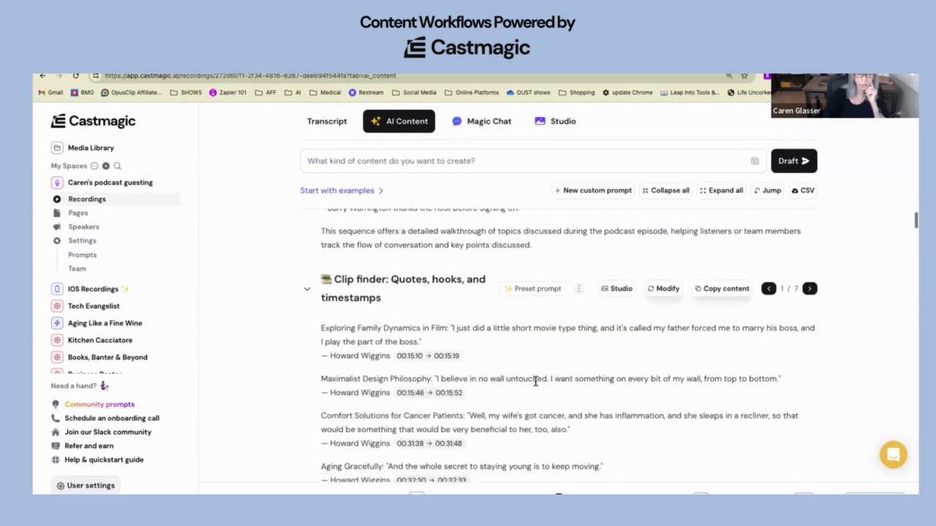
scroll(536, 381, "down", 10)
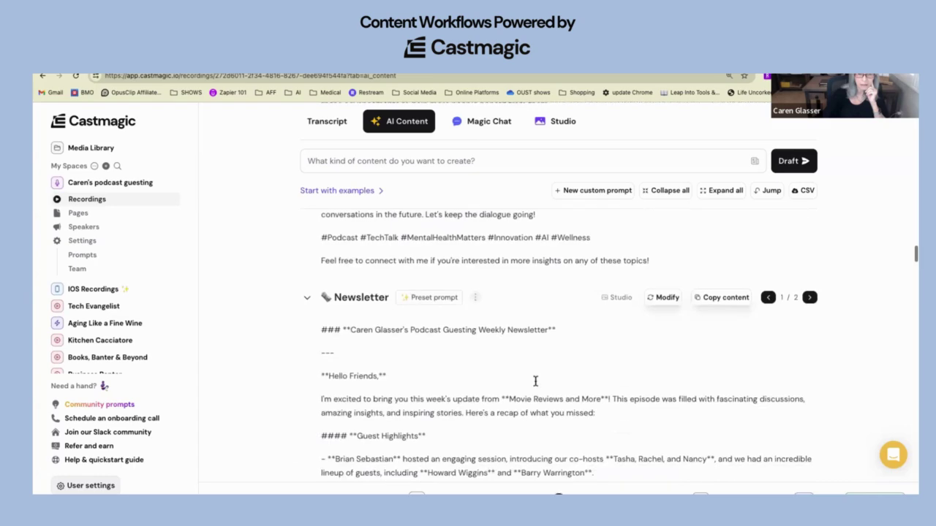
Step: Skim the AI content from the Newsletter through the Tweet thread, show outline and guest follow-up emails to the Social posts with quotes from show
scroll(535, 381, "down", 10)
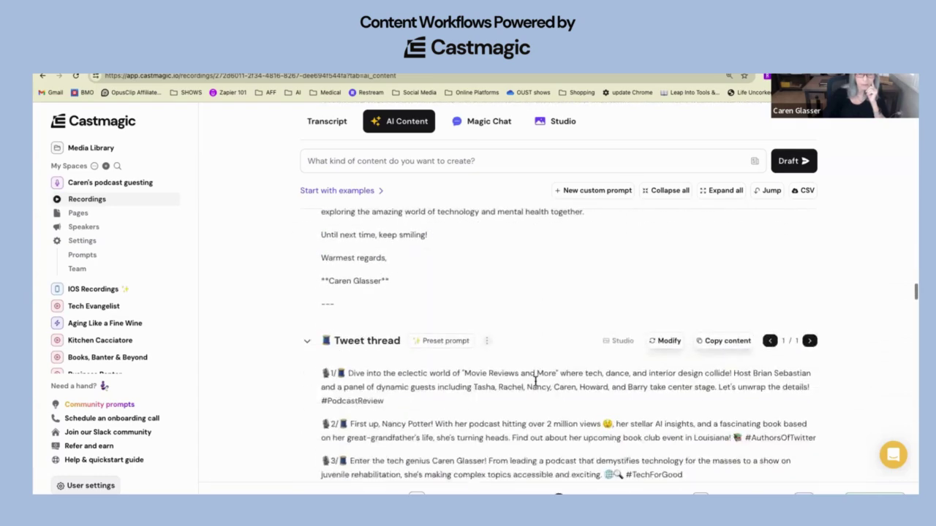
scroll(535, 381, "down", 10)
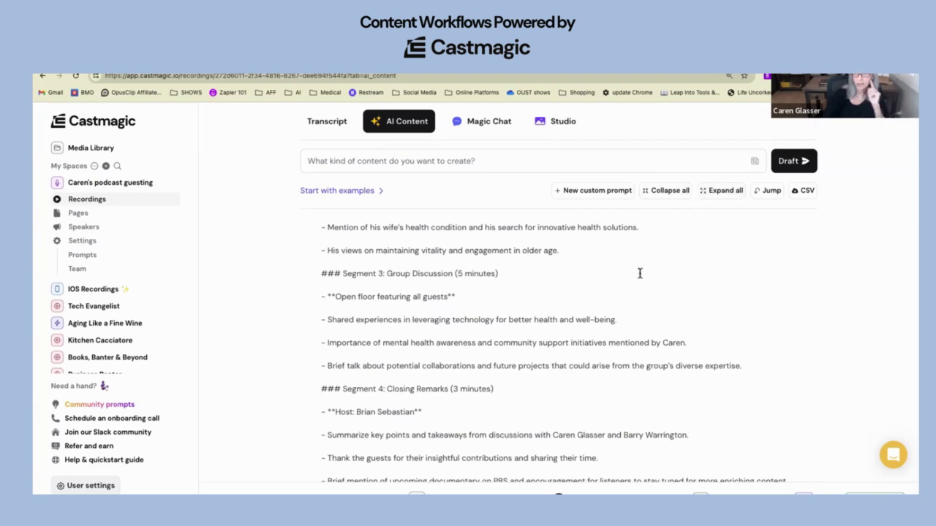
scroll(639, 272, "down", 10)
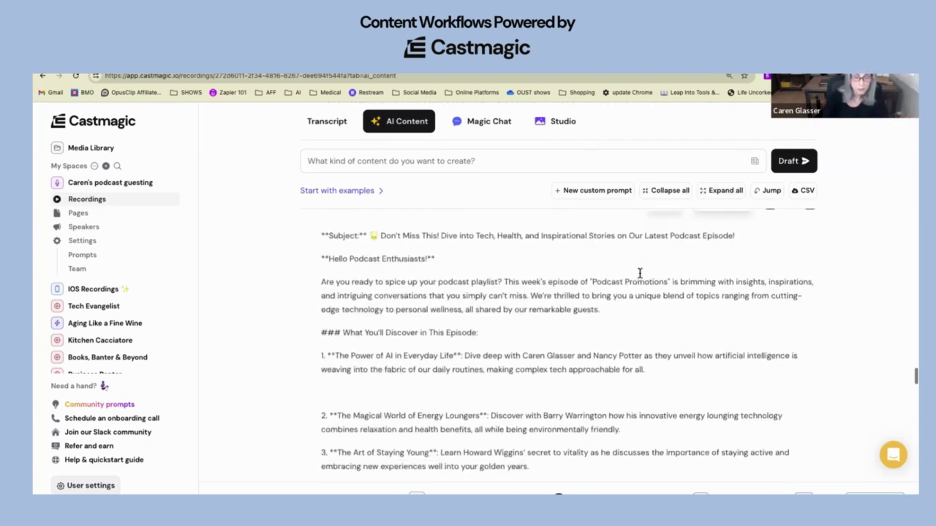
scroll(640, 273, "down", 12)
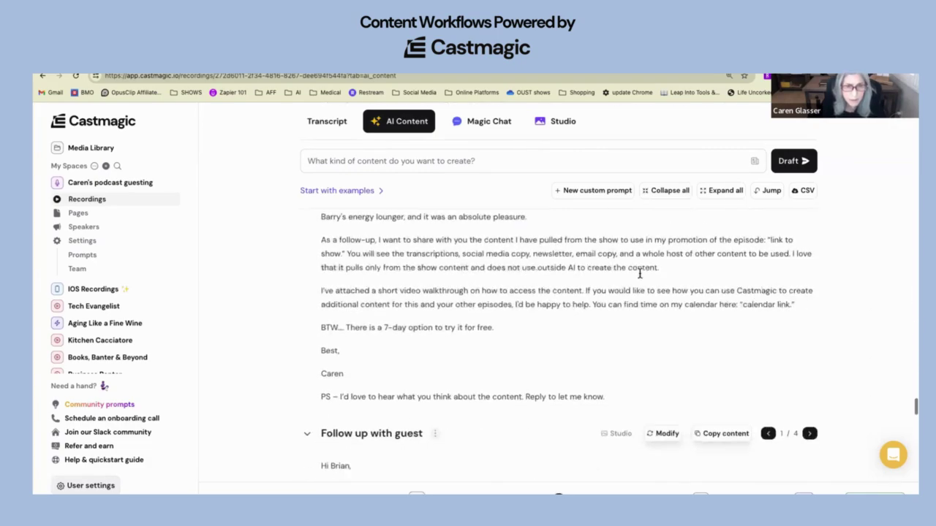
scroll(639, 273, "down", 12)
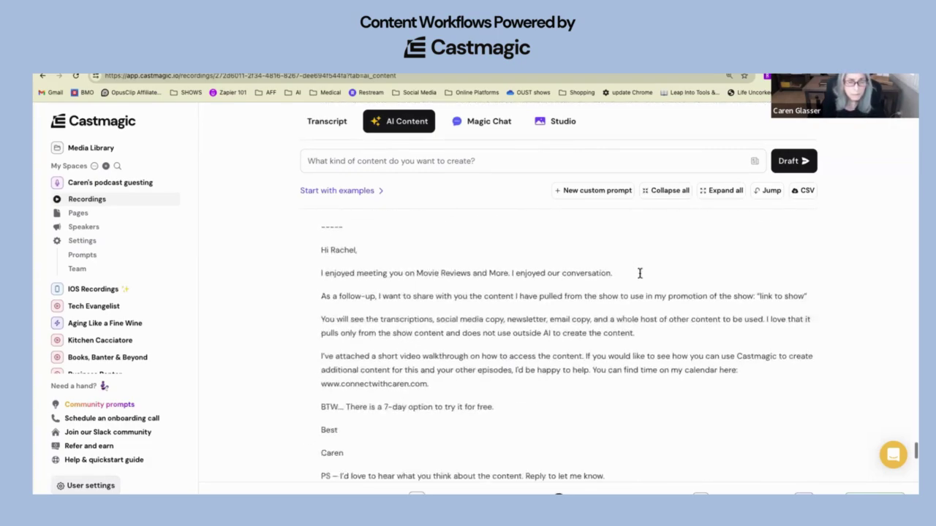
scroll(640, 273, "down", 12)
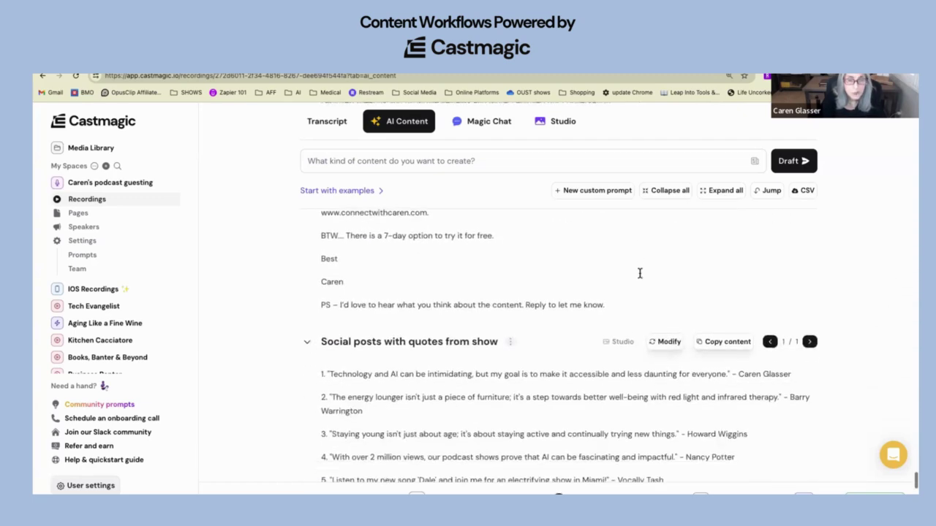
scroll(640, 273, "down", 3)
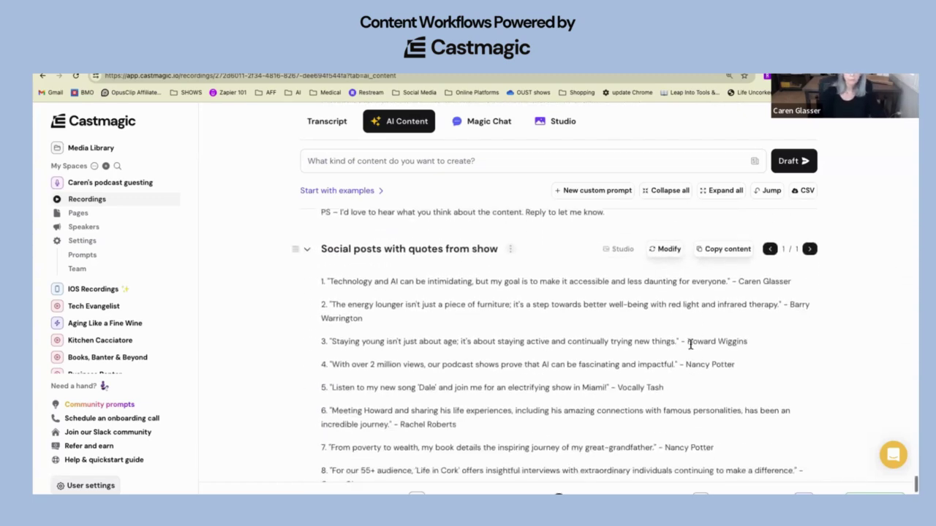
scroll(689, 344, "down", 1)
scroll(692, 343, "down", 1)
scroll(694, 341, "up", 1)
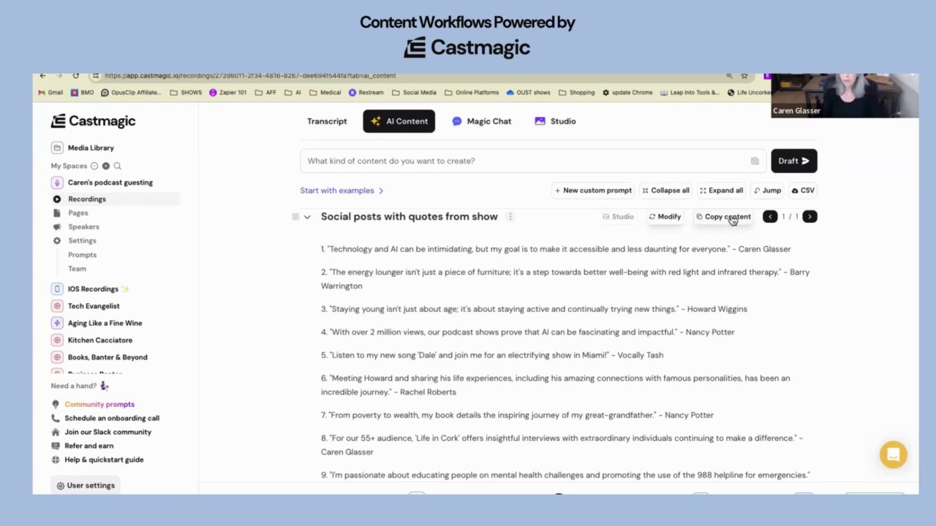
Step: Copy the content of Social posts with quotes from show and paste it into a blank workbook in Microsoft Excel
scroll(728, 264, "up", 1)
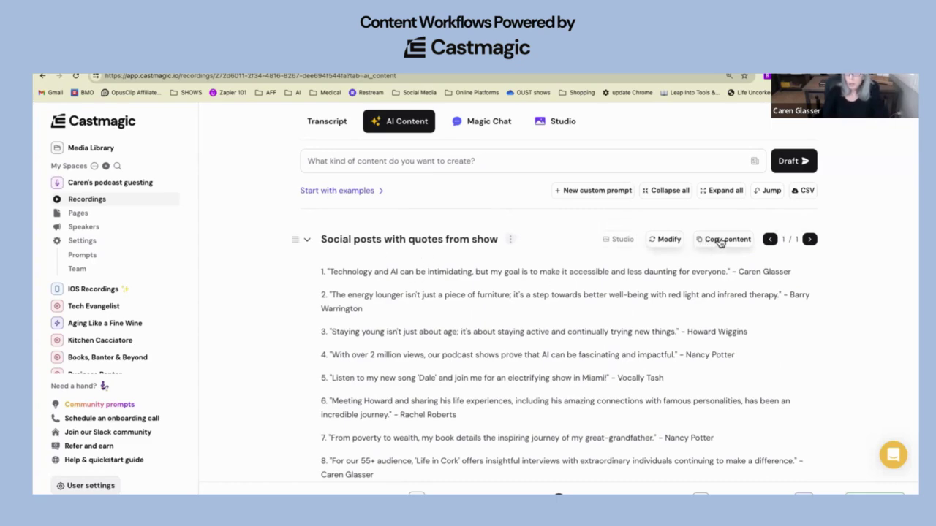
left_click(720, 241)
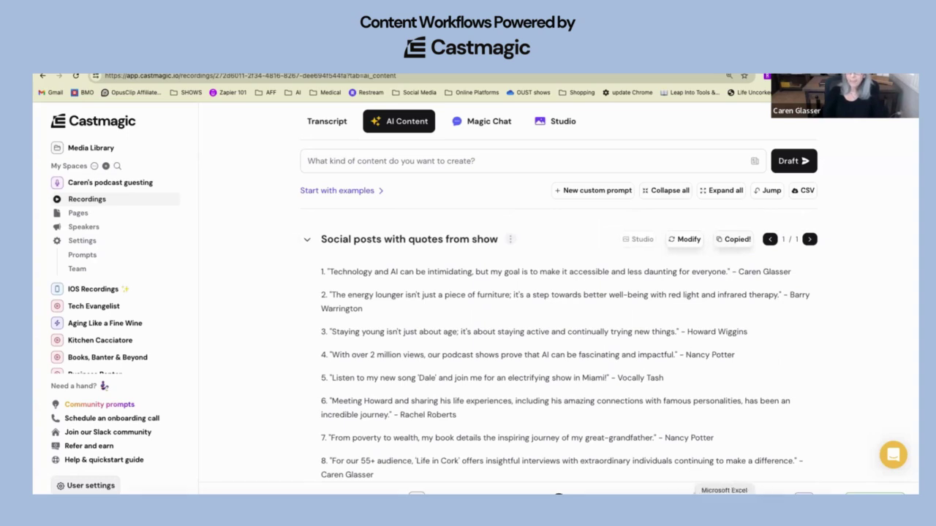
left_click(724, 494)
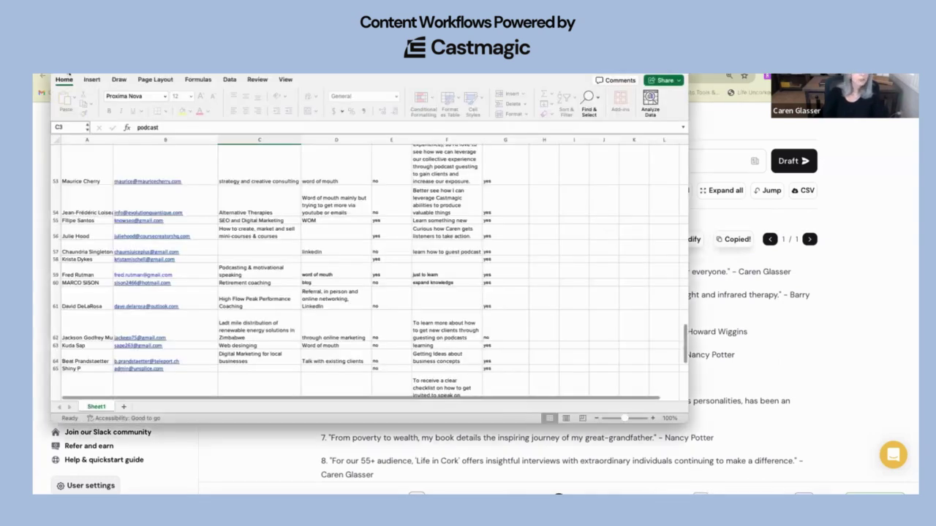
key("alt+Tab")
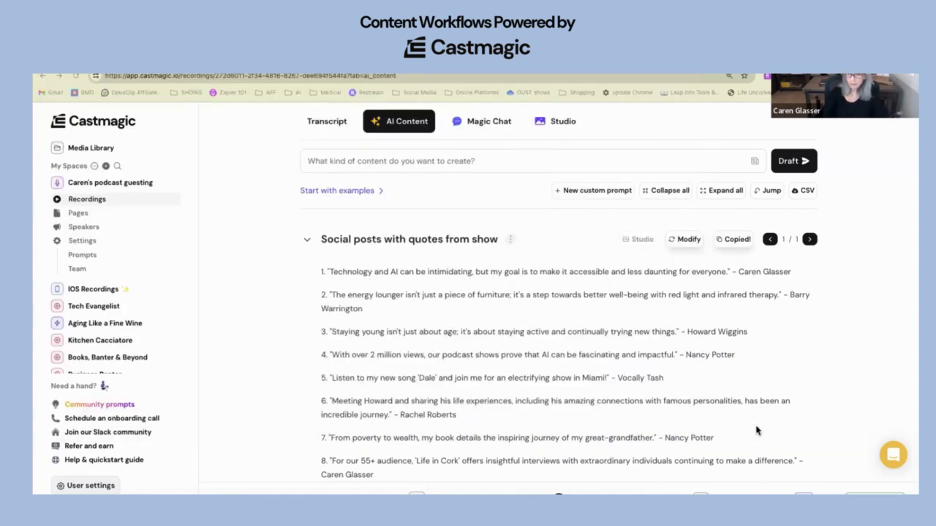
left_click(724, 494)
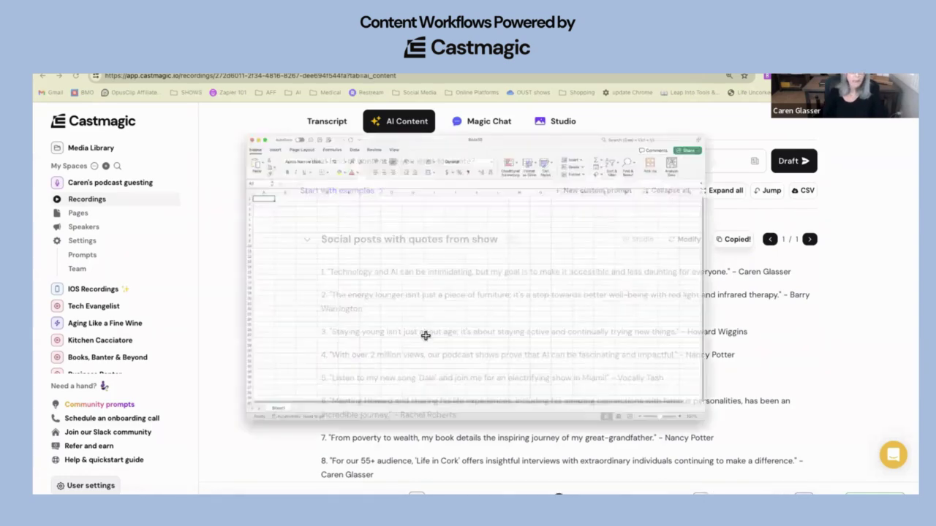
key("super+v")
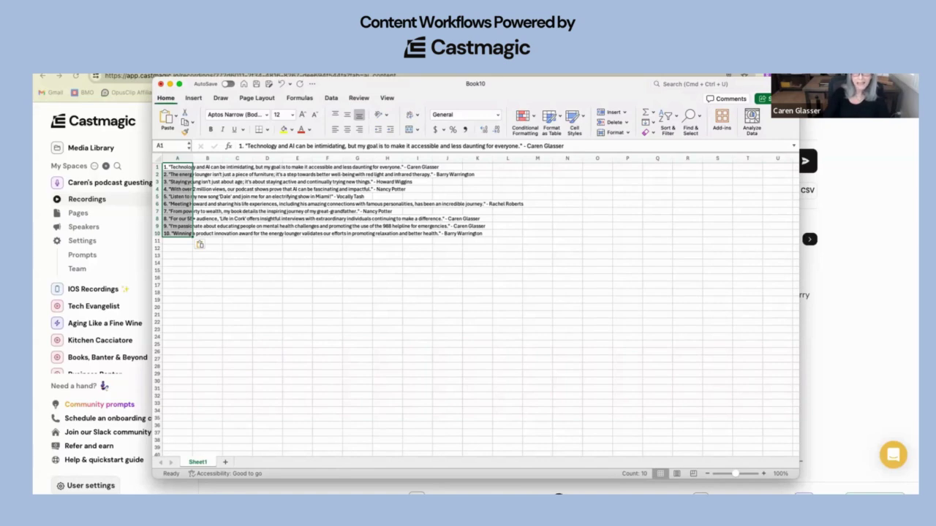
Step: Save the workbook of quotes to the Desktop as Social in CSV UTF-8 (Comma delimited) format and close it
left_click(89, 72)
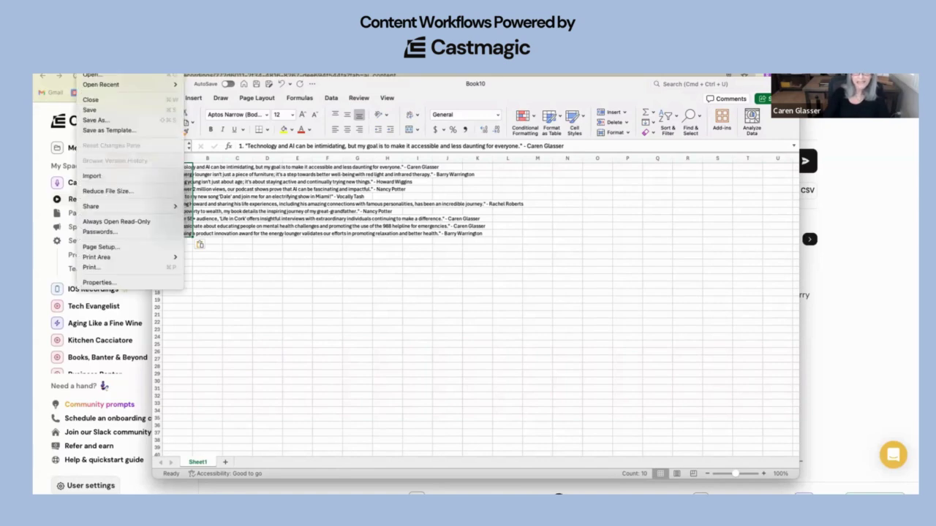
left_click(94, 120)
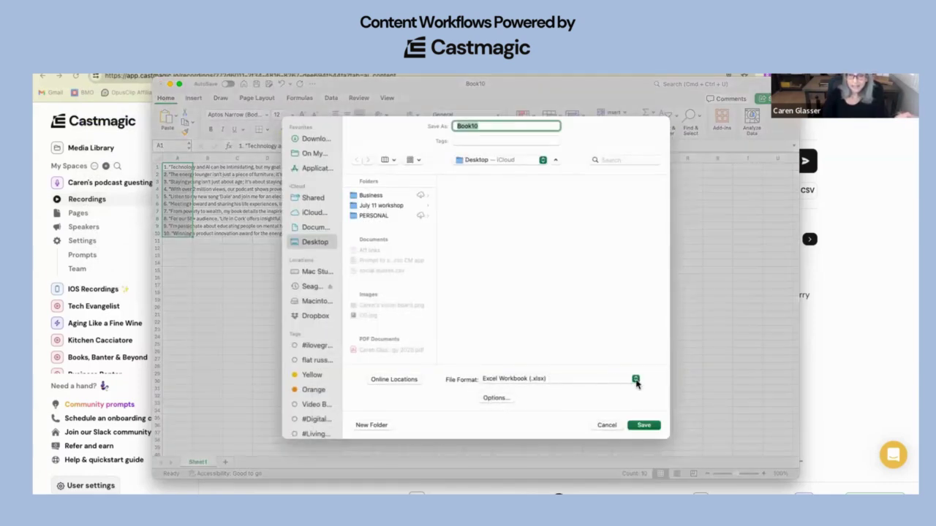
left_click(636, 380)
left_click(606, 415)
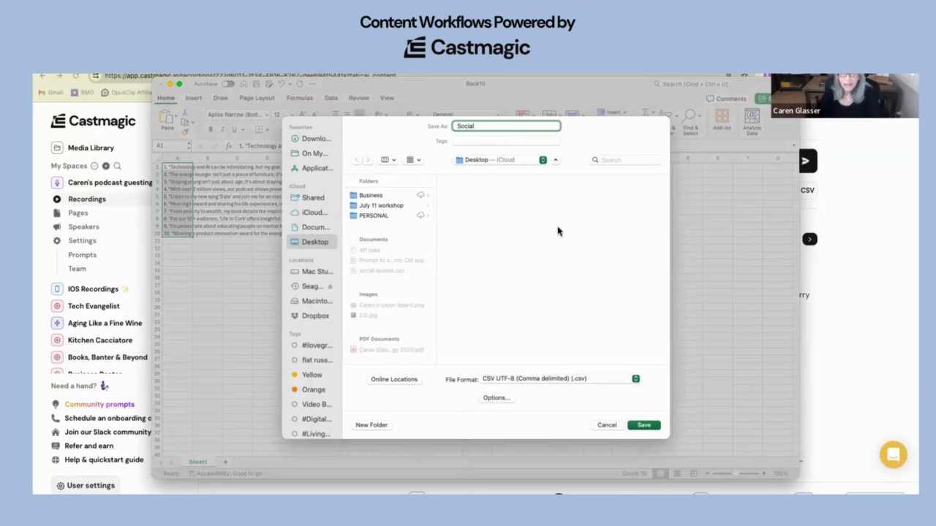
left_click(643, 427)
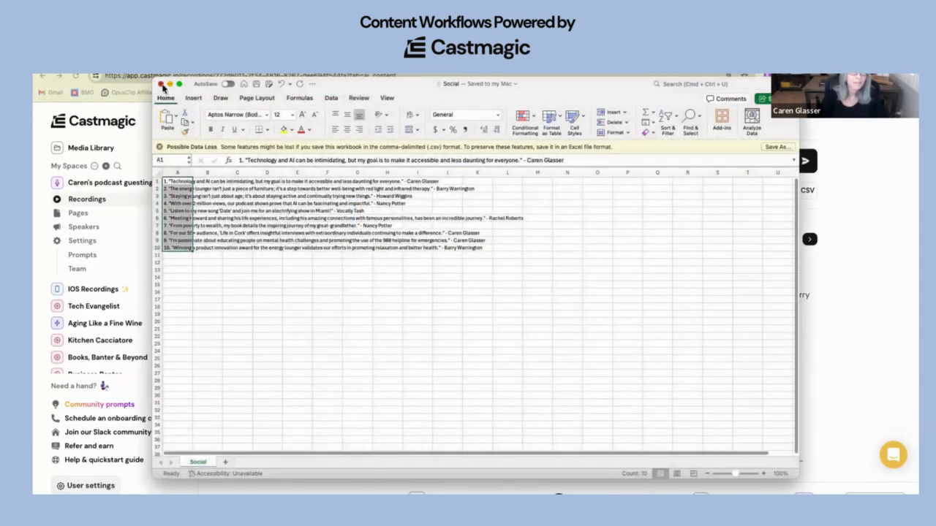
left_click(161, 85)
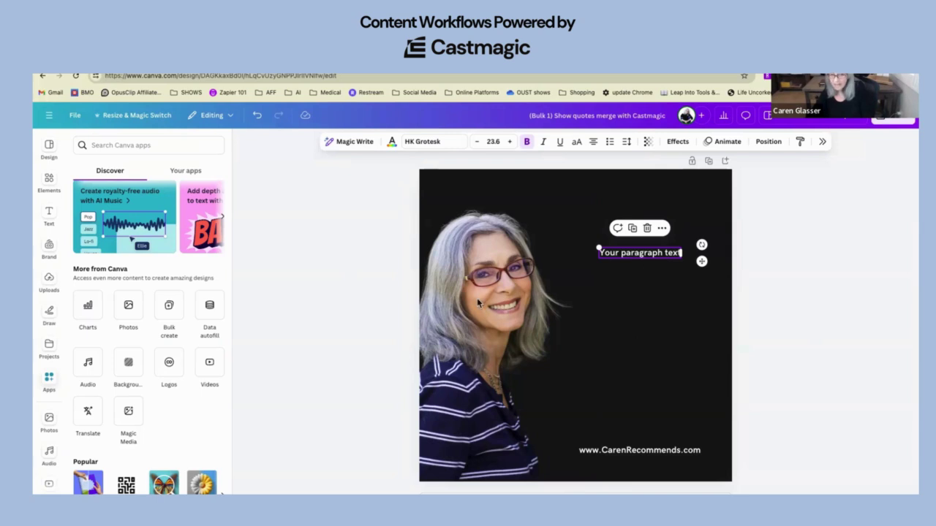
Step: Switch to the show quotes design in Canva, start Bulk create and upload social quotes.csv from the Desktop as the data
left_click(50, 380)
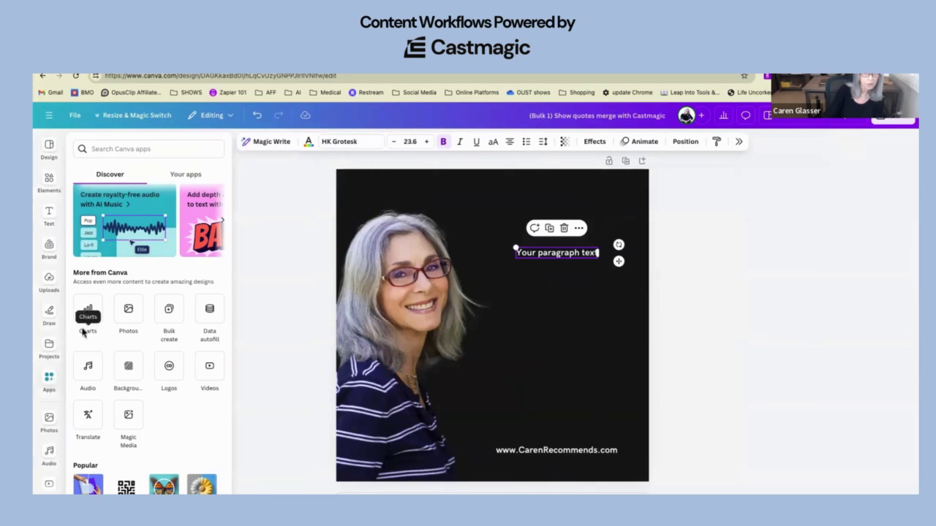
left_click(170, 312)
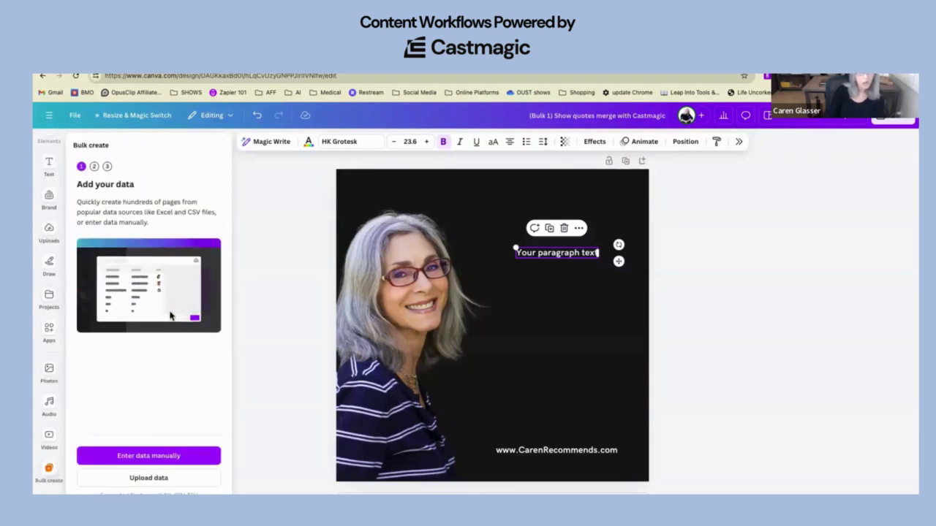
left_click(174, 479)
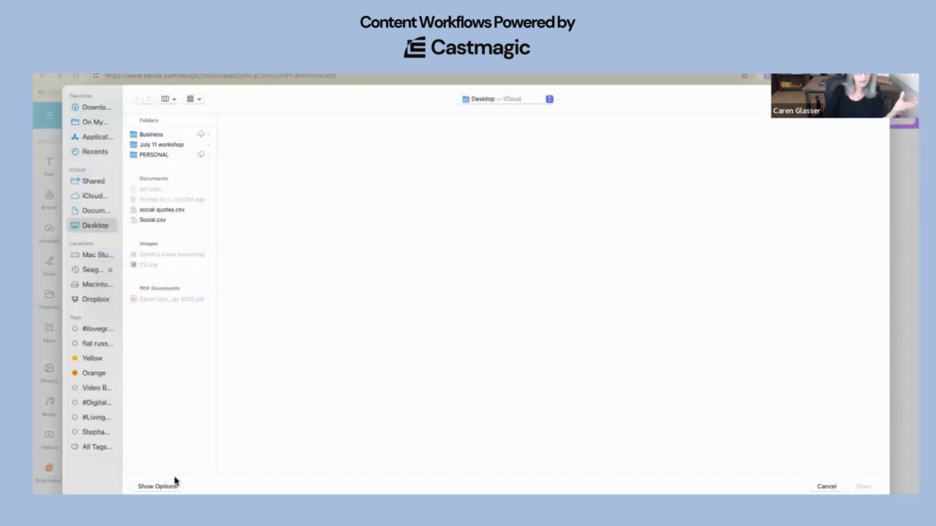
left_click(176, 210)
left_click(860, 487)
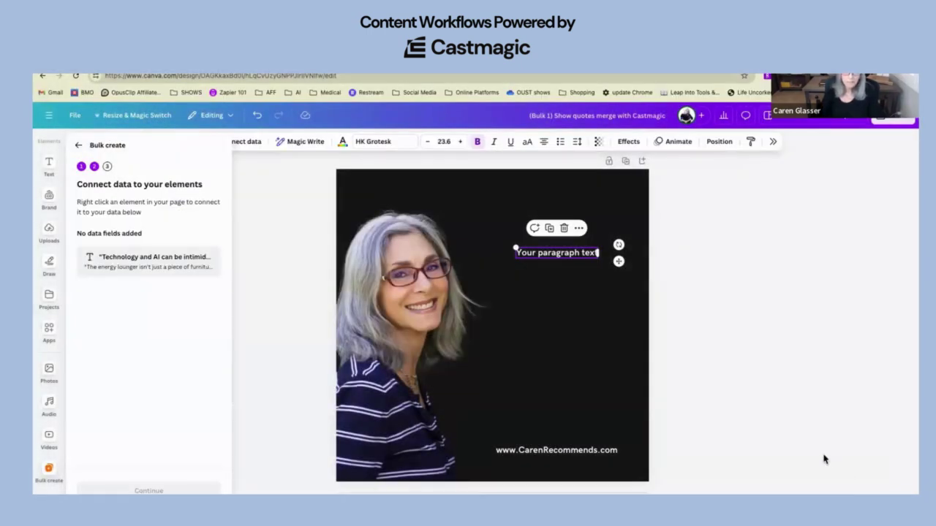
Step: Connect the "Your paragraph text" element to the uploaded quote data field
left_click_drag(838, 77, 925, 77)
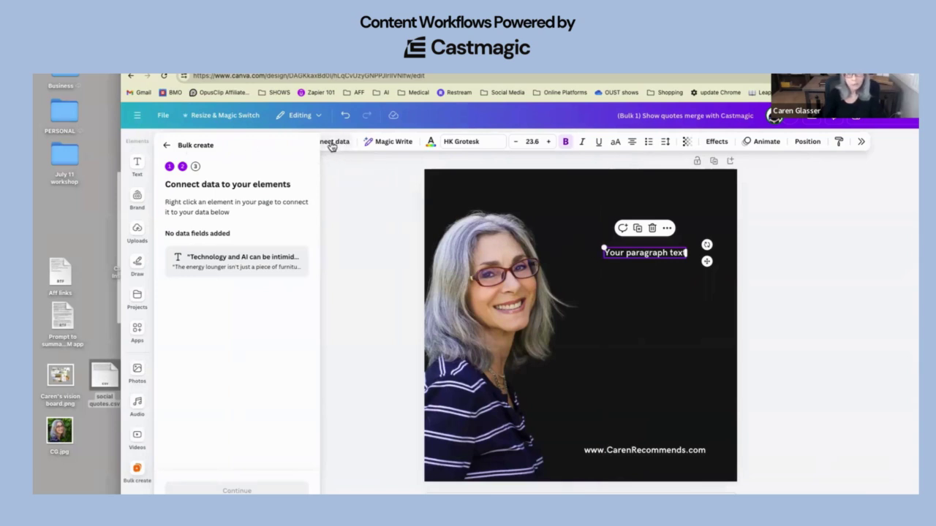
double_click(107, 88)
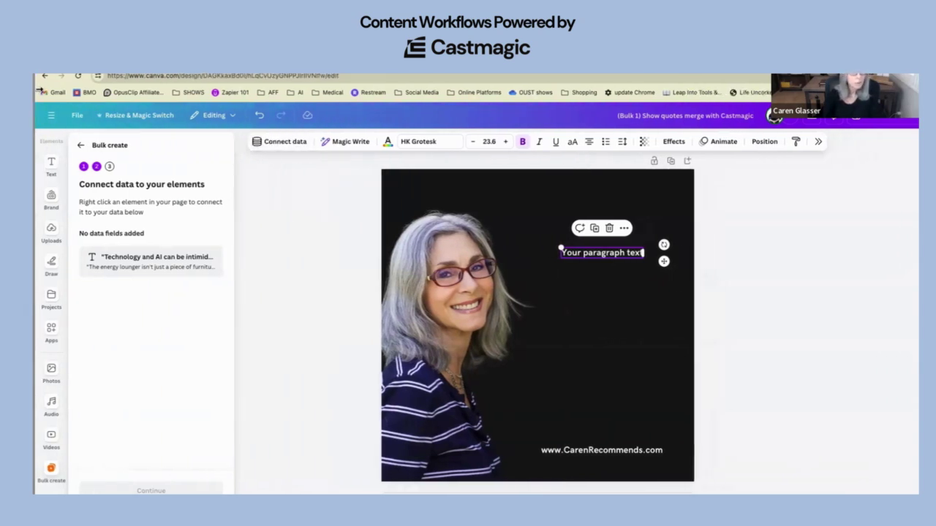
left_click(279, 144)
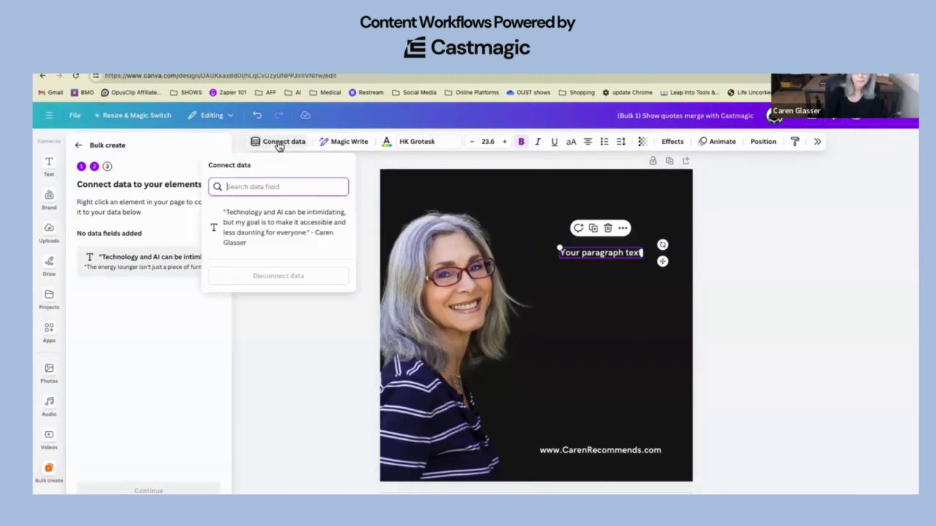
left_click(286, 222)
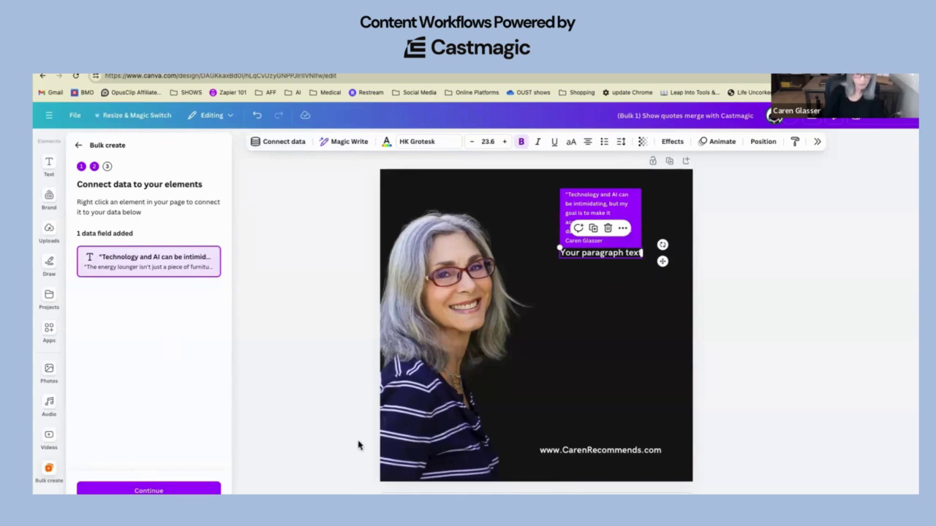
Step: Generate 9 designs from all the listed quotes and look through the first pages
left_click(149, 490)
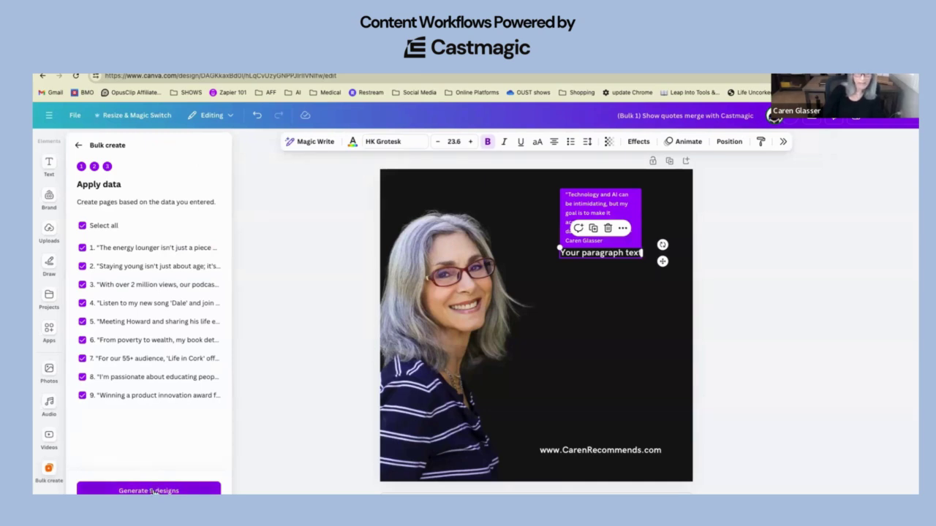
left_click(154, 491)
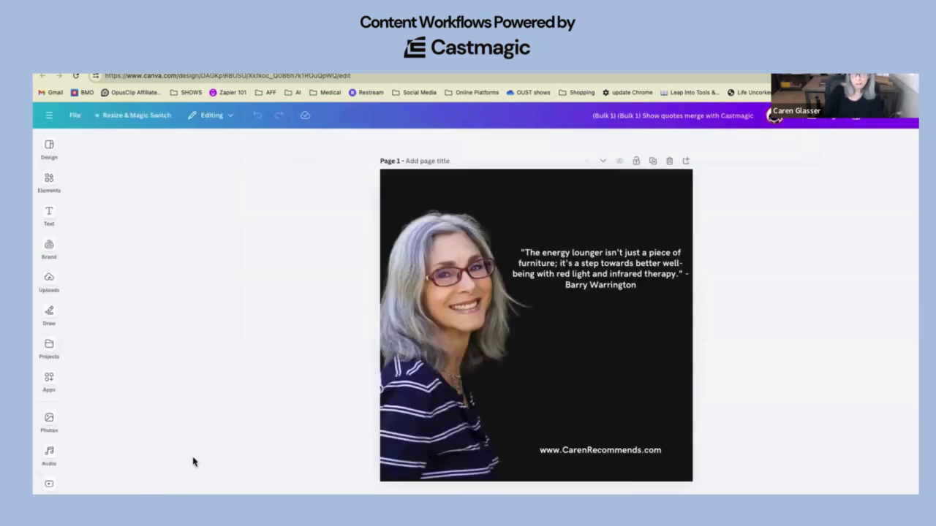
scroll(308, 356, "down", 9)
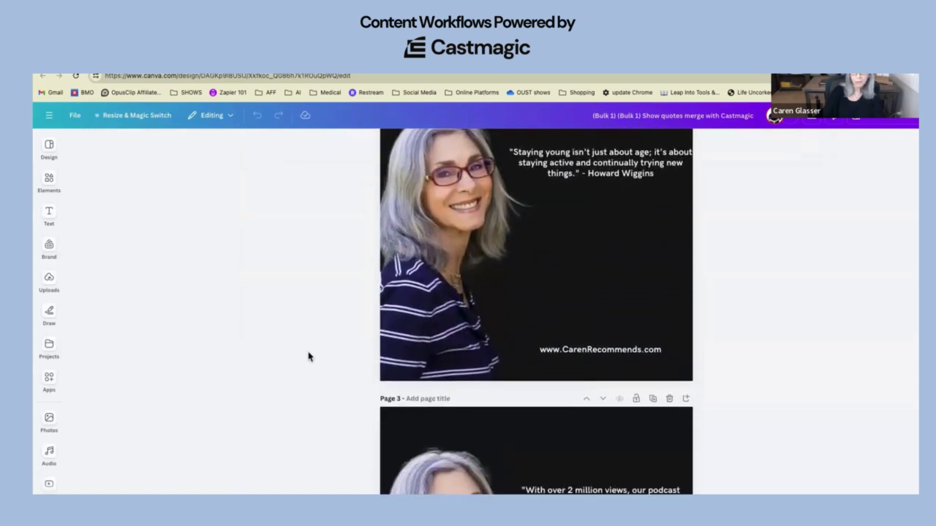
scroll(308, 356, "down", 6)
scroll(308, 356, "up", 10)
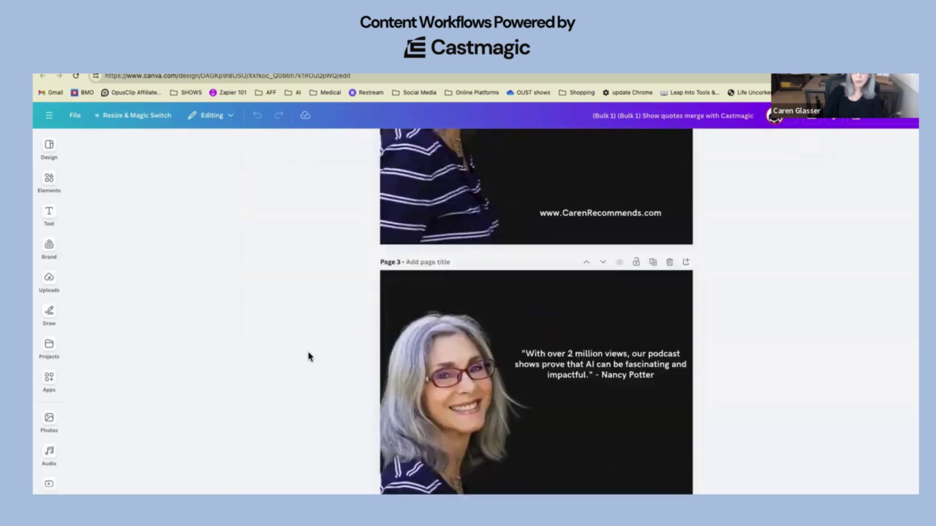
scroll(308, 356, "up", 4)
Step: Enlarge the quote text on page 1 to size 33.2 in a slightly narrower box and move it lower beside the portrait
left_click(582, 287)
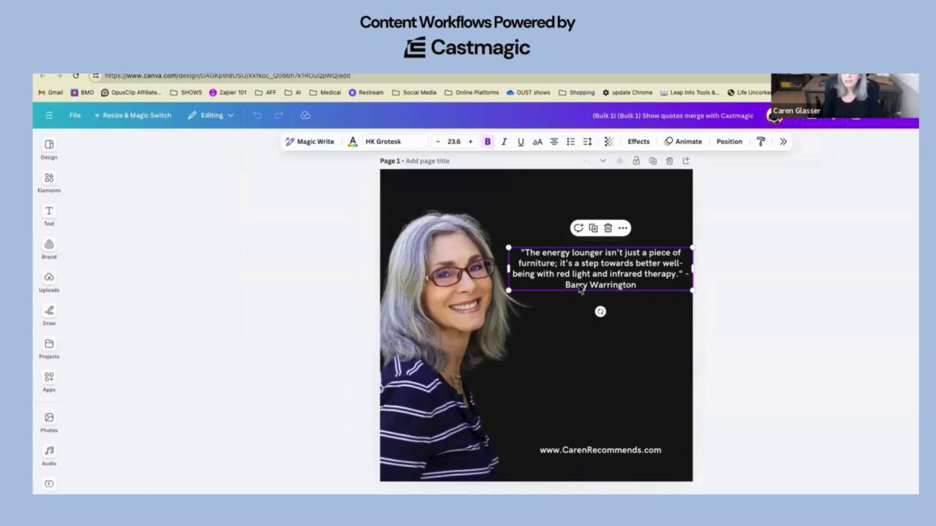
left_click_drag(693, 269, 660, 376)
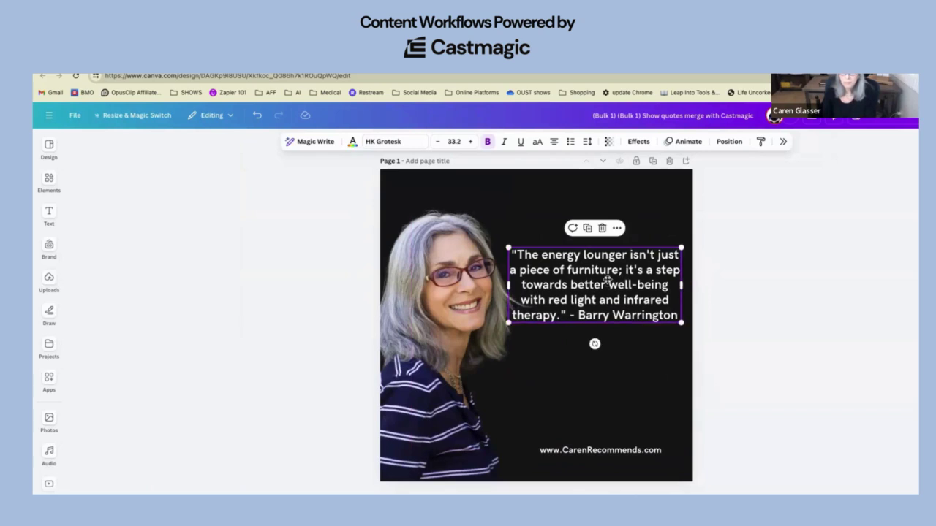
left_click_drag(607, 283, 609, 312)
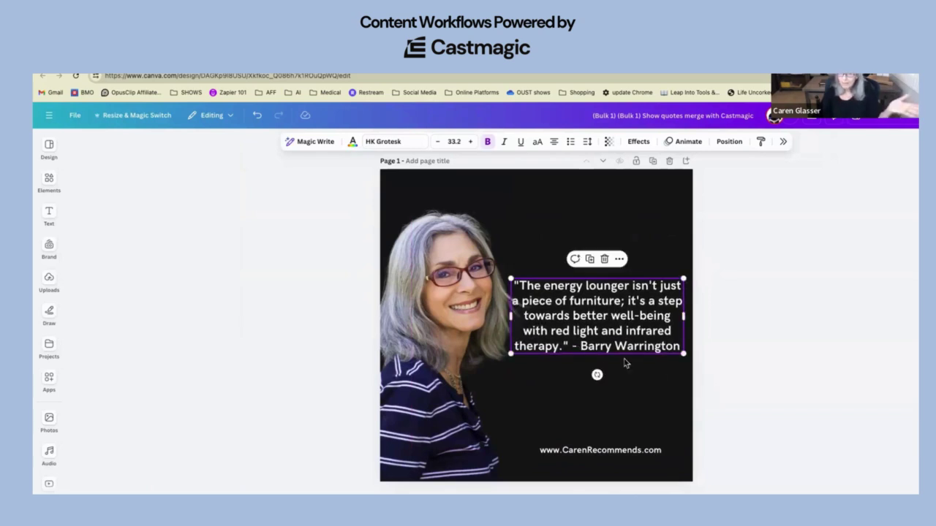
scroll(618, 364, "down", 3)
scroll(618, 361, "up", 2)
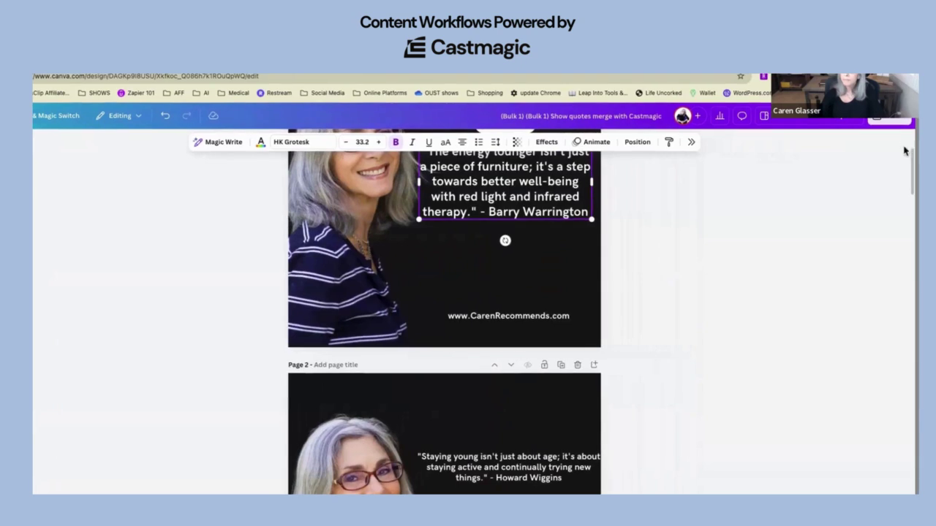
Step: Examine the Canva design's download options for file type, size and page selection, and close them
left_click(889, 119)
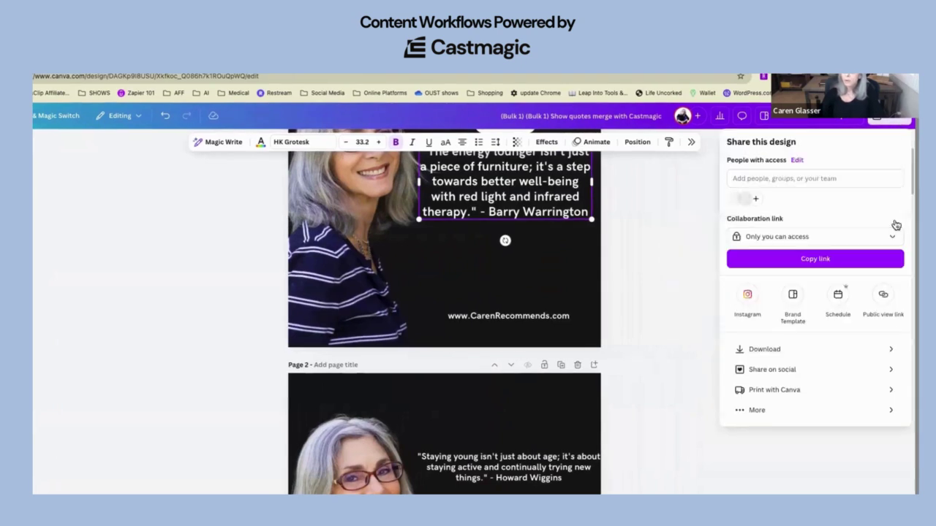
left_click(887, 349)
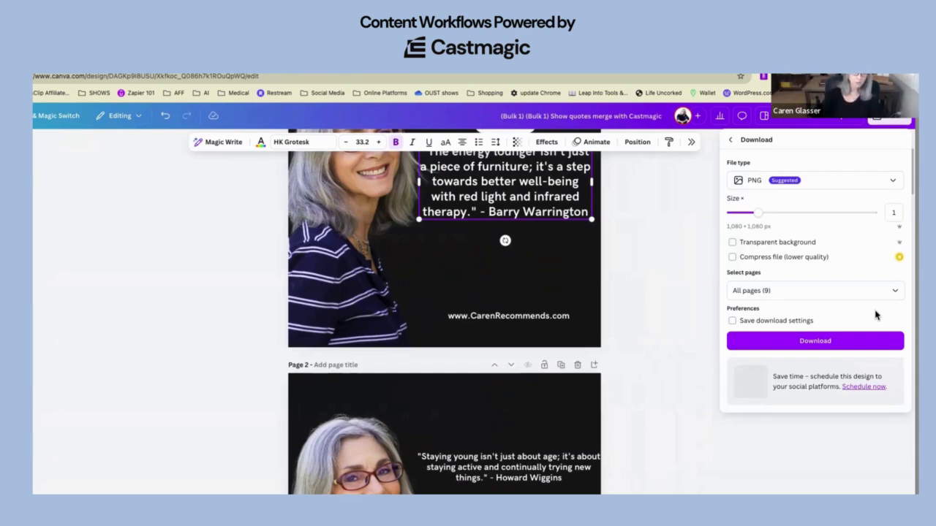
left_click(662, 274)
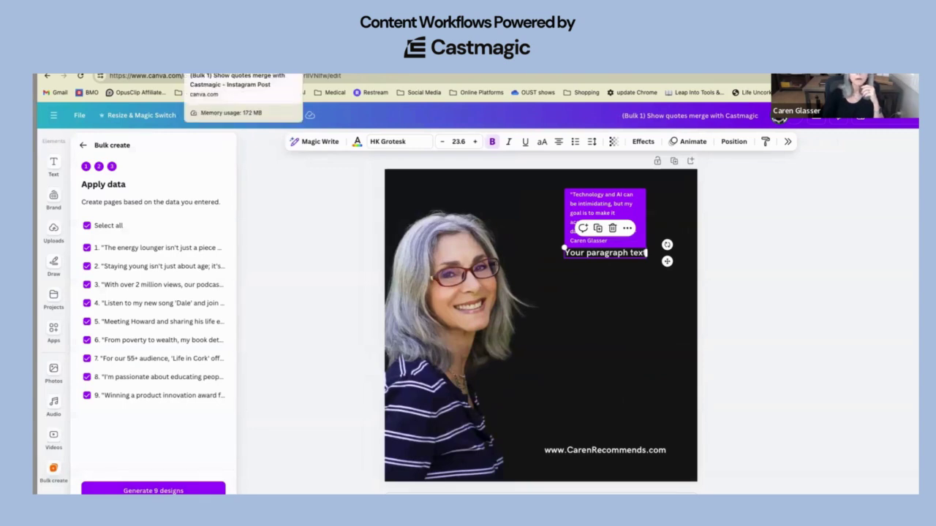
Step: Switch back to Castmagic and open the beginning of the recording's transcript
left_click(124, 71)
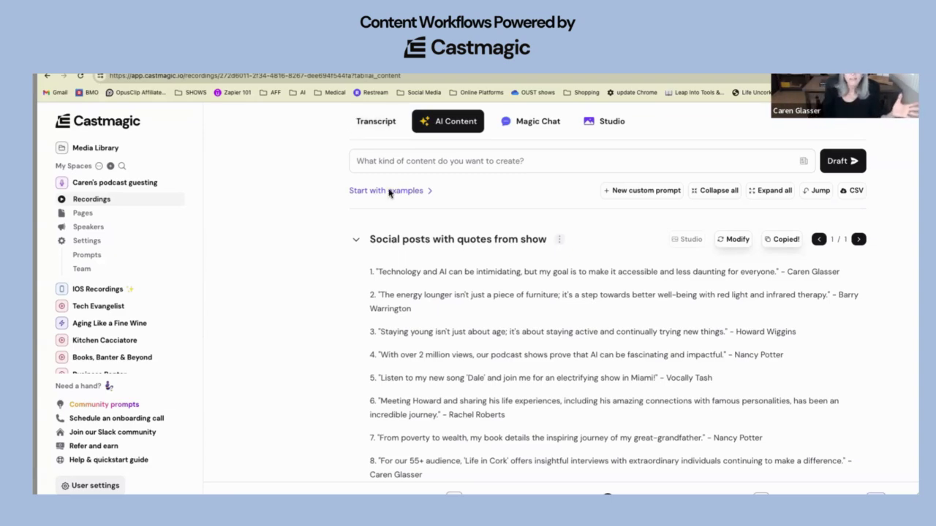
scroll(396, 242, "up", 10)
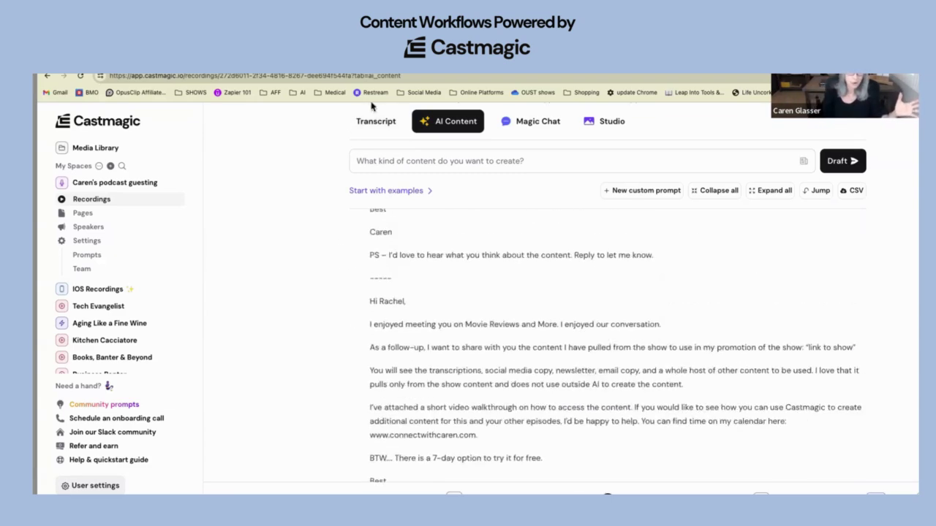
left_click(375, 123)
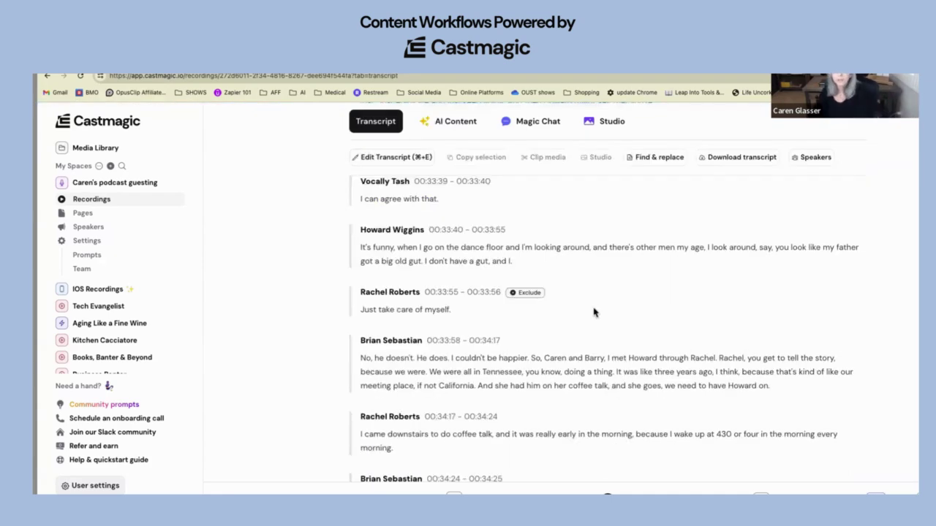
scroll(593, 313, "up", 2)
scroll(593, 313, "up", 5)
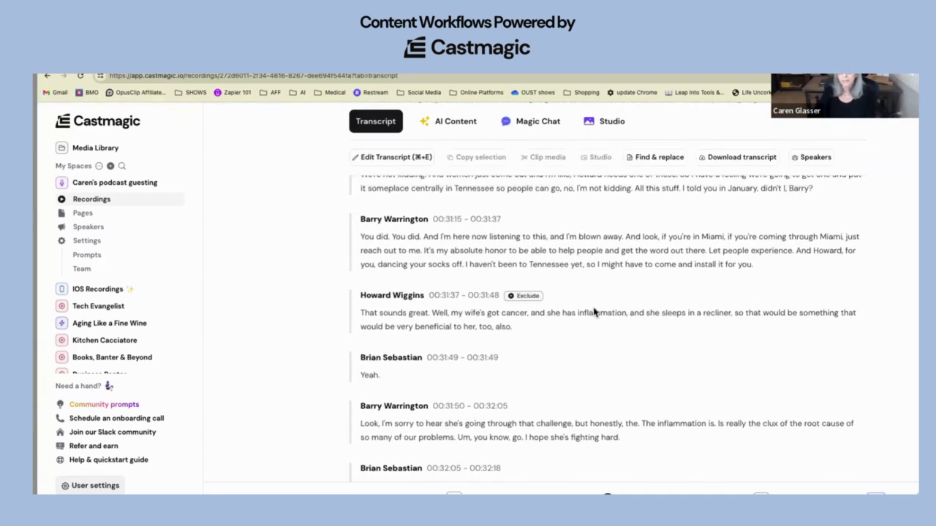
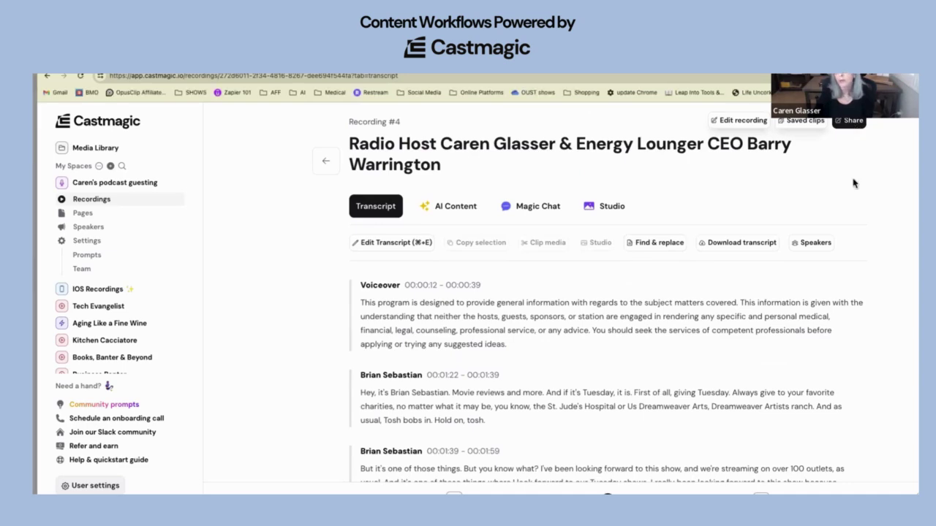
Step: Open the recording's sharing options and examine the form for inviting a collaborator by e-mail
left_click(852, 122)
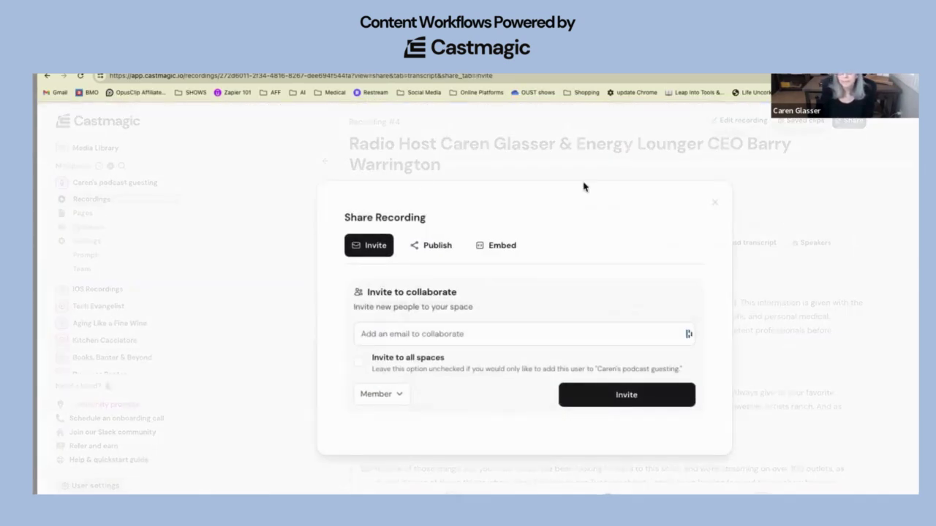
left_click(449, 335)
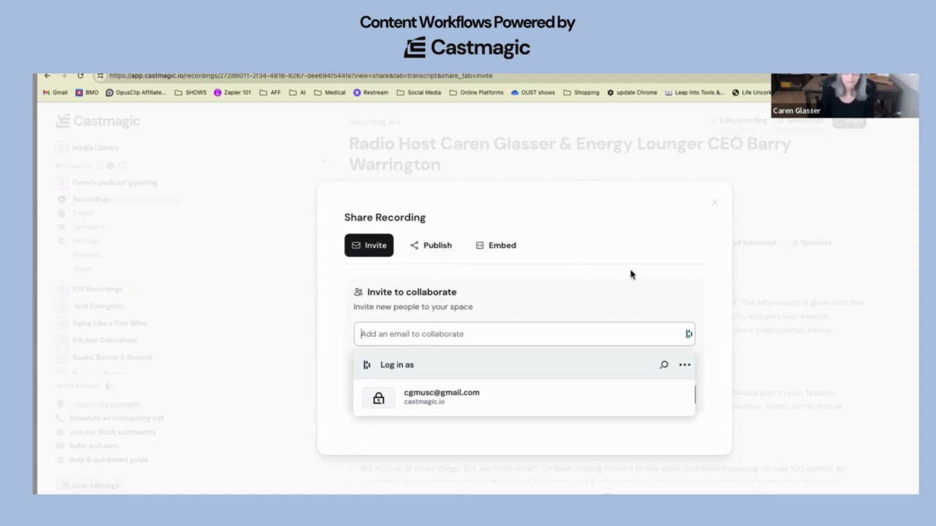
left_click(704, 386)
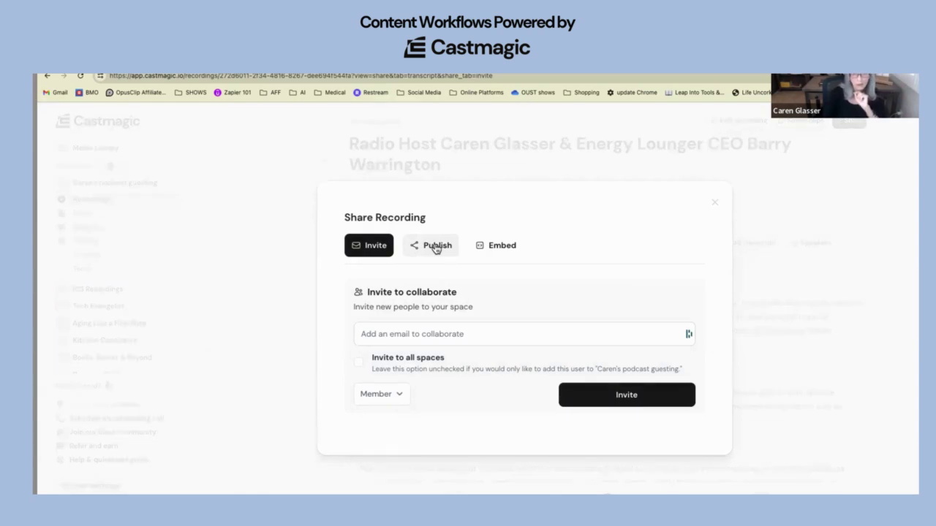
Step: Copy the recording's public share link from the publish options, with AI Content and Magic Chat included
left_click(436, 247)
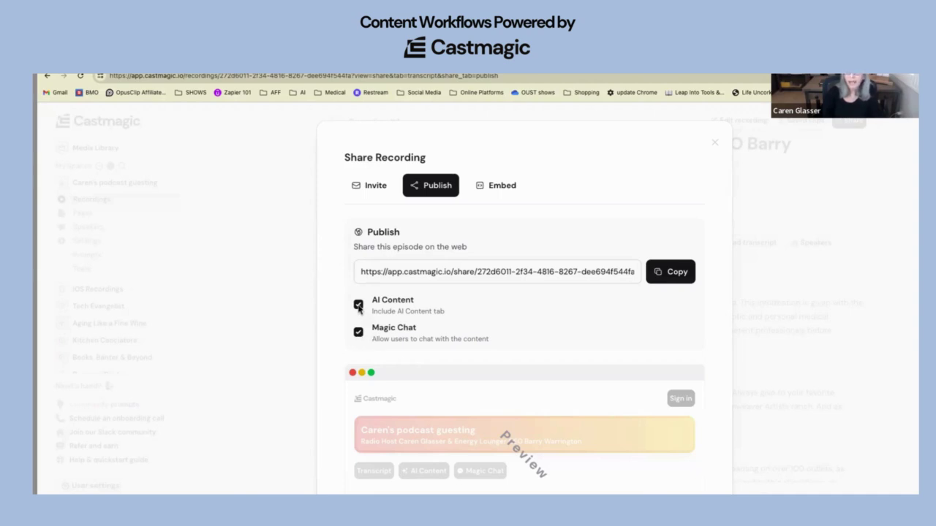
scroll(359, 308, "down", 1)
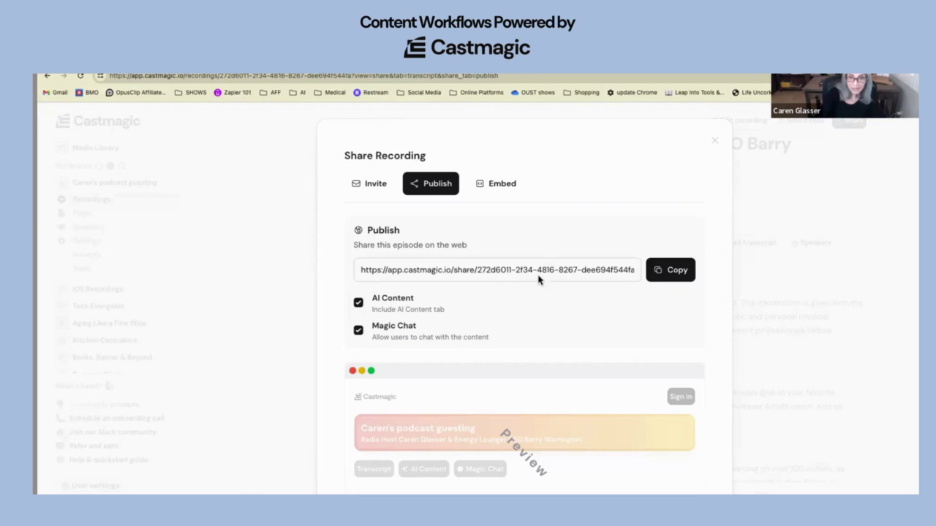
left_click(677, 272)
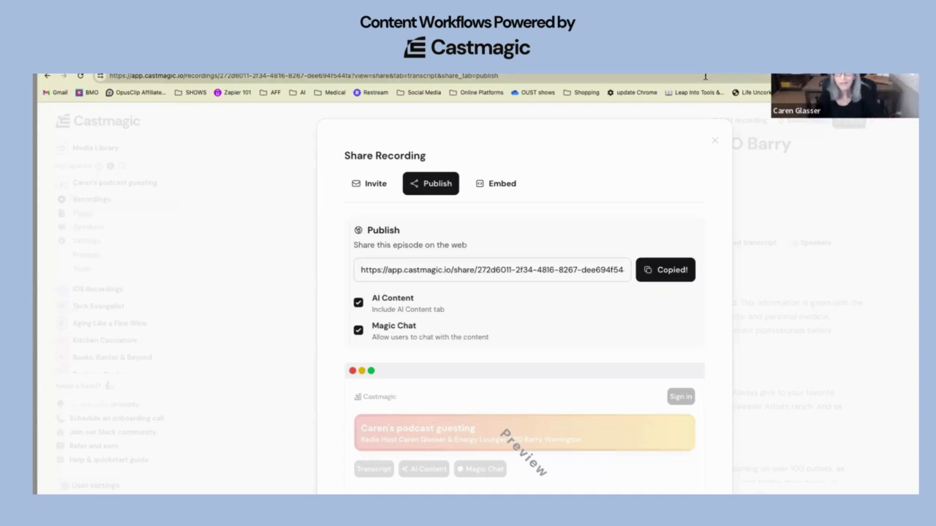
Step: Open the copied share link in a new browser tab and skim the transcript on the shared page
left_click_drag(296, 51, 296, 108)
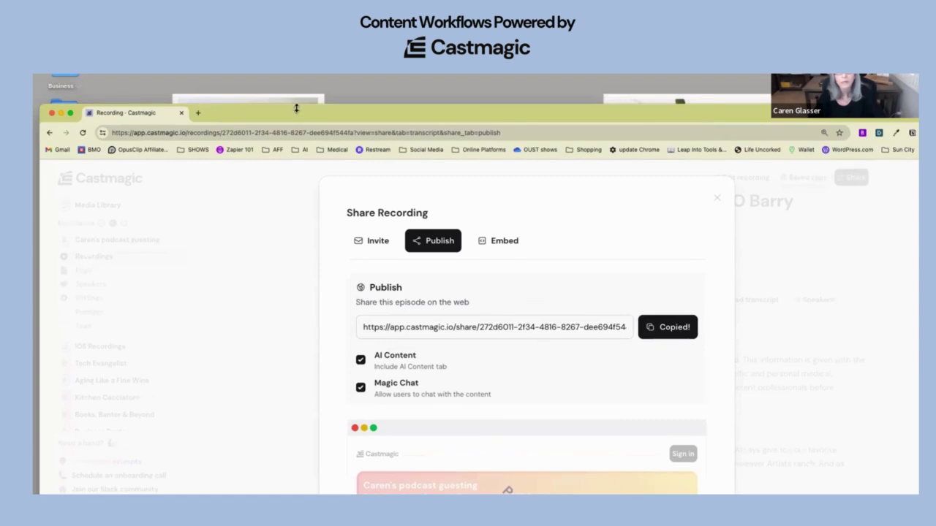
left_click(199, 112)
left_click_drag(531, 123, 614, 80)
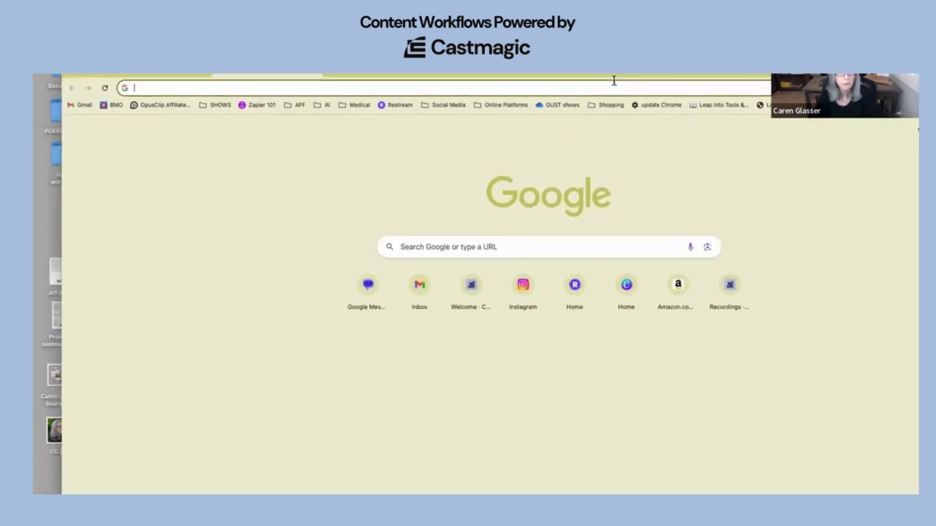
left_click(606, 90)
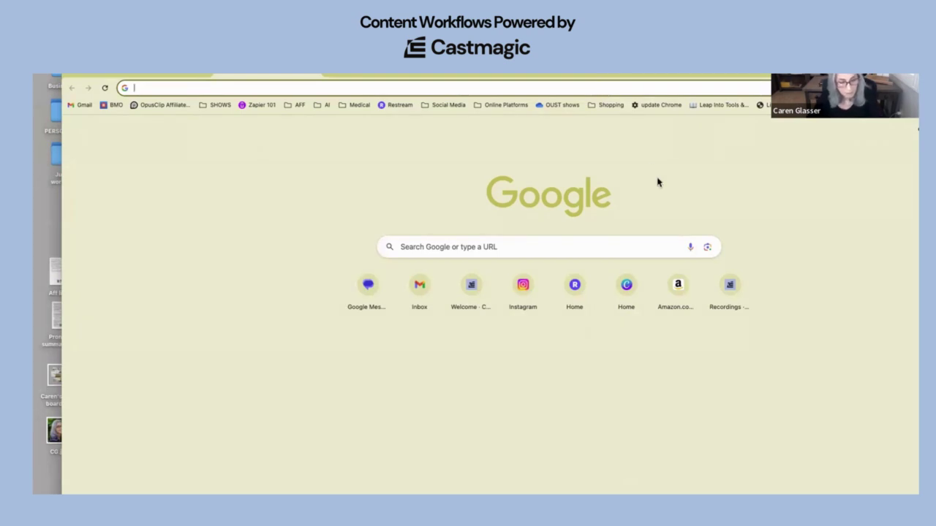
key("super+v")
key("Return")
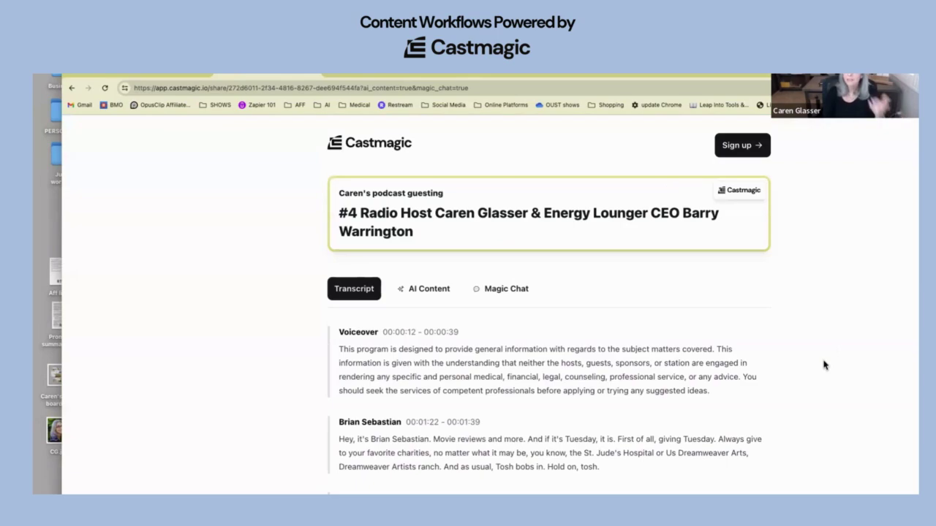
scroll(810, 357, "down", 2)
scroll(810, 357, "down", 15)
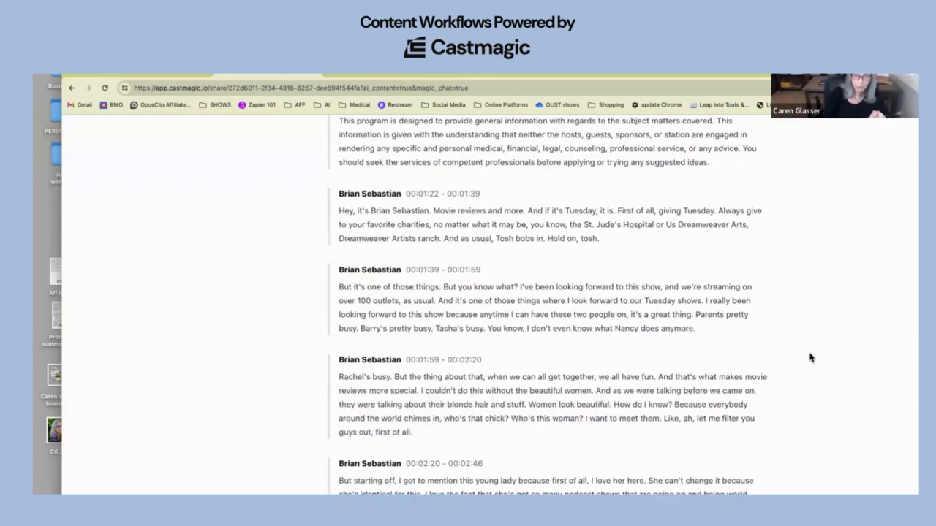
scroll(810, 357, "down", 10)
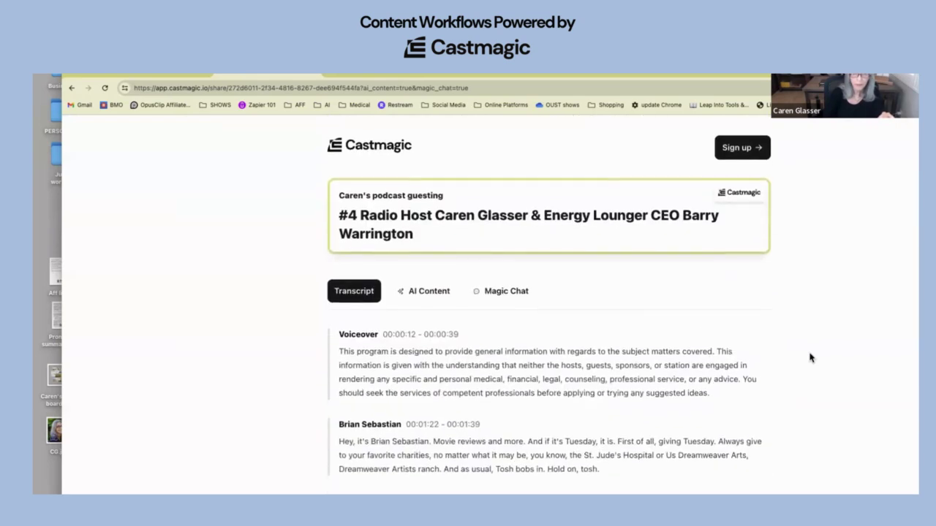
scroll(811, 357, "down", 1)
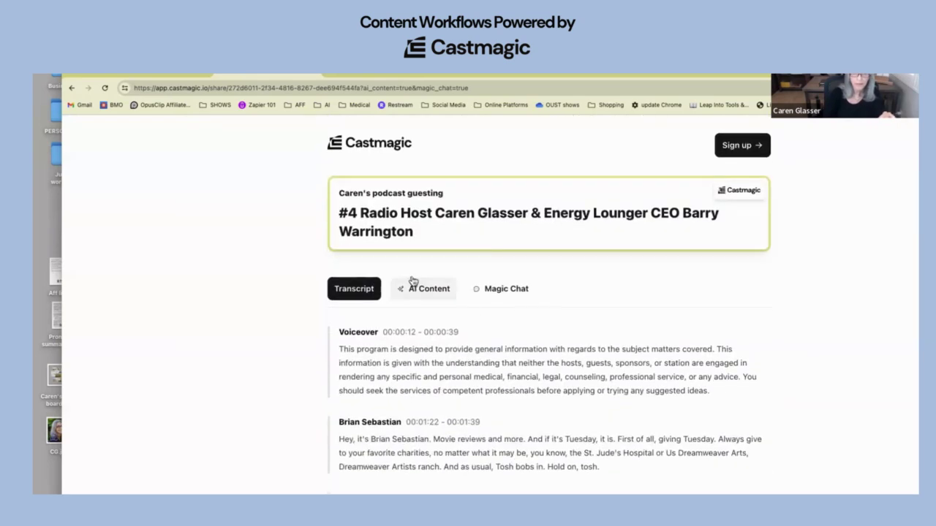
Step: Look through the AI content on the shared page and open its Magic Chat
left_click(429, 289)
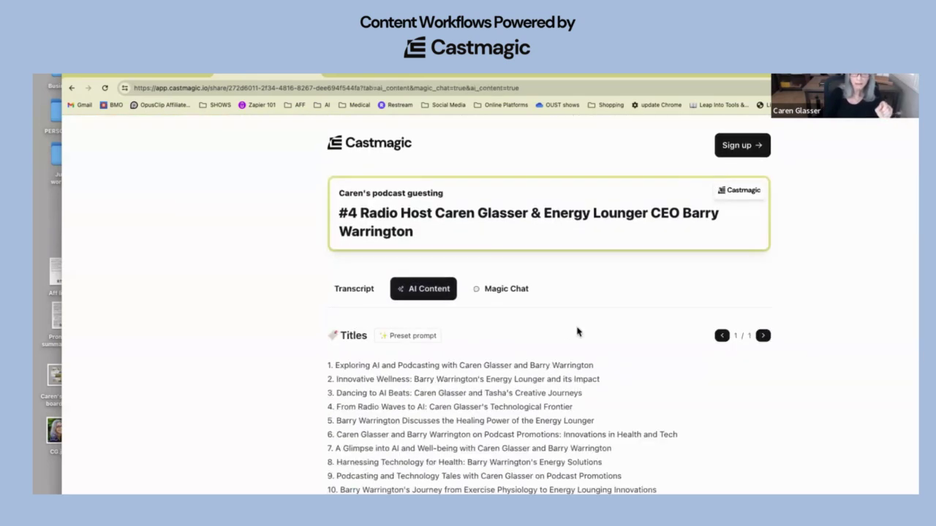
scroll(577, 329, "down", 3)
scroll(577, 331, "down", 15)
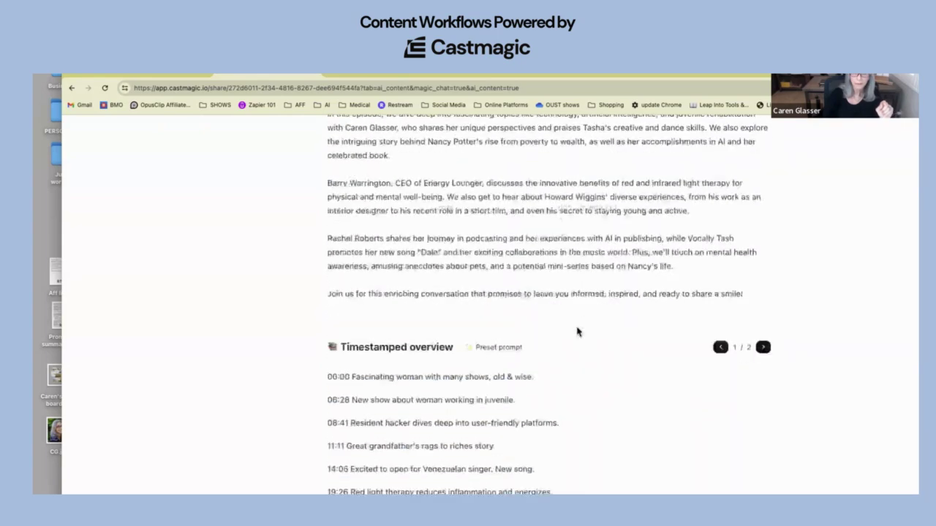
scroll(577, 332, "down", 15)
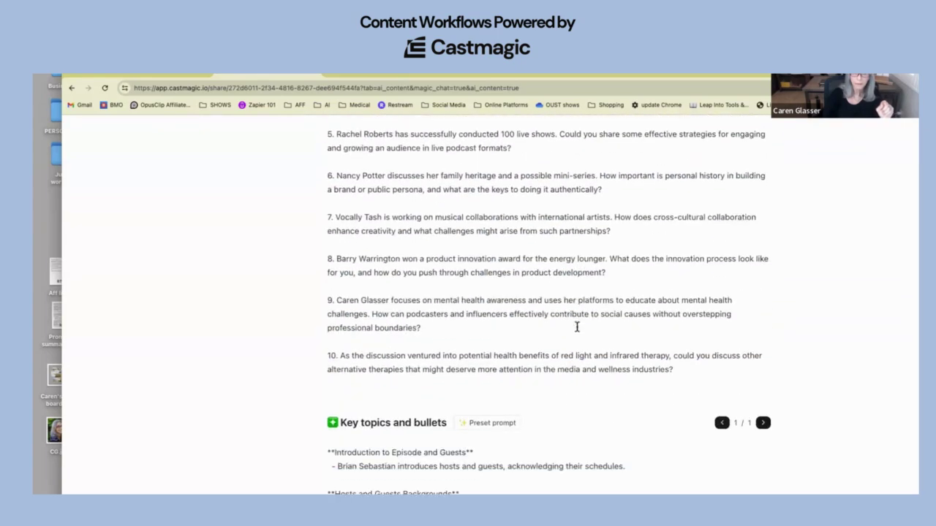
scroll(577, 328, "down", 3)
scroll(577, 331, "up", 20)
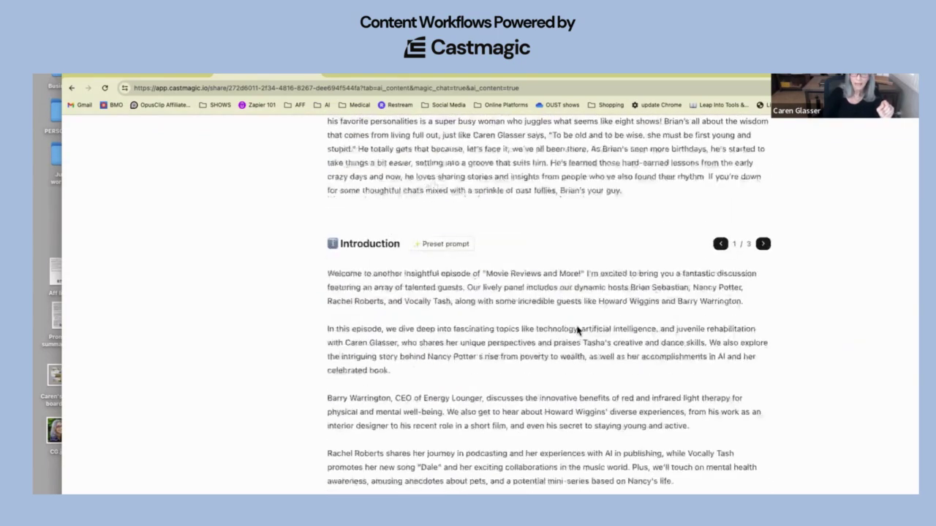
scroll(555, 315, "down", 1)
left_click(531, 296)
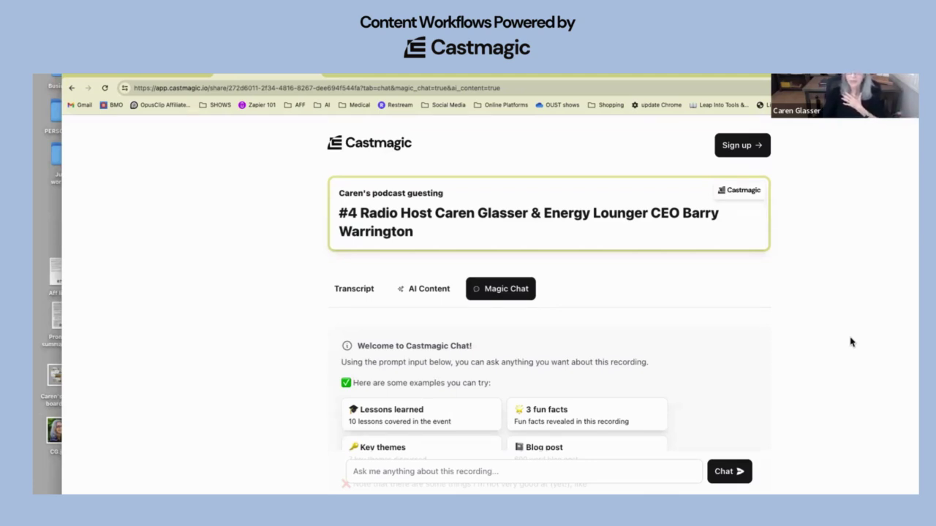
Step: Return to the original recording, show its AI content and open the Introduction section's options with the Display in shared link setting
left_click(738, 146)
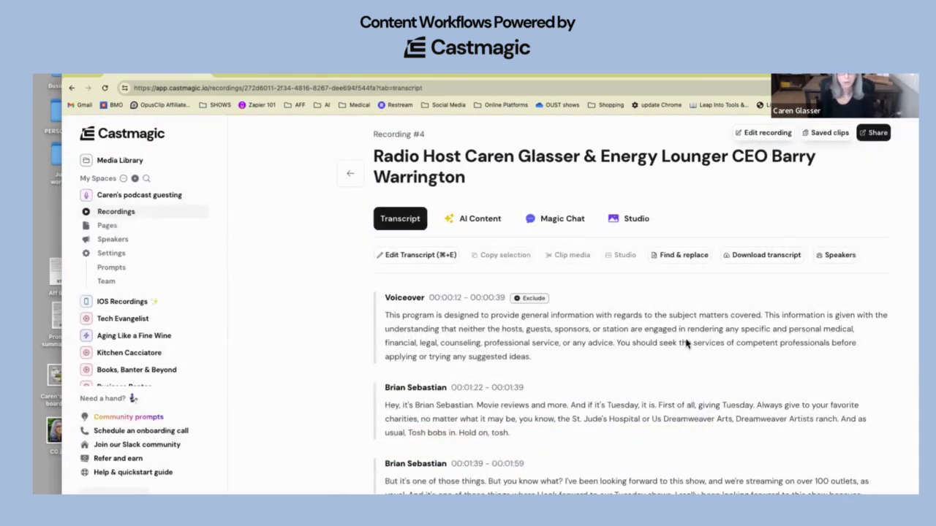
left_click(483, 225)
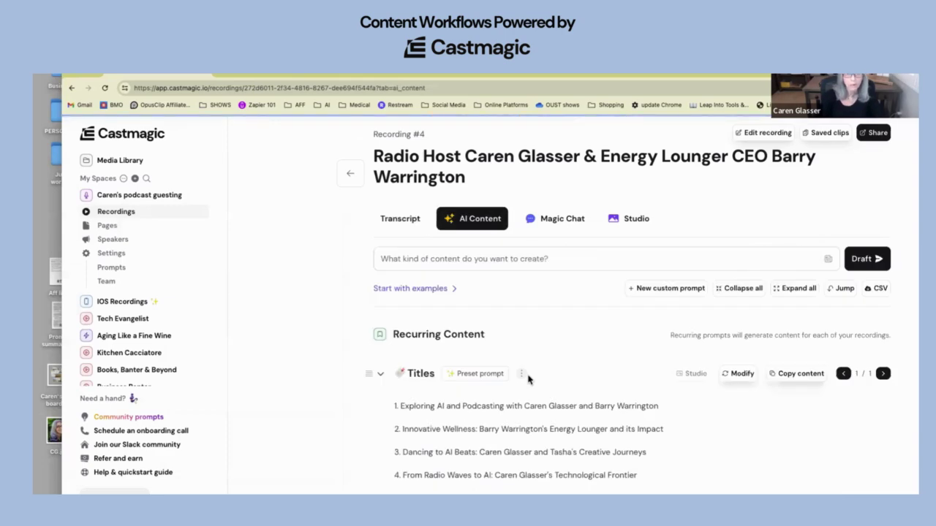
scroll(528, 375, "down", 2)
scroll(528, 375, "down", 5)
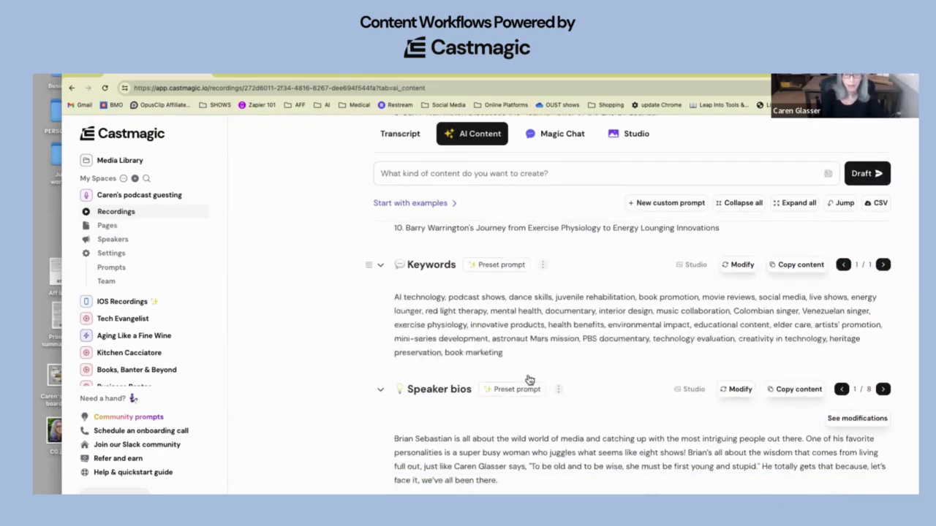
scroll(528, 375, "down", 5)
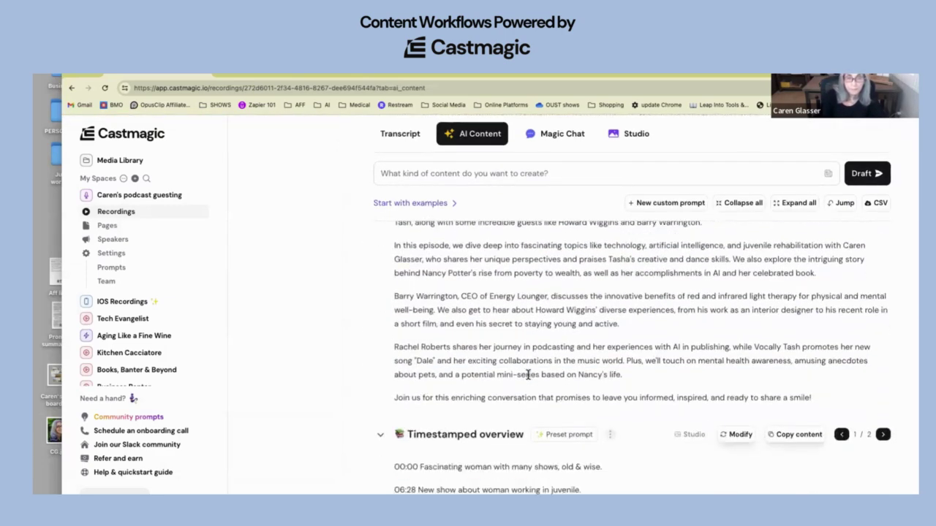
scroll(528, 375, "up", 3)
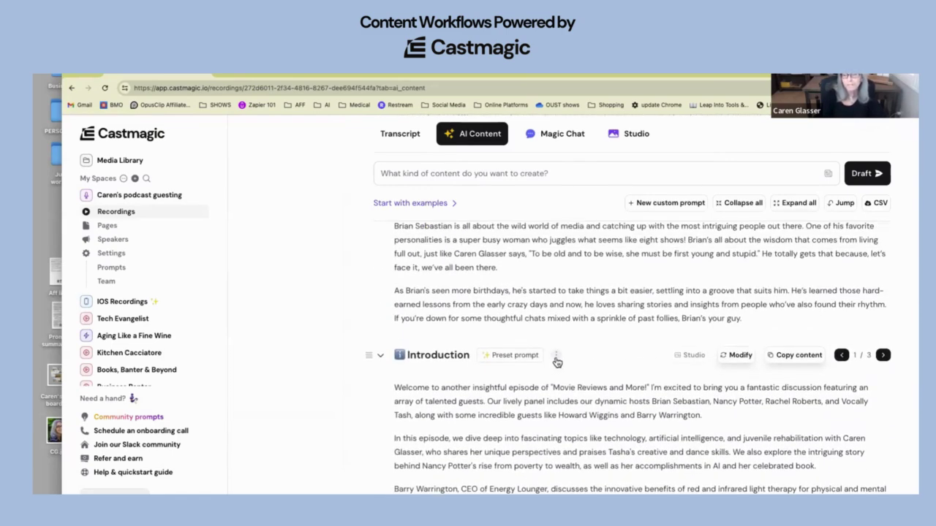
left_click(556, 359)
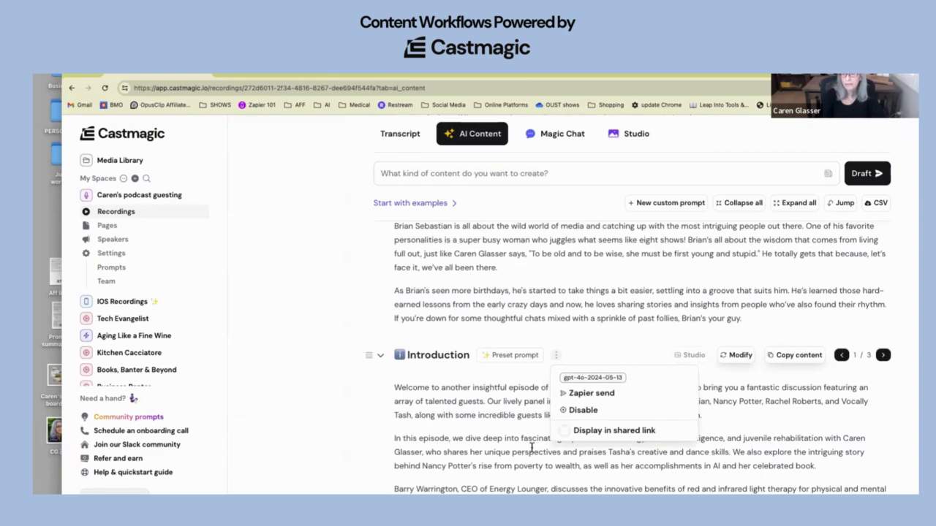
Step: Look through the recording's remaining AI content from the Introduction down to Key topics and bullets
scroll(522, 430, "down", 10)
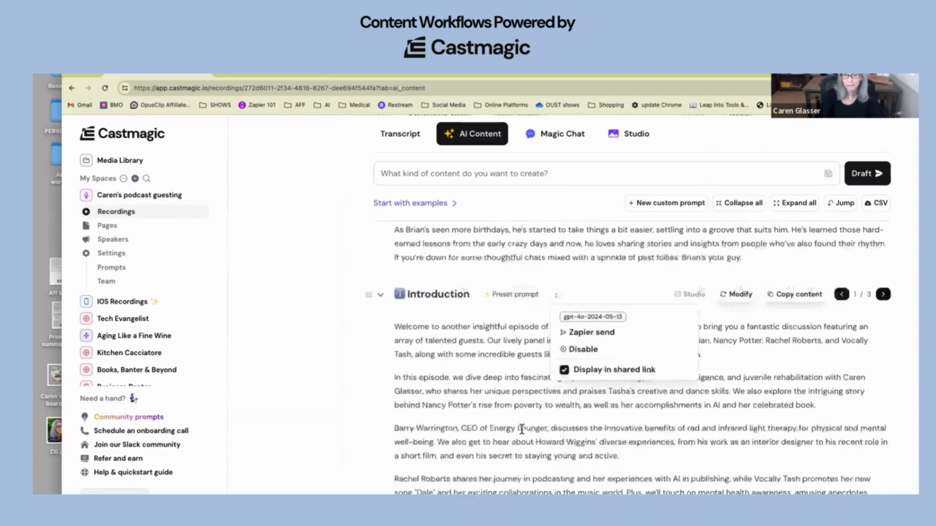
scroll(522, 430, "down", 5)
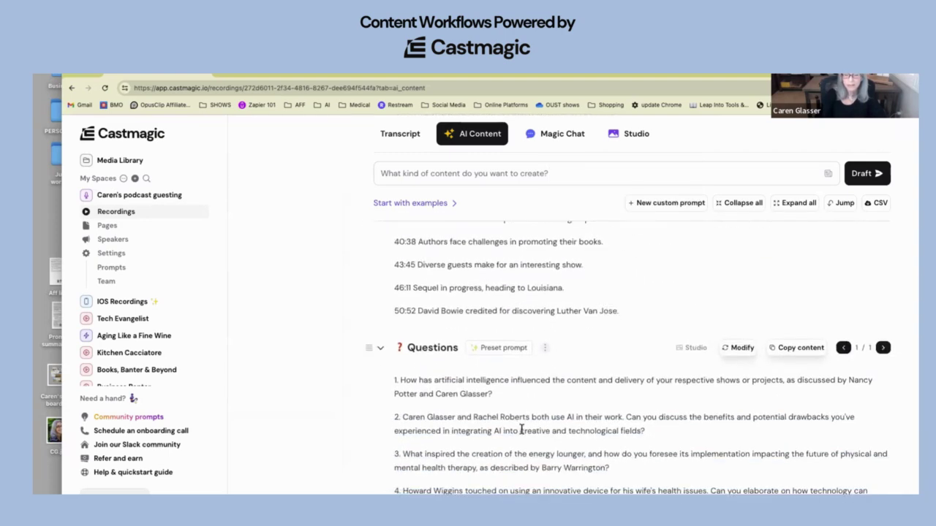
scroll(522, 430, "down", 6)
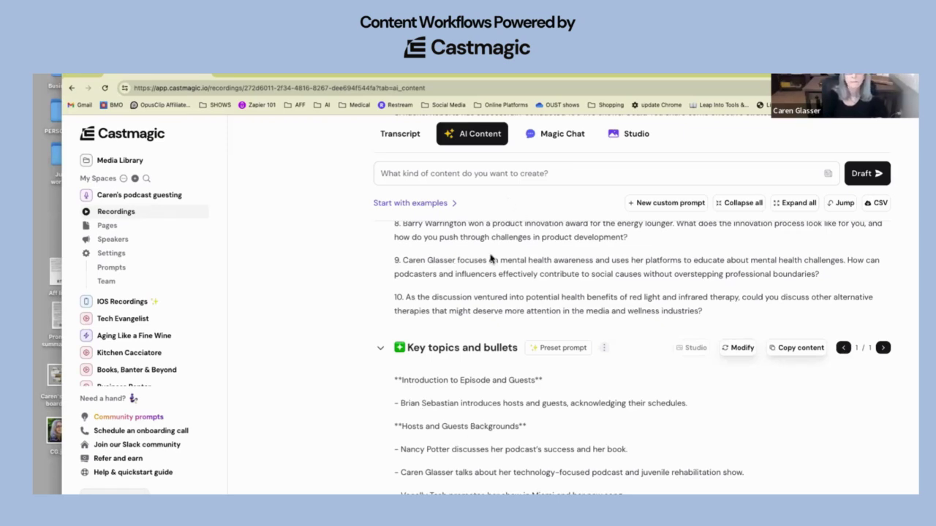
Step: Return to the recording's transcript and open speaker matching for the paragraph starting at 00:01:22
scroll(344, 268, "up", 10)
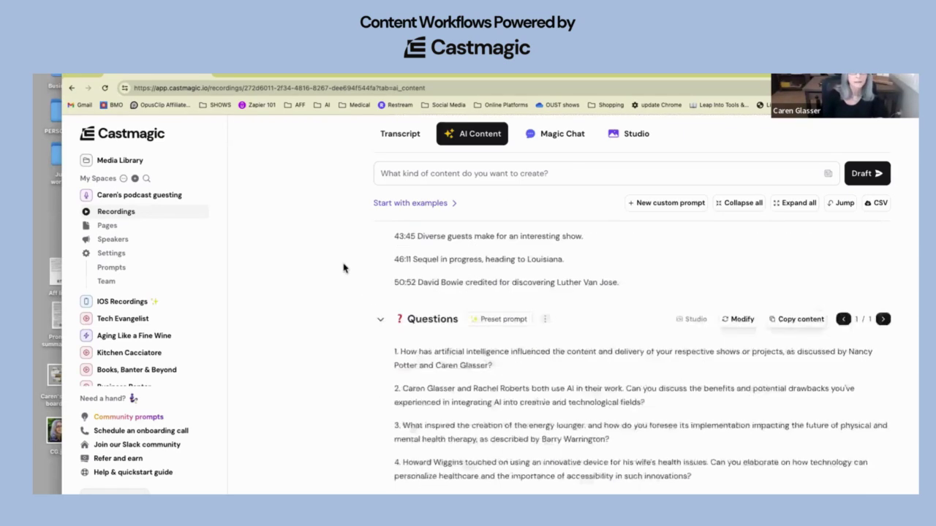
scroll(344, 268, "up", 5)
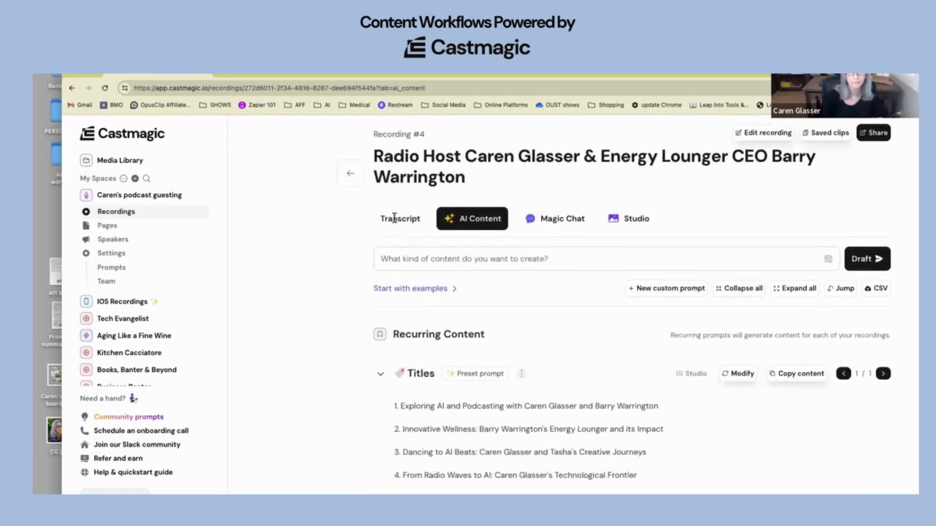
left_click(395, 218)
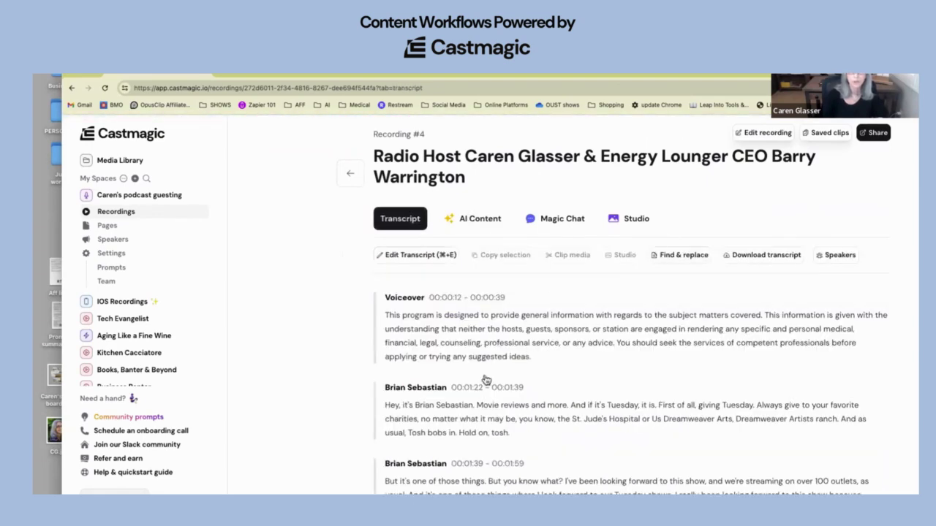
left_click(429, 391)
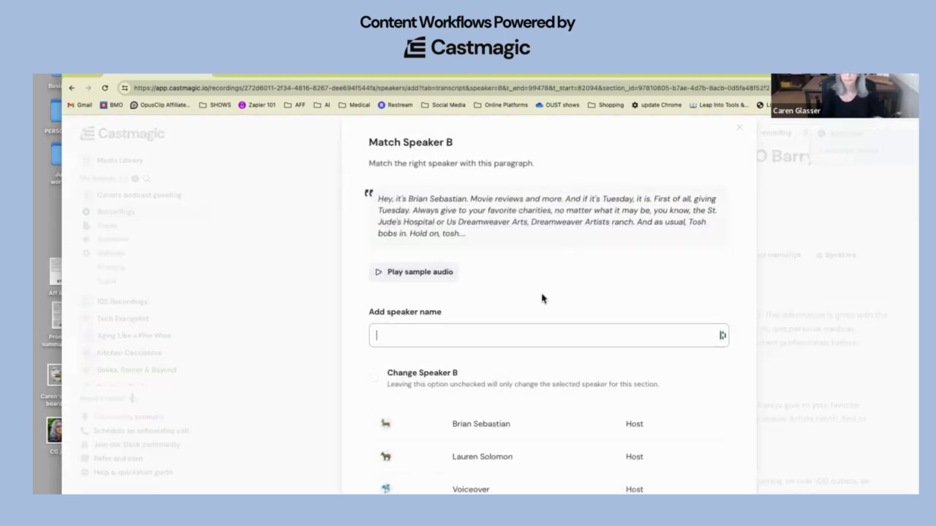
Step: Try filtering the speakers by first name and by the letter G, and close the speaker matching without saving
left_click(438, 335)
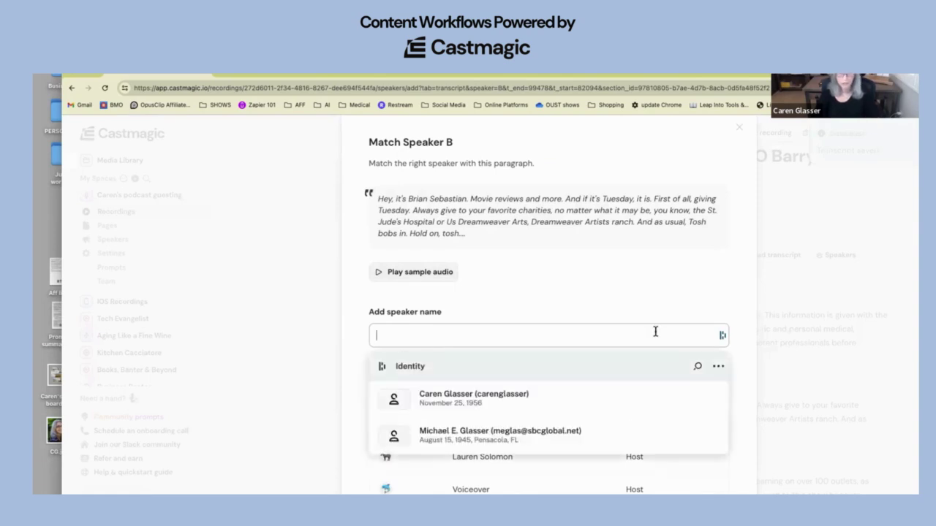
type("Brian")
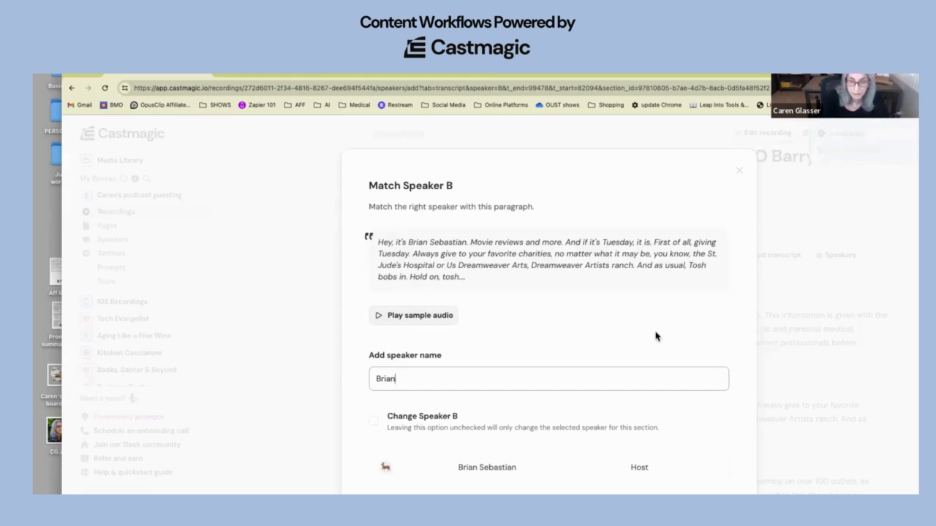
key("BackSpace")
key("BackSpace")
key("BackSpace")
key("BackSpace")
key("BackSpace")
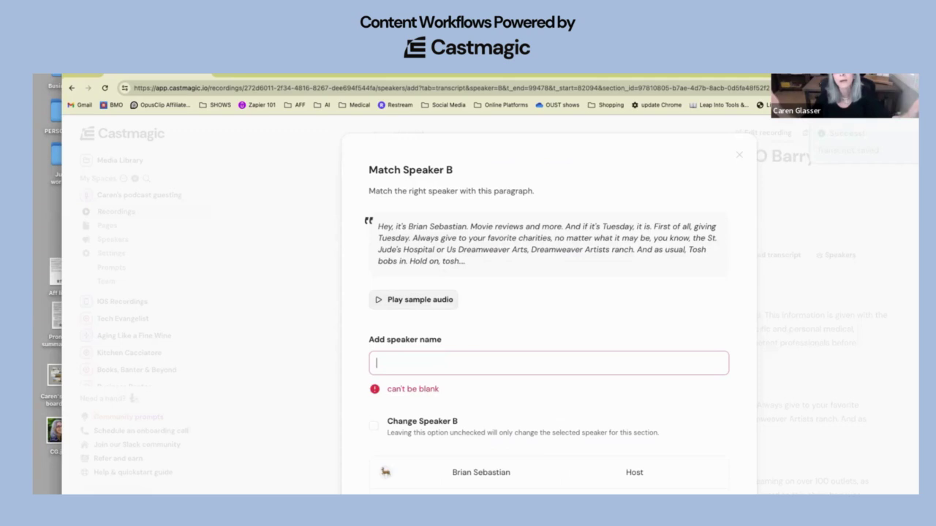
type("G")
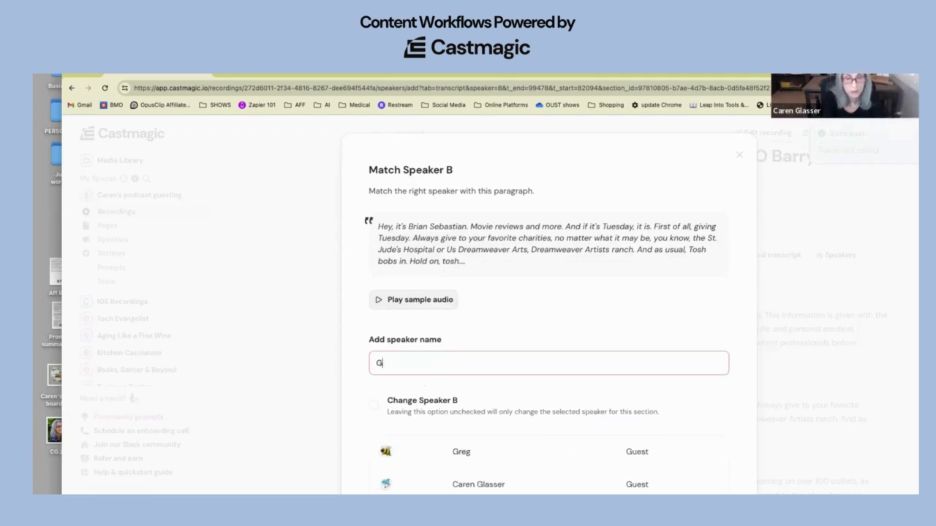
key("BackSpace")
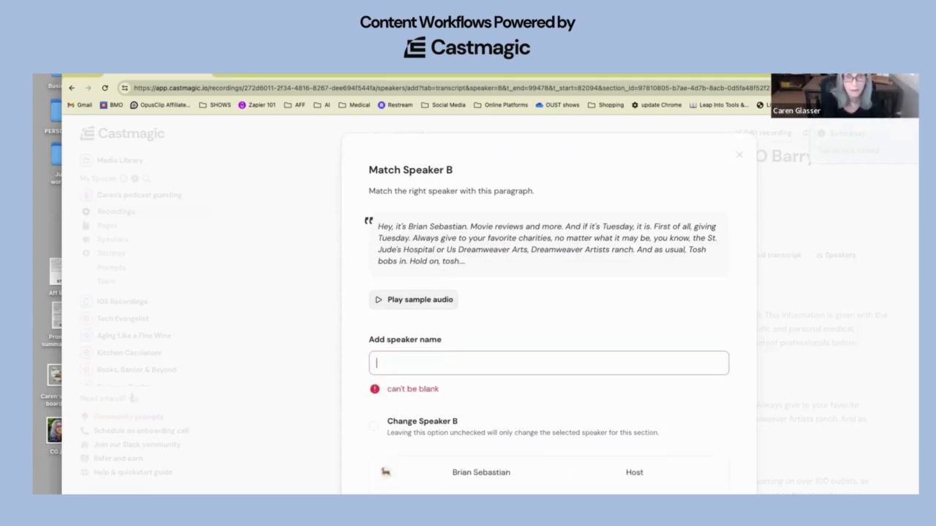
left_click(740, 156)
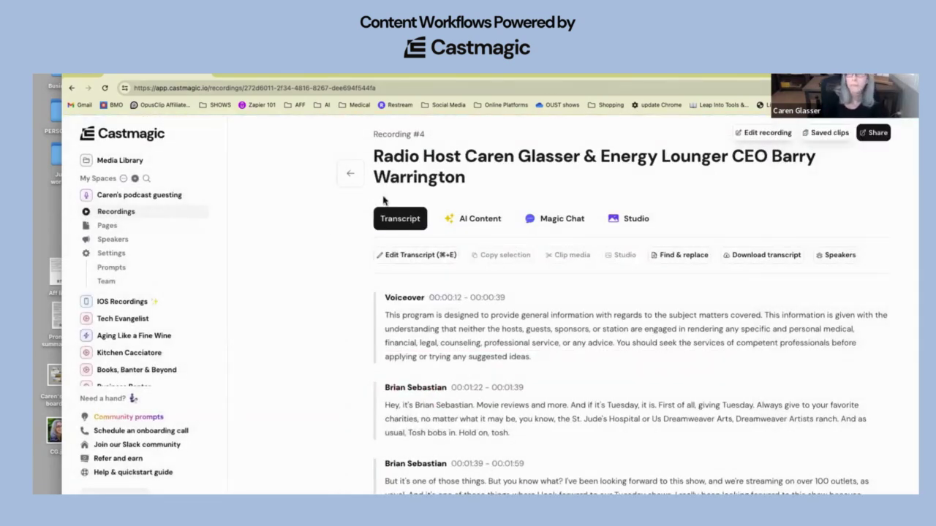
Step: Look through the podcast guesting space's speakers and open the form for a new role
left_click(117, 241)
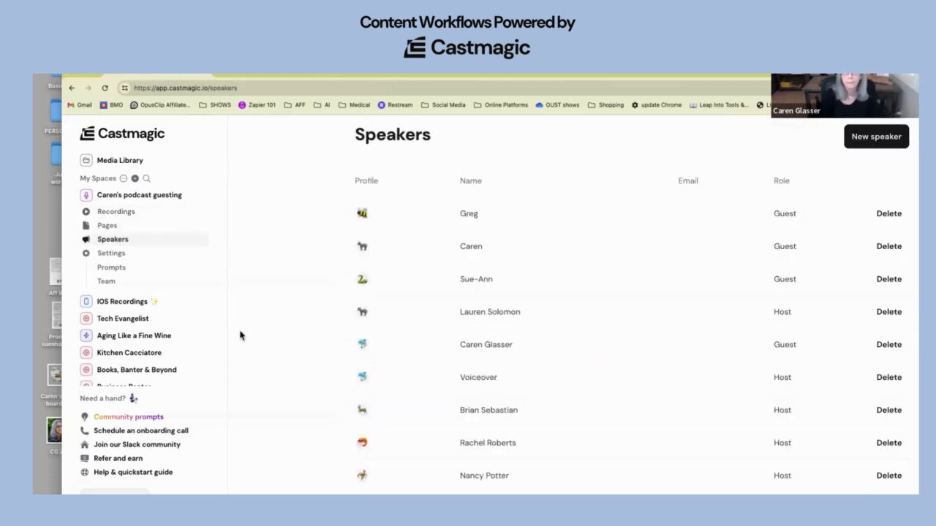
scroll(438, 344, "down", 5)
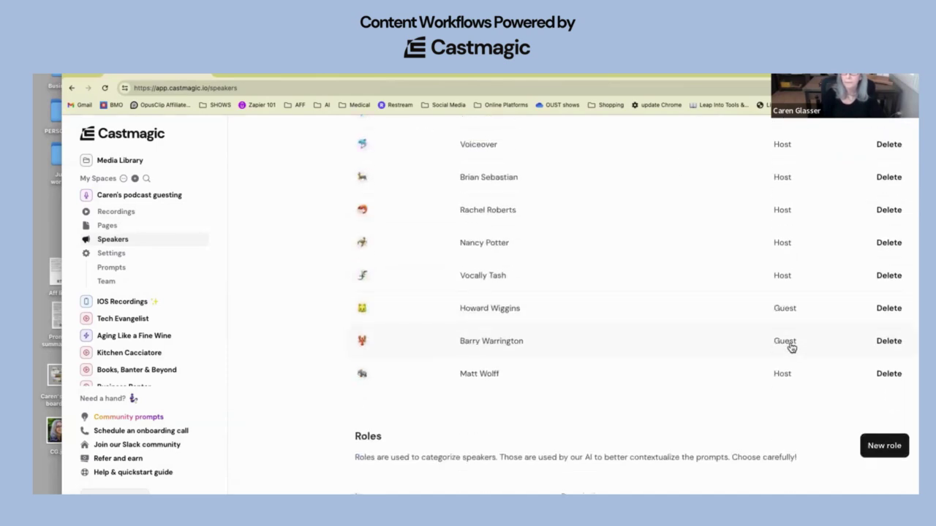
left_click(875, 439)
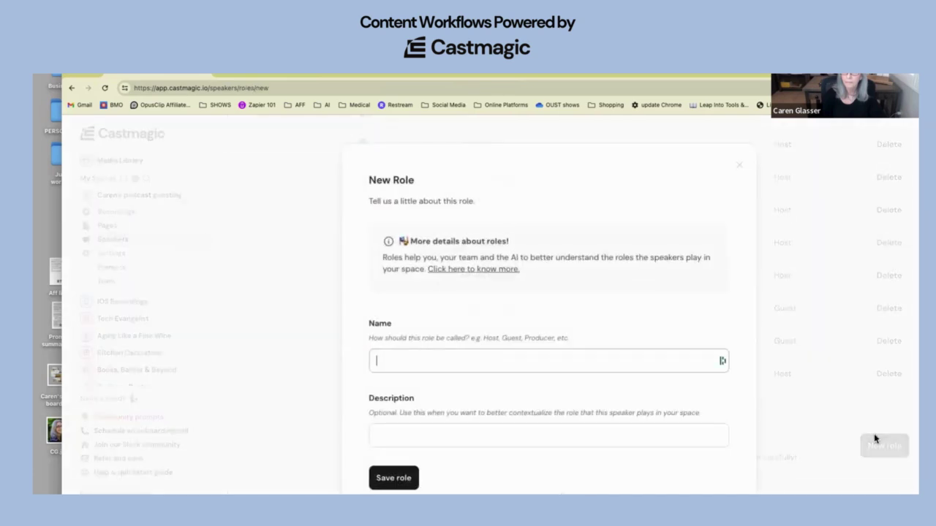
Step: Try Guest and Produce in turn as the new role's name
left_click(563, 362)
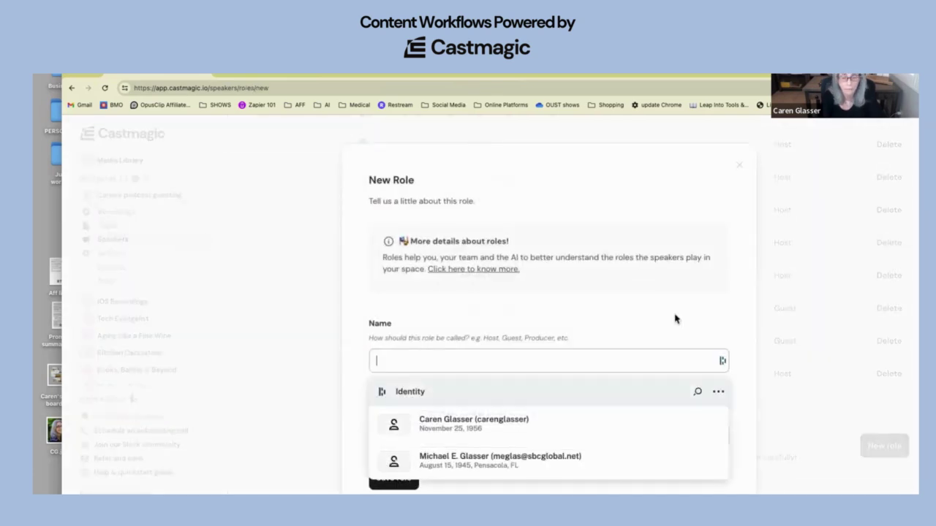
type("Guest")
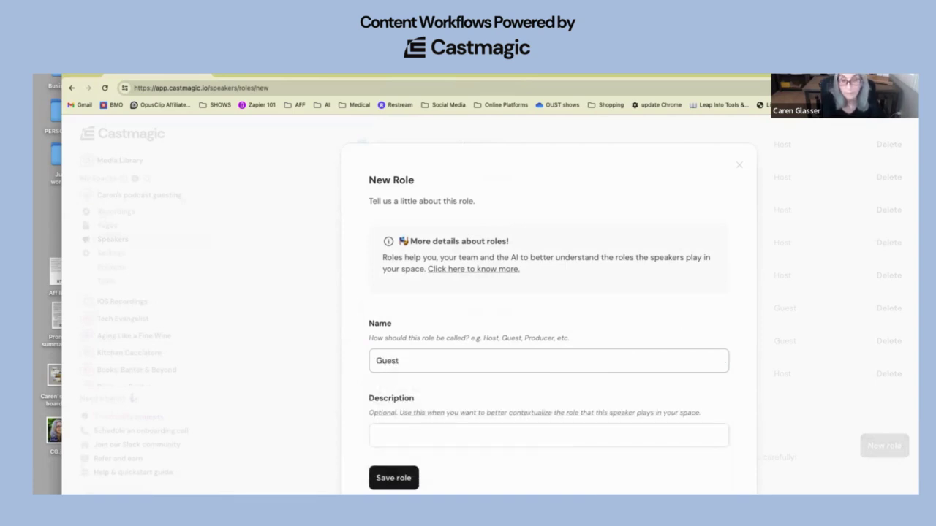
key("BackSpace")
key("BackSpace")
key("BackSpace")
key("BackSpace")
key("BackSpace")
type("Produce")
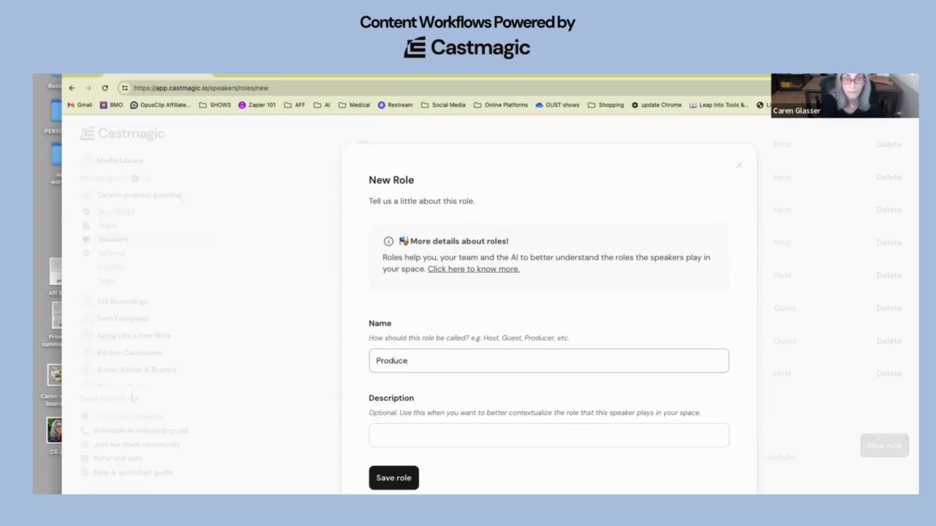
Step: Replace the new role's name with Coach
key("BackSpace")
key("BackSpace")
key("BackSpace")
key("BackSpace")
key("BackSpace")
key("BackSpace")
type("coa")
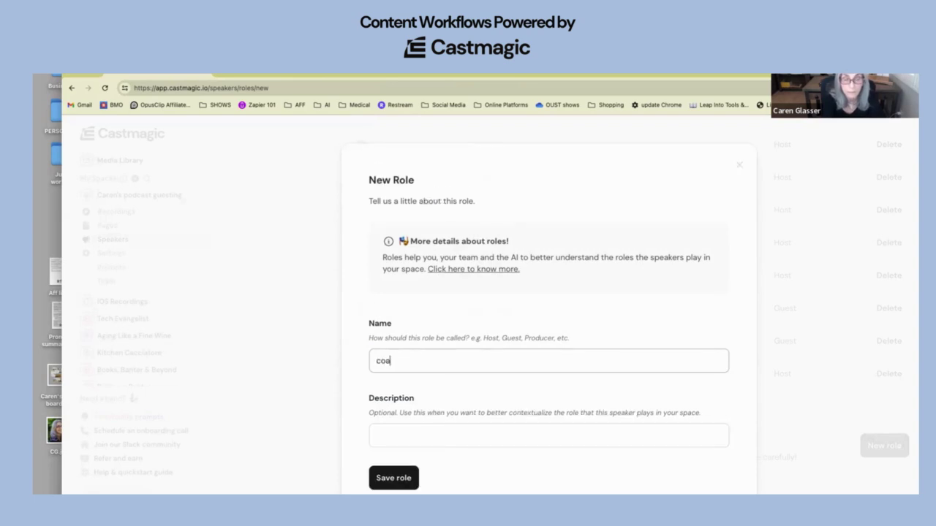
key("BackSpace")
key("BackSpace")
key("BackSpace")
type("Coach")
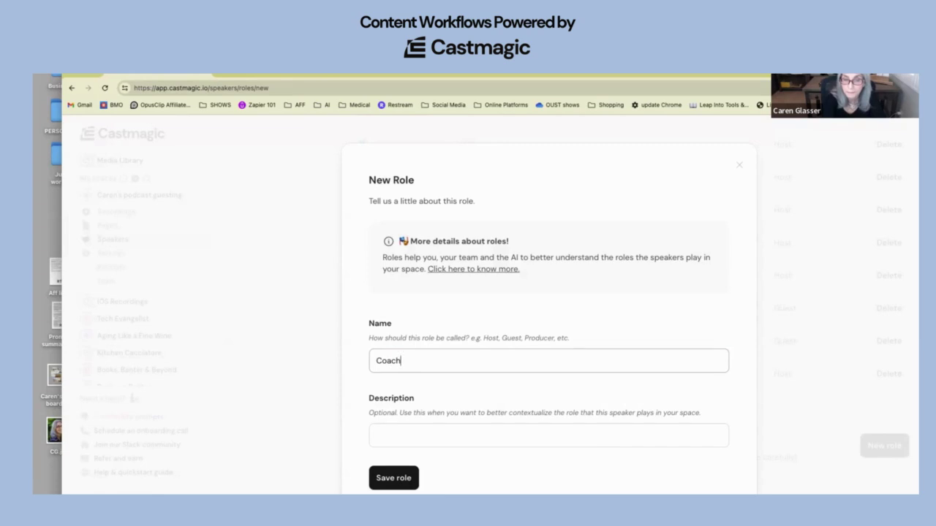
Step: Try "speake" as the role's name, clear it and close the new role form without saving
key("BackSpace")
key("BackSpace")
key("BackSpace")
key("BackSpace")
key("BackSpace")
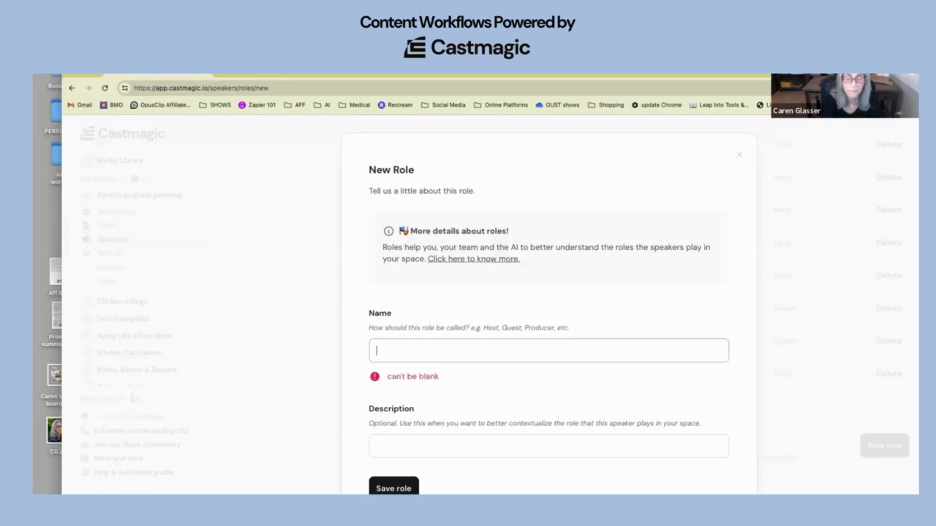
type("speake")
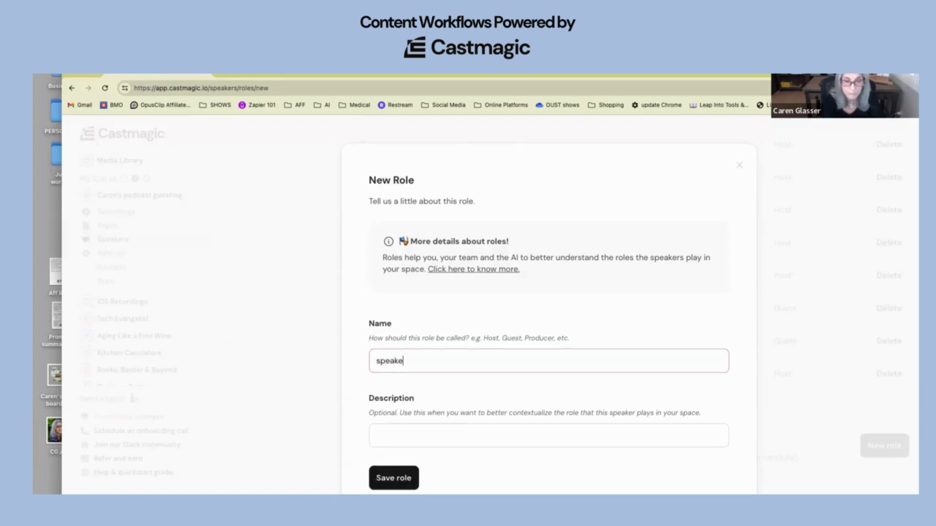
key("BackSpace")
key("BackSpace")
key("BackSpace")
key("BackSpace")
key("BackSpace")
key("BackSpace")
key("BackSpace")
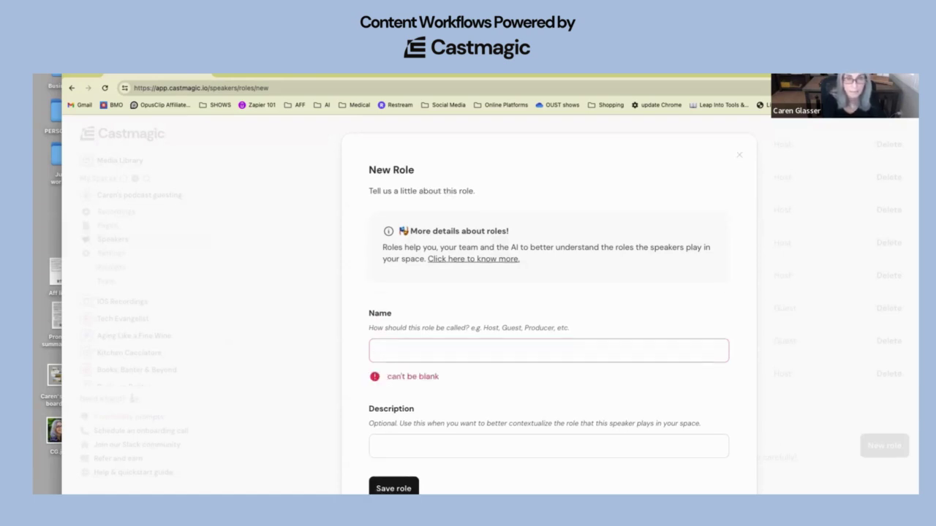
left_click(738, 155)
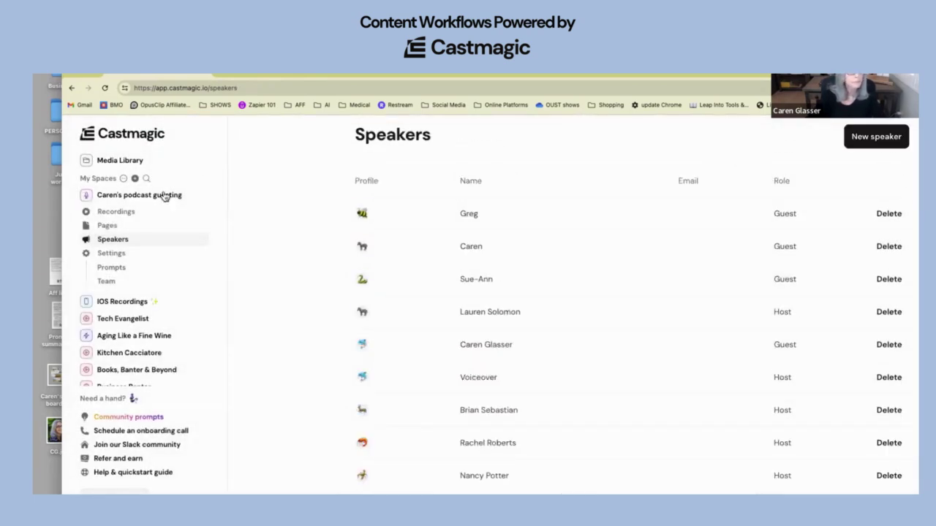
Step: Show the podcast guesting space's recordings, skim the list of spaces and open the space's Team page
left_click(117, 211)
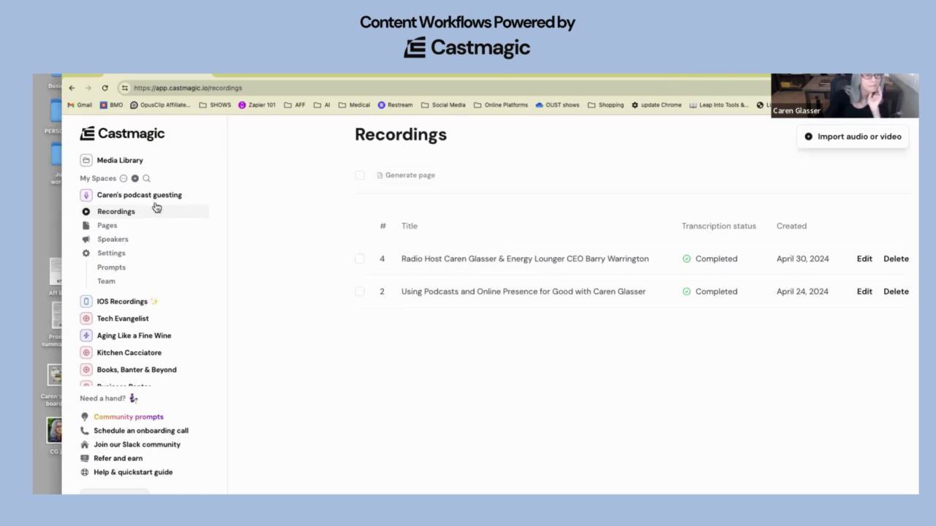
scroll(139, 216, "down", 5)
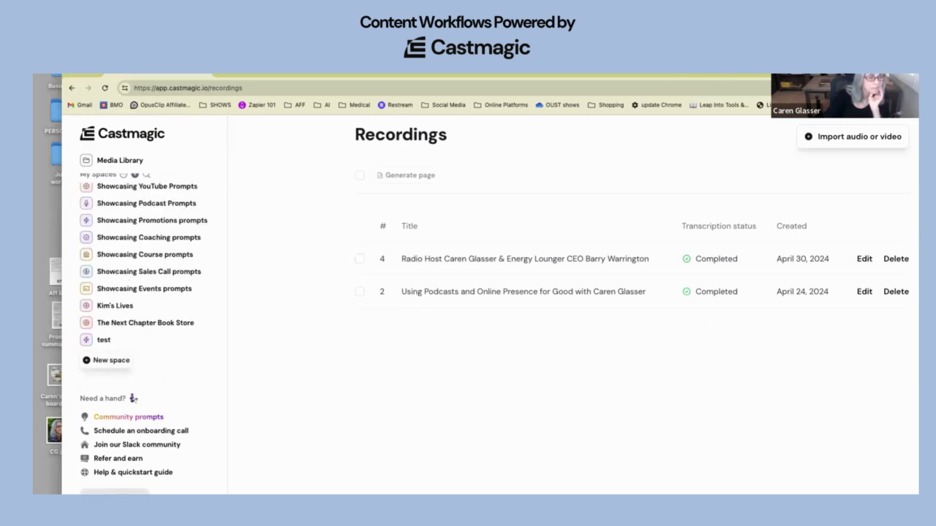
scroll(110, 270, "up", 5)
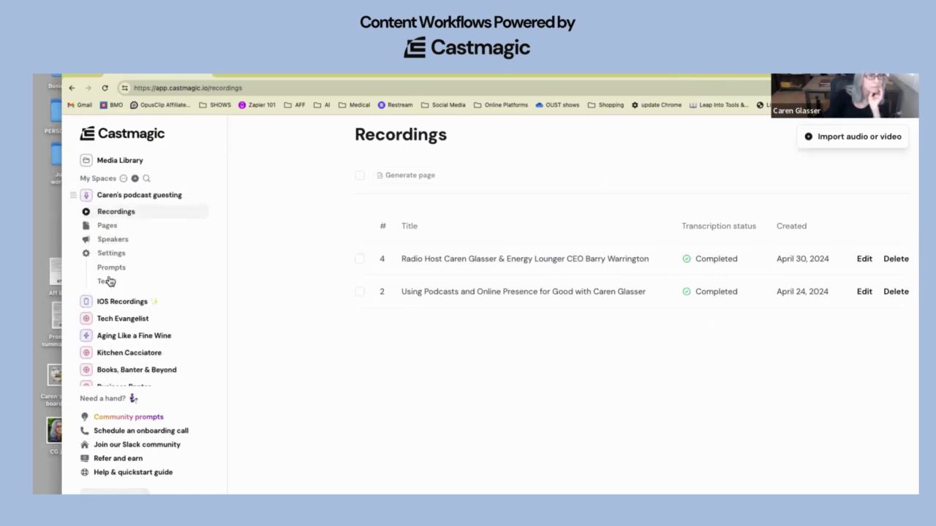
left_click(108, 282)
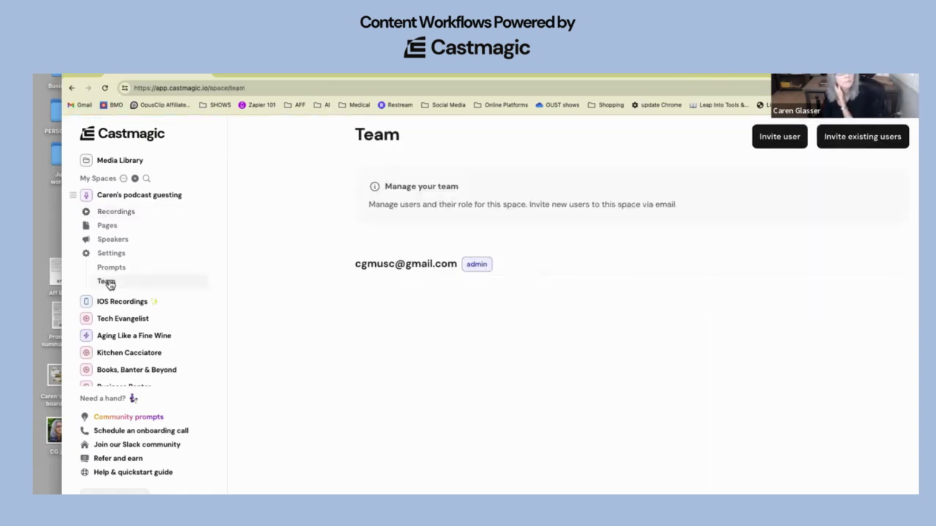
scroll(275, 354, "down", 1)
scroll(276, 354, "up", 1)
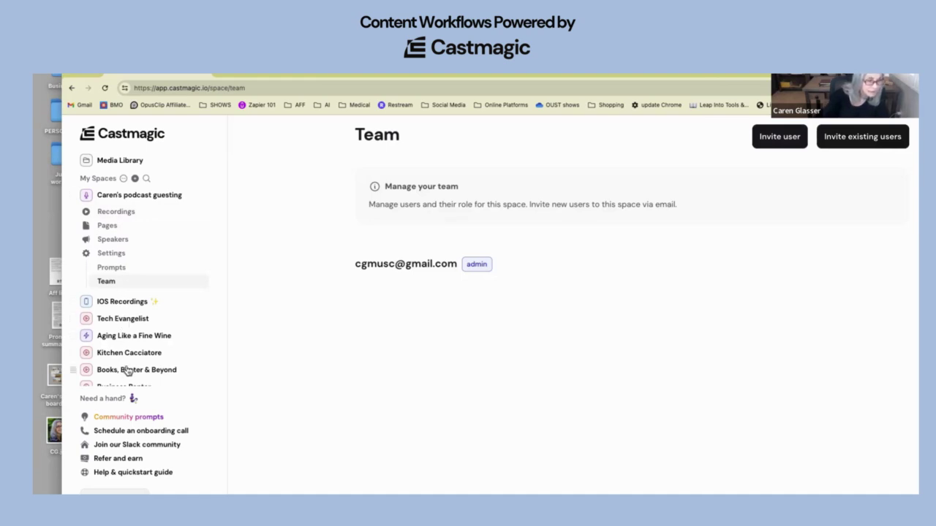
Step: Switch to the host's LIVE! show space and open its Team page
scroll(128, 370, "down", 5)
left_click(129, 271)
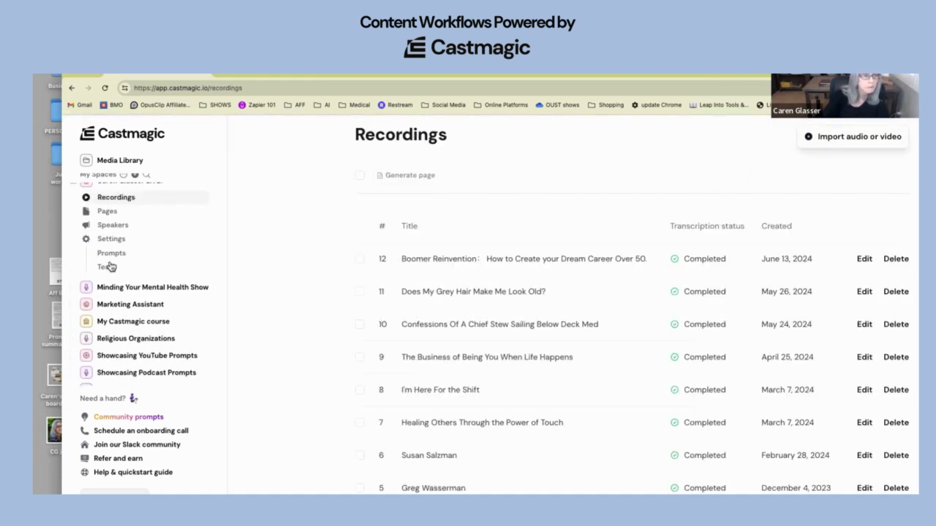
left_click(107, 268)
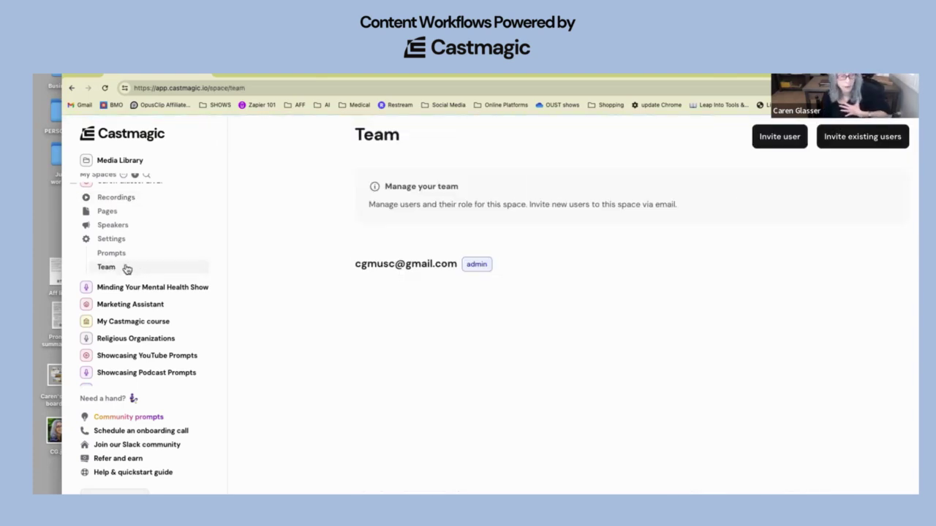
Step: Return to the podcast guesting space's recordings and skim the list of spaces
scroll(125, 270, "up", 1)
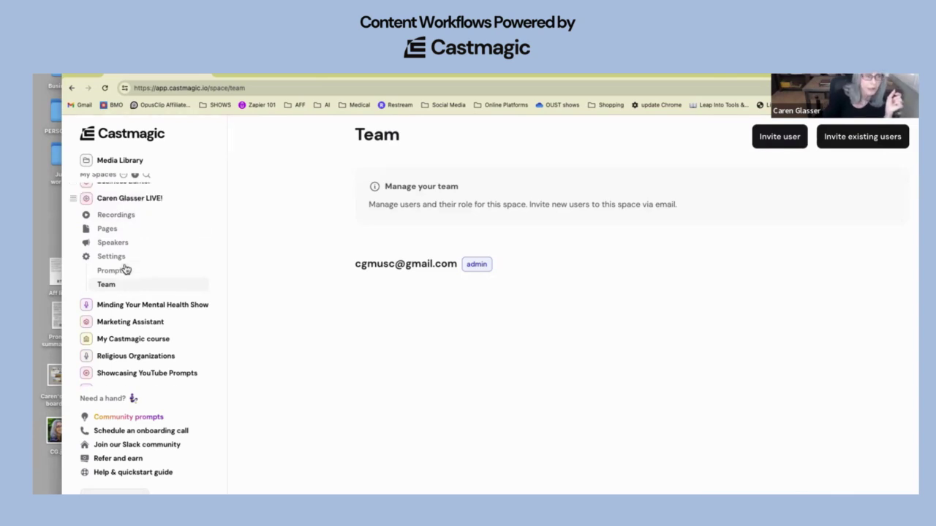
scroll(126, 270, "up", 5)
left_click(136, 198)
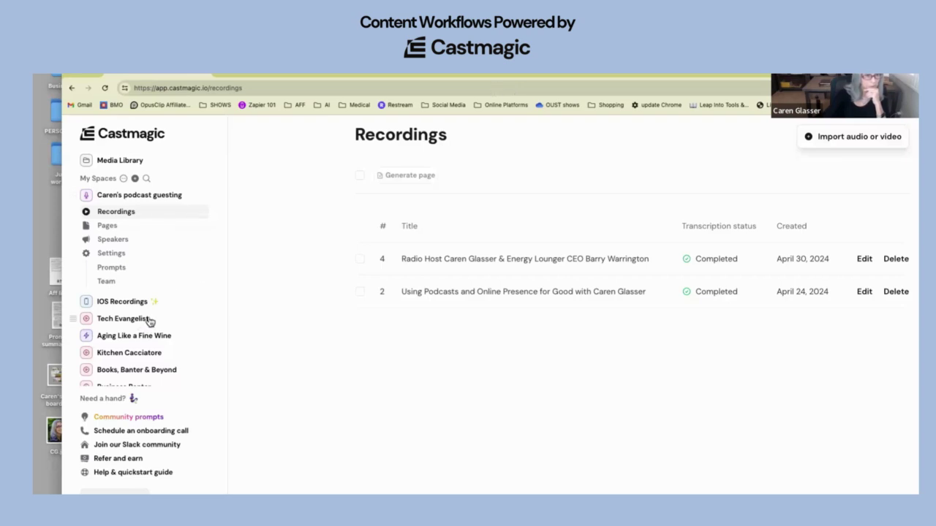
scroll(149, 321, "down", 3)
scroll(150, 320, "up", 3)
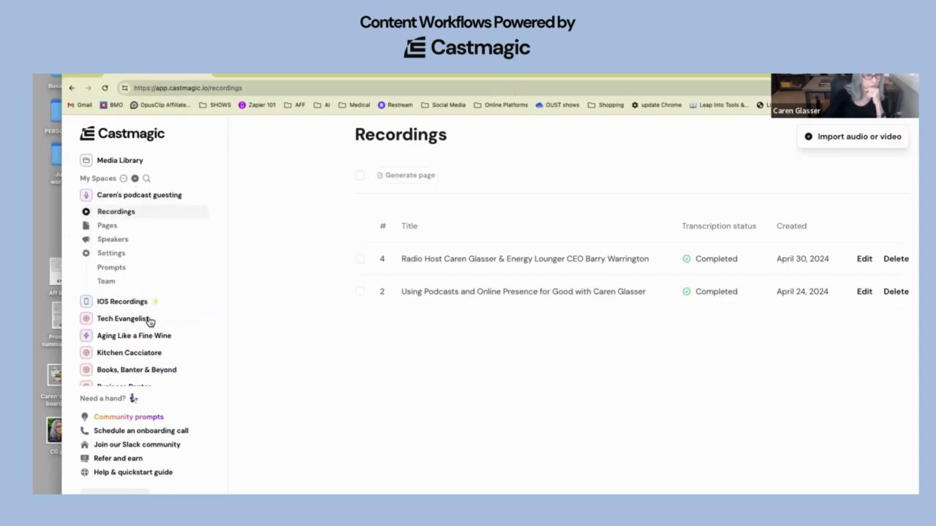